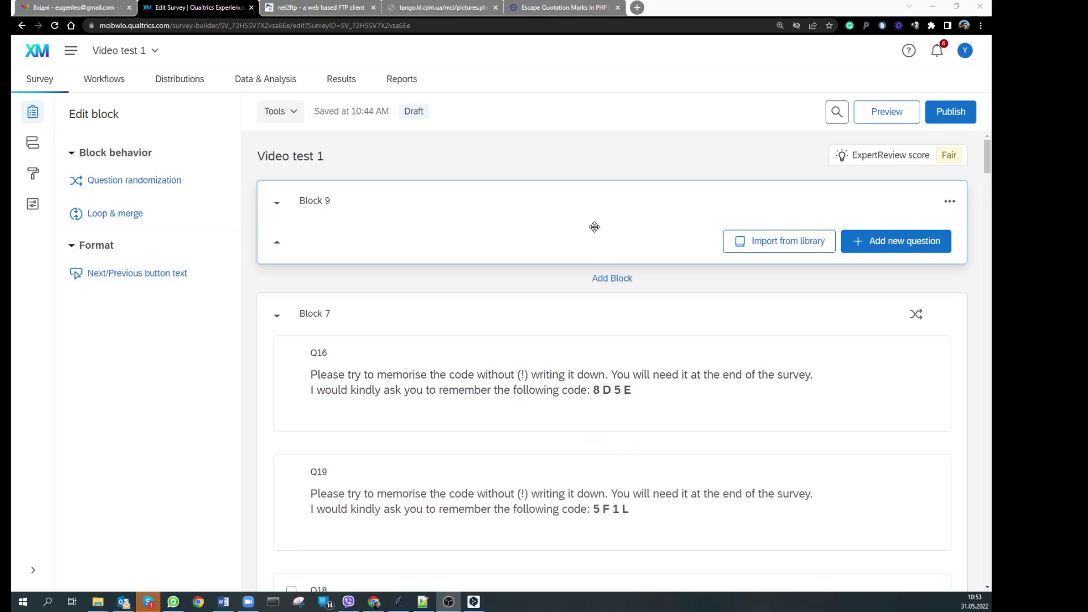
# Add a multiple choice question to Block 9 and insert the Female2 library graphic before its question text.
pyautogui.click(904, 244)
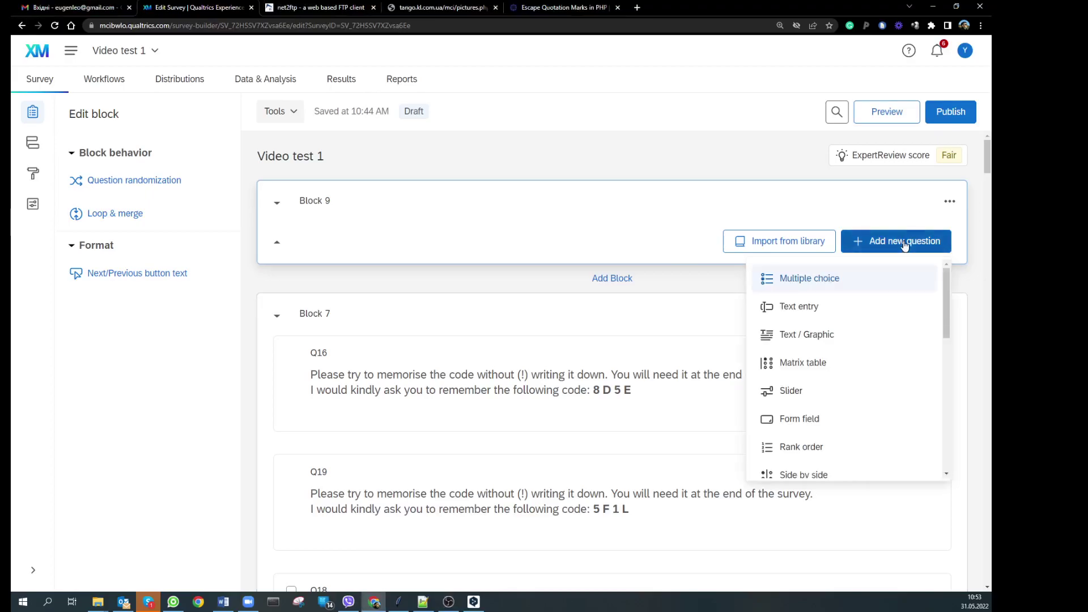
pyautogui.click(799, 280)
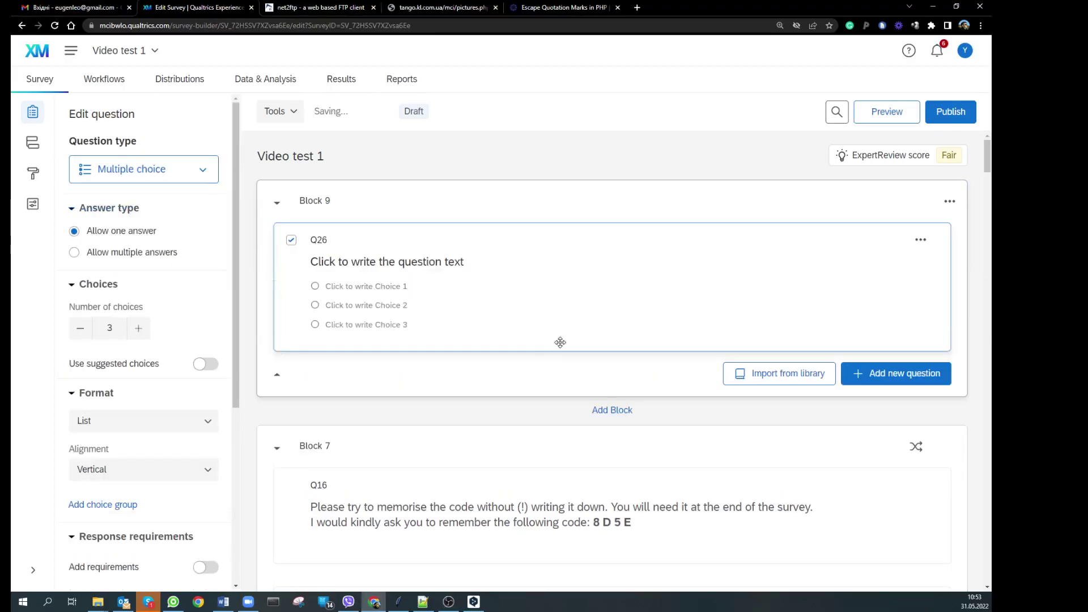
pyautogui.click(408, 279)
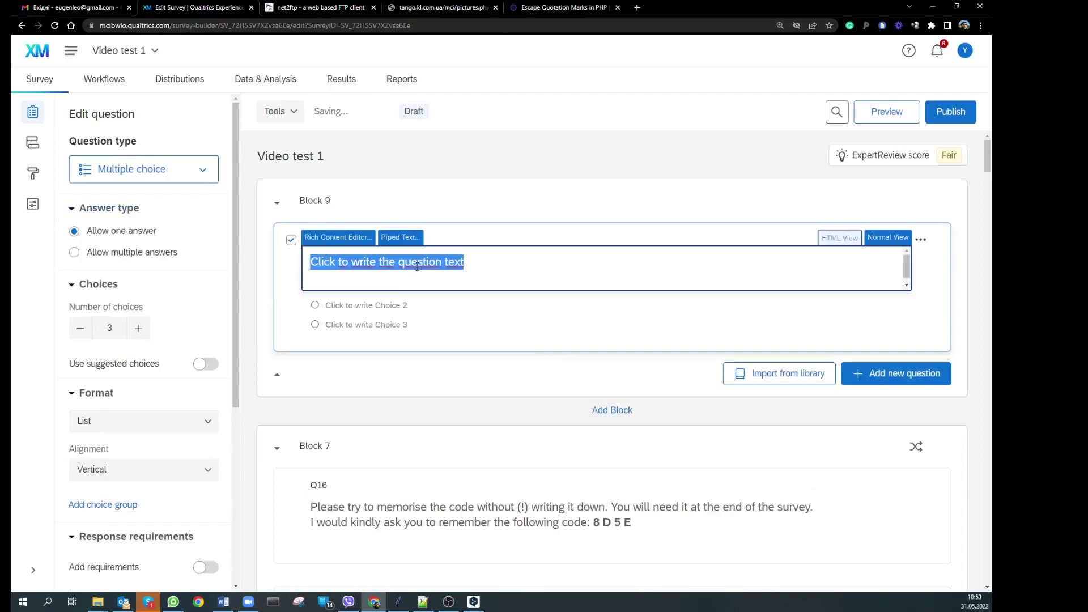
pyautogui.click(326, 237)
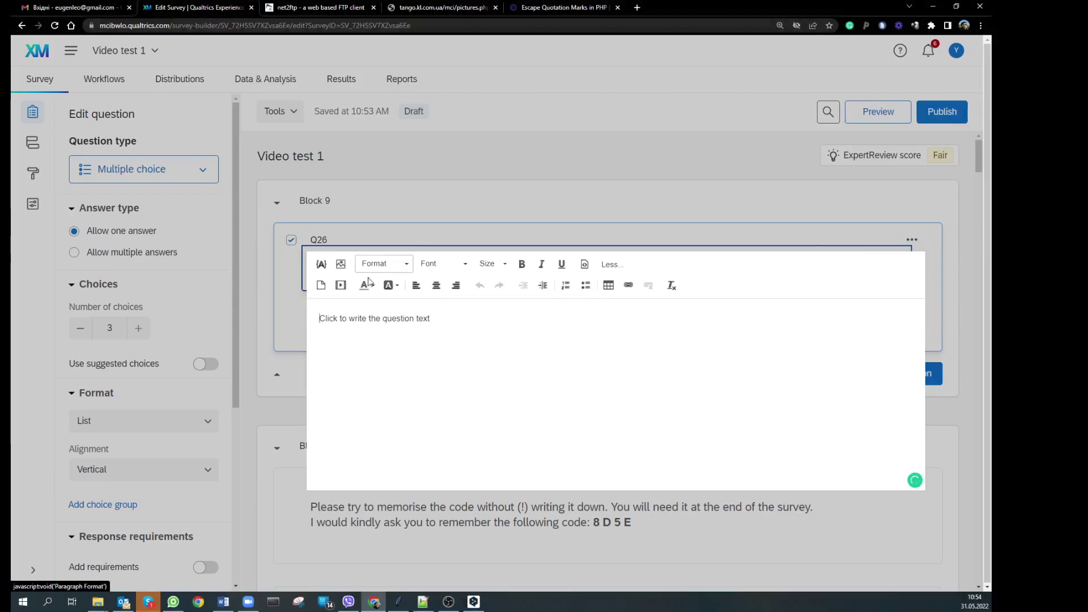
pyautogui.click(341, 268)
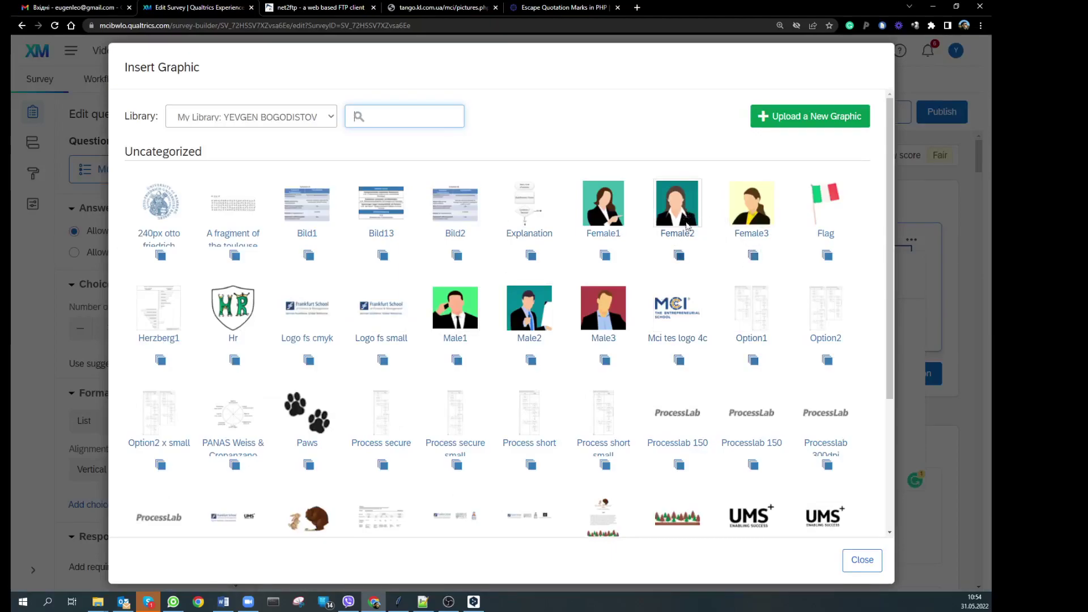
pyautogui.click(687, 214)
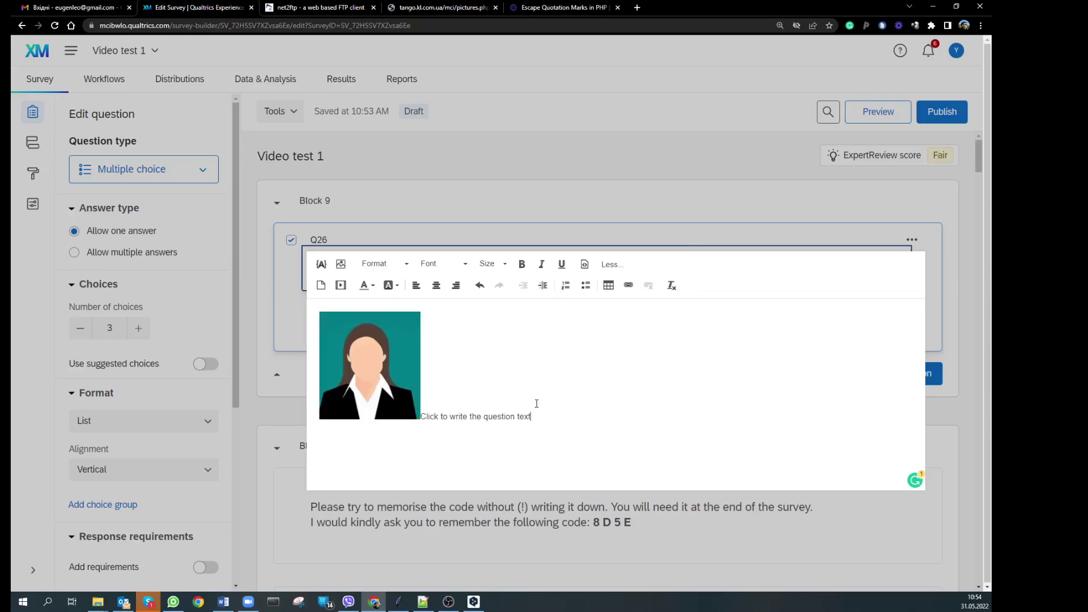
# Insert the Male3 library graphic after the question text and close the rich content editor.
pyautogui.click(341, 265)
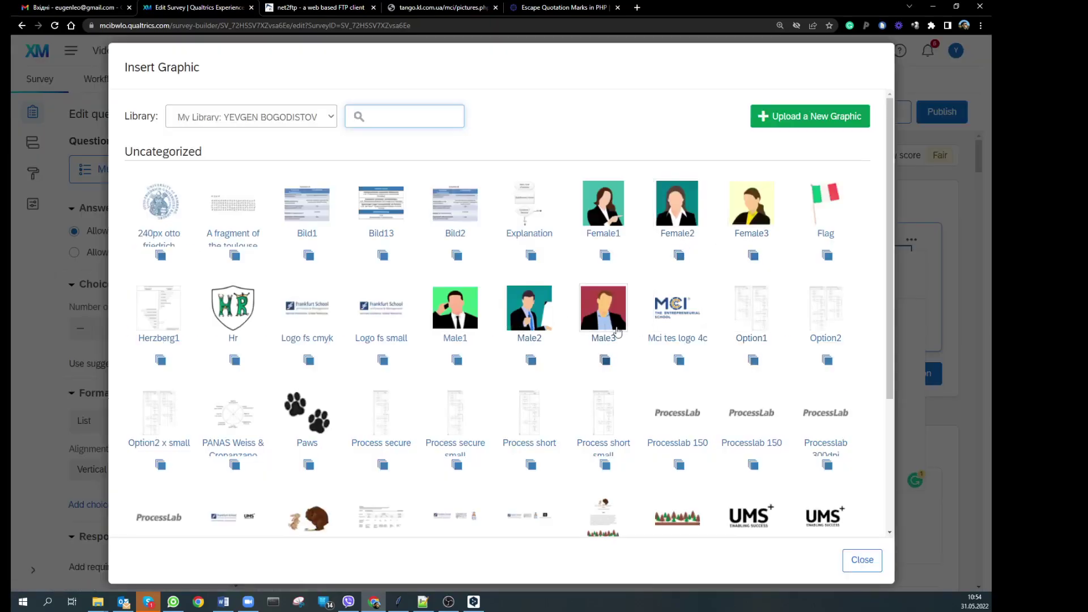
pyautogui.click(611, 319)
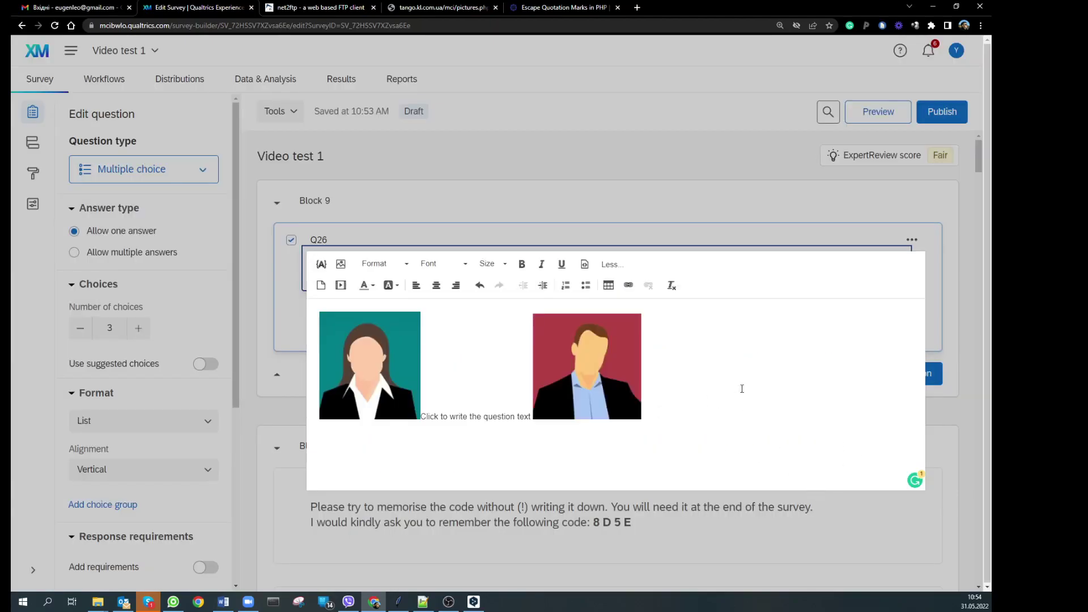
pyautogui.click(935, 331)
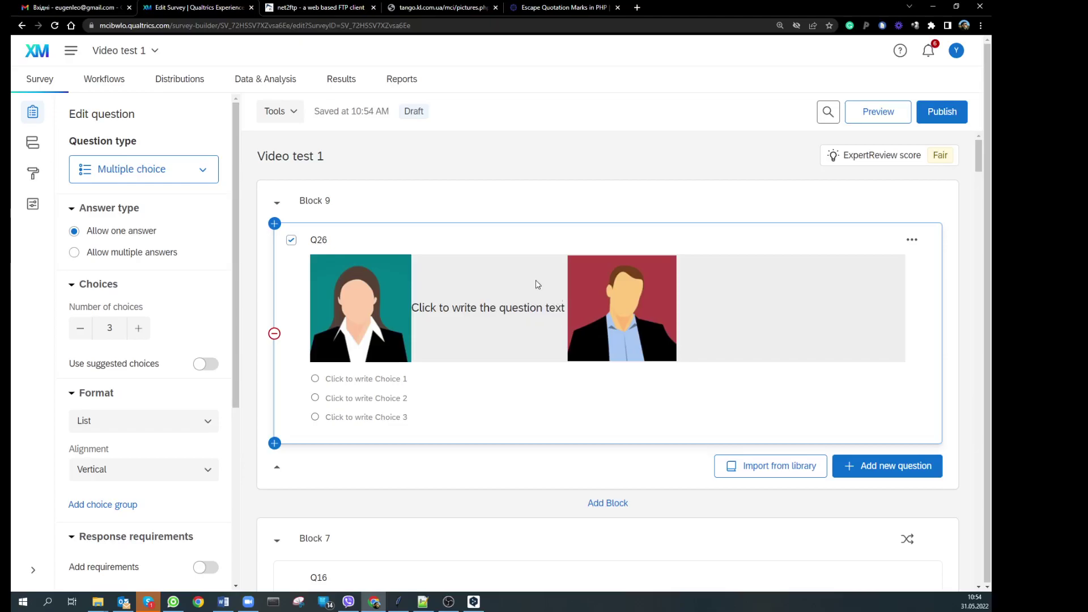
# Copy the female portrait's complete img tag from the HTML source of the Block 9 question text.
pyautogui.click(458, 291)
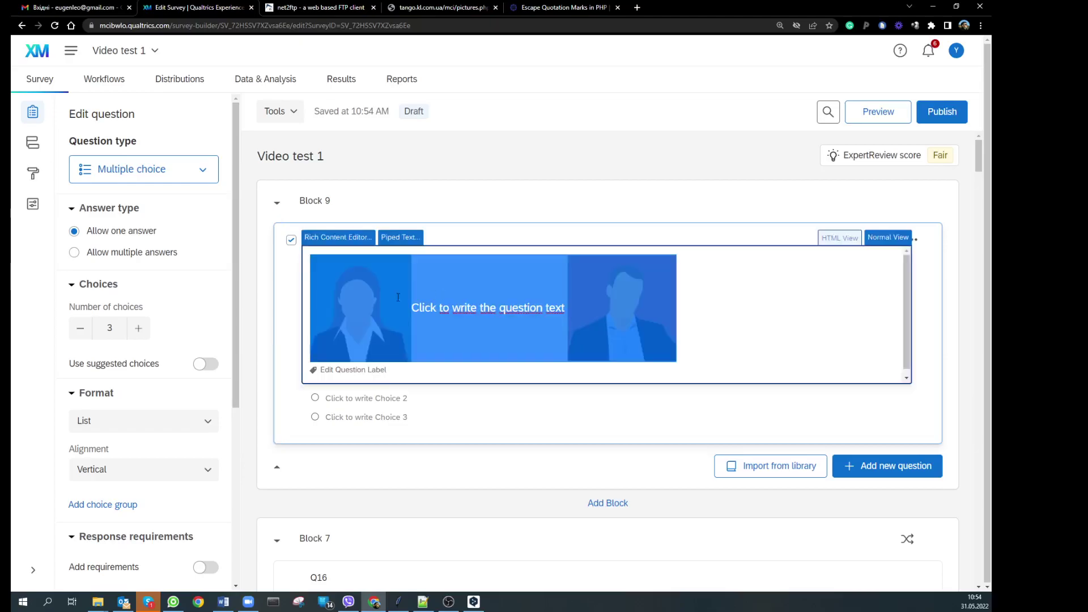
pyautogui.click(338, 237)
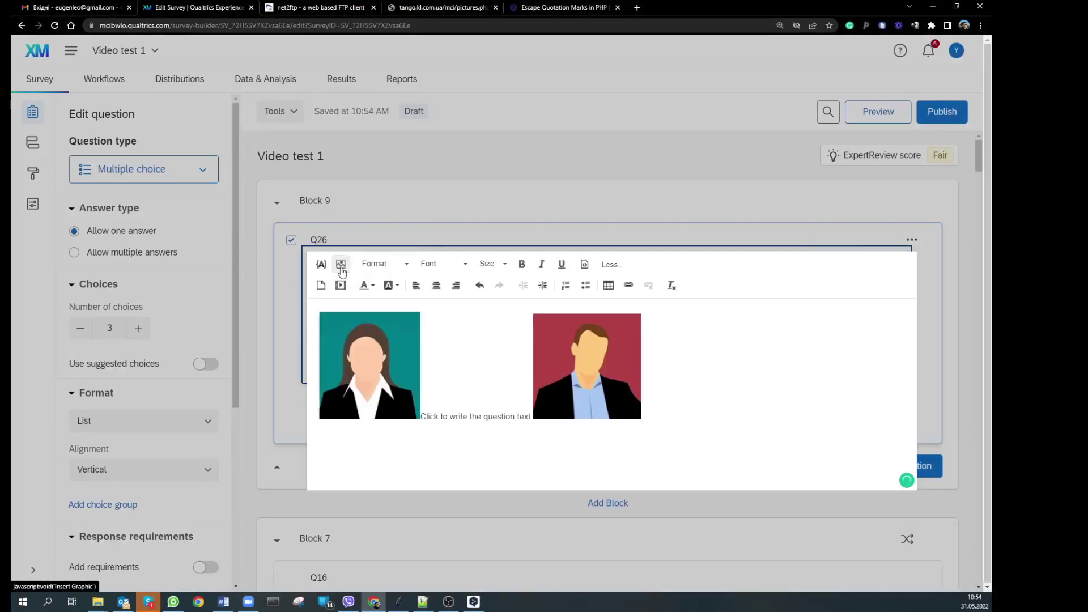
pyautogui.click(340, 264)
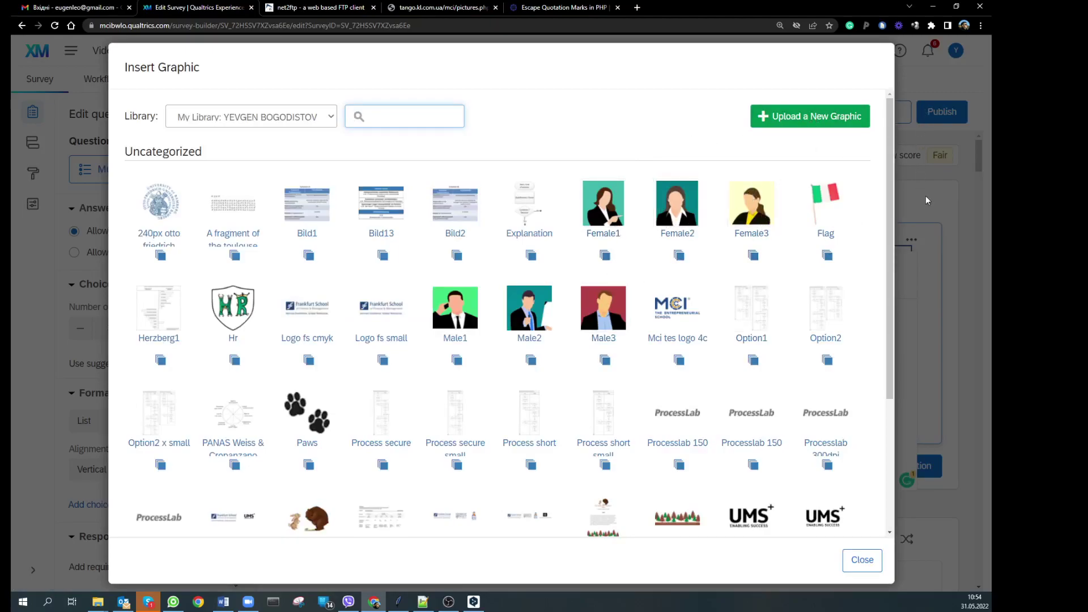
pyautogui.click(860, 560)
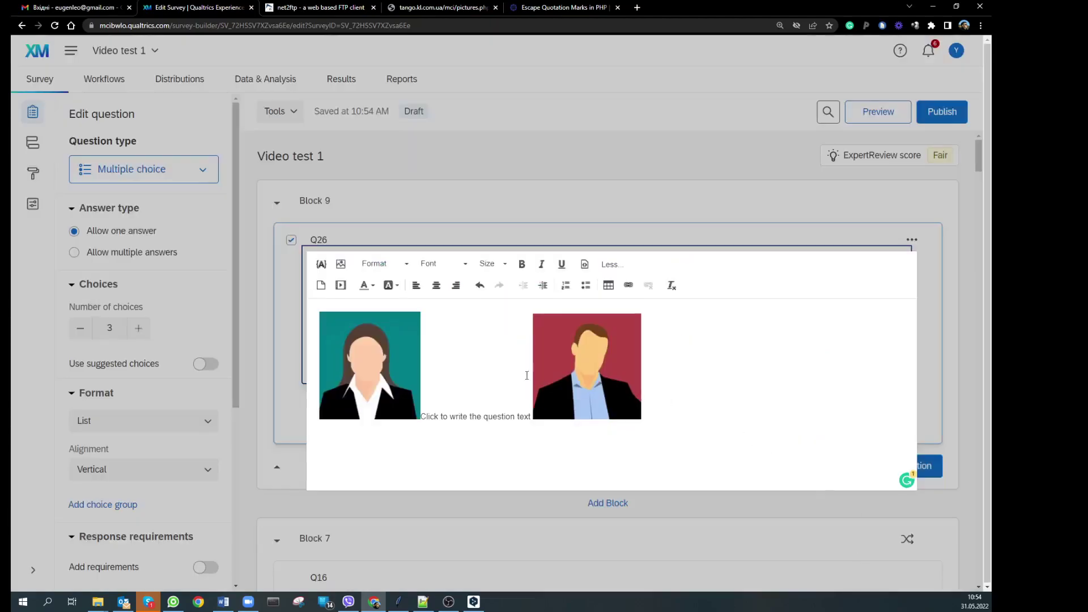
pyautogui.click(407, 377)
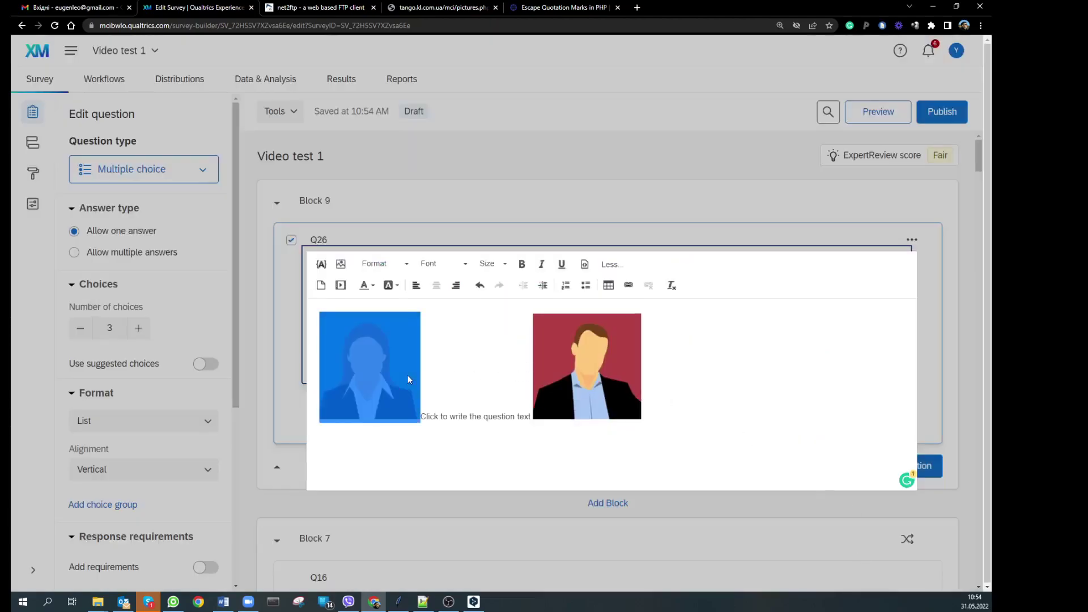
pyautogui.click(482, 363)
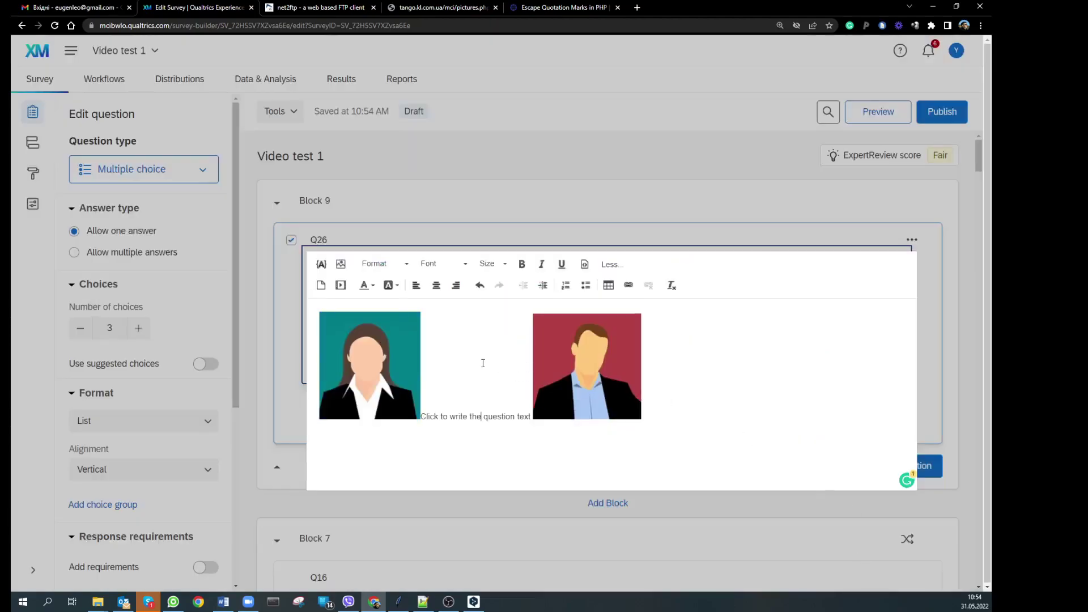
pyautogui.click(586, 265)
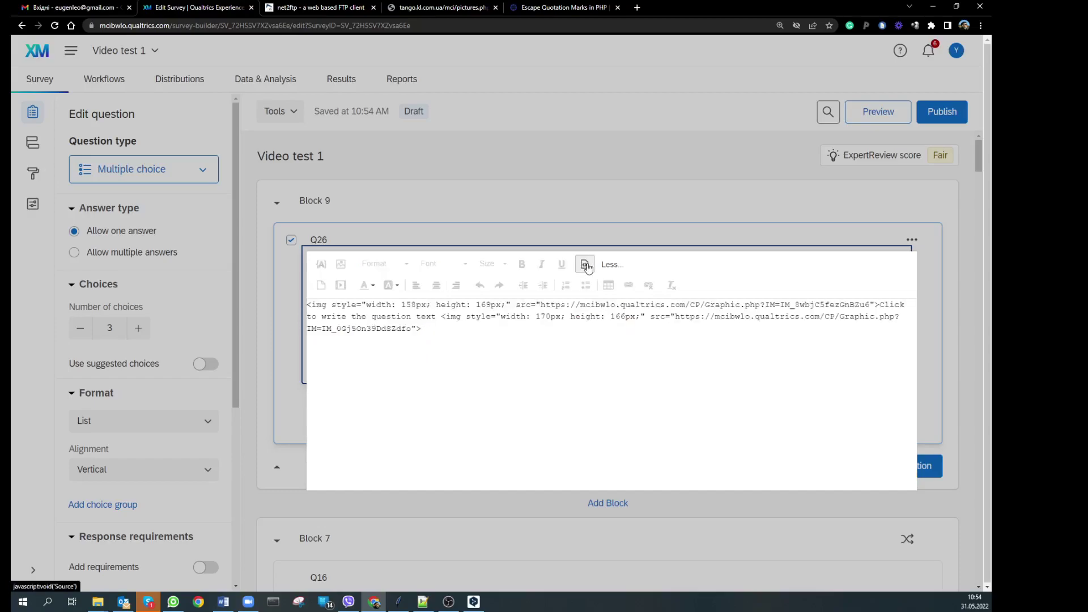
pyautogui.moveTo(308, 306); pyautogui.dragTo(879, 308)
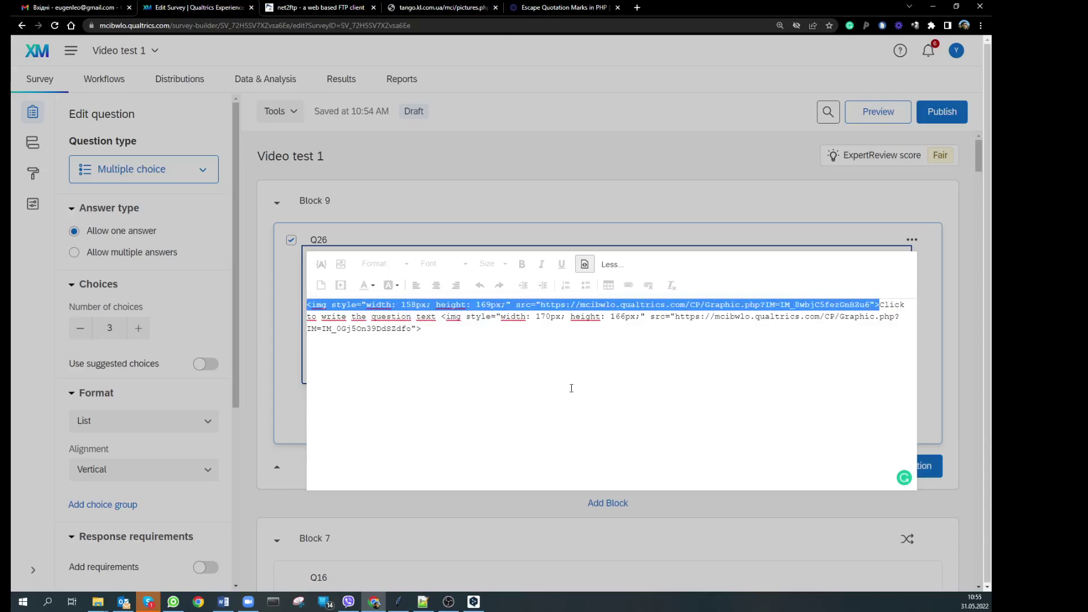
pyautogui.click(926, 388)
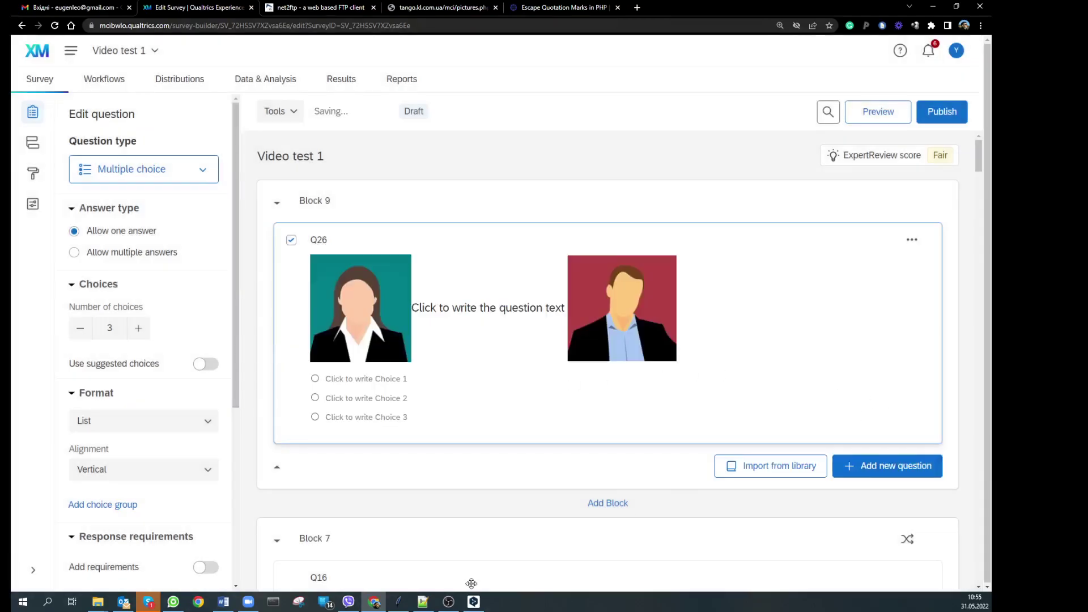
# Switch to the Conjoint Survey Design Tool and start a new, empty design.
pyautogui.click(398, 601)
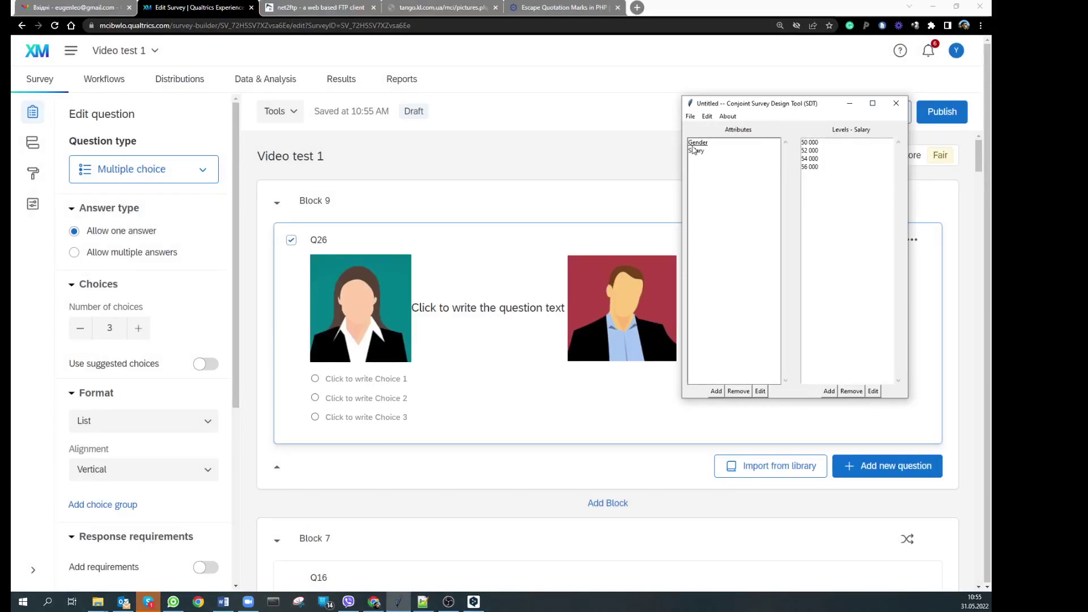
pyautogui.click(690, 116)
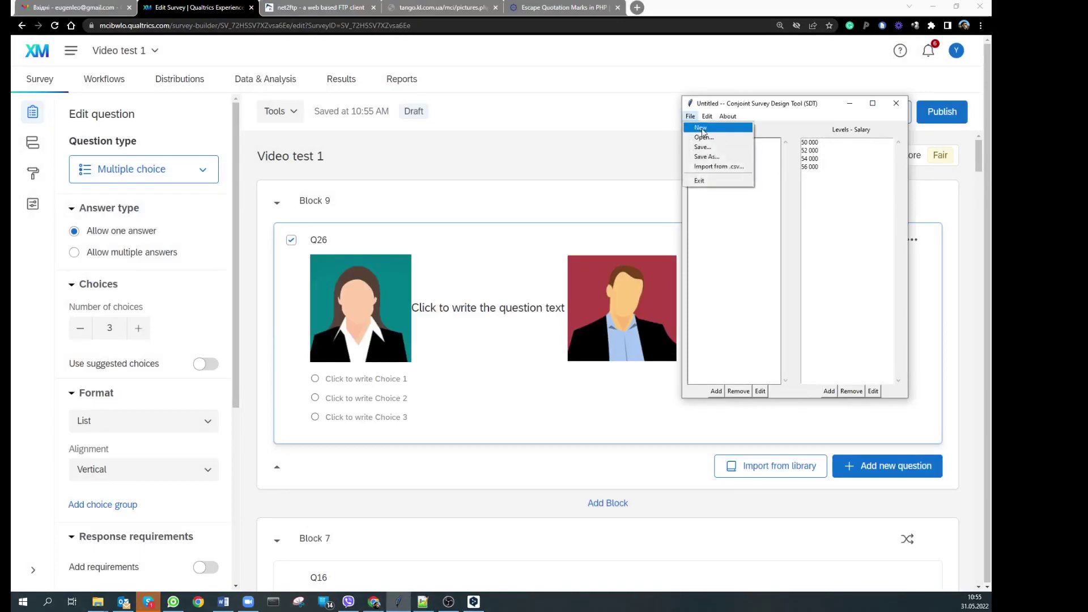
pyautogui.click(700, 126)
pyautogui.click(512, 337)
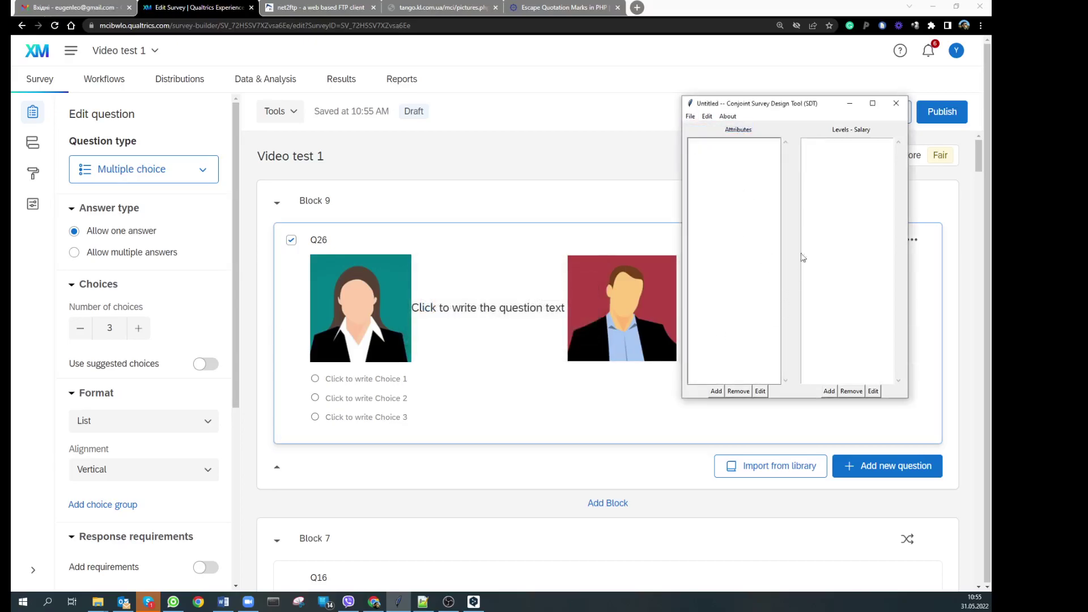
pyautogui.moveTo(785, 107); pyautogui.dragTo(726, 118)
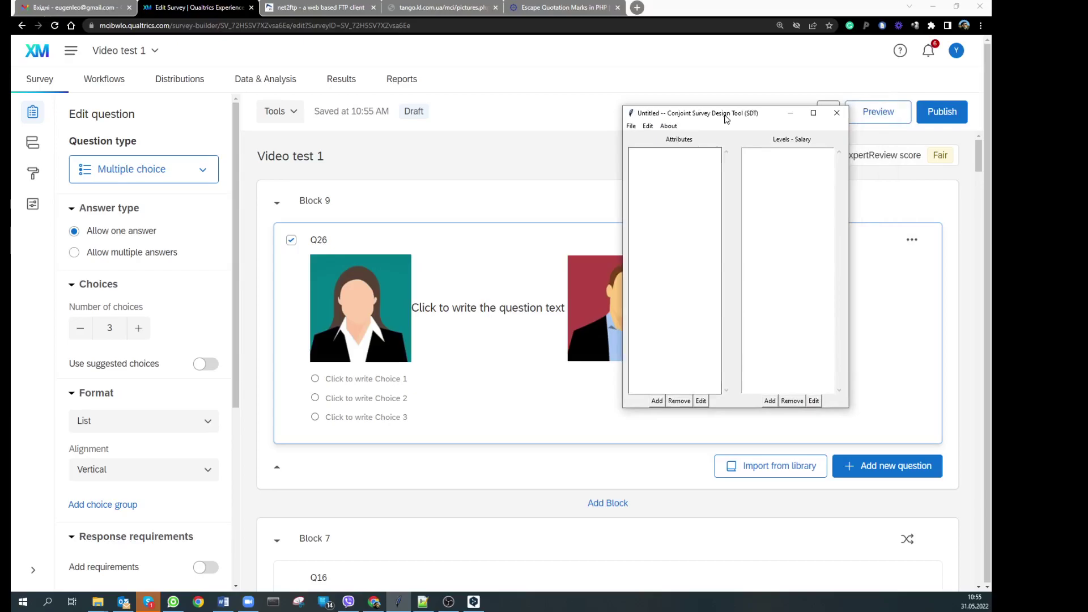
# Add two attributes named Gender and Salary to the conjoint design.
pyautogui.click(657, 401)
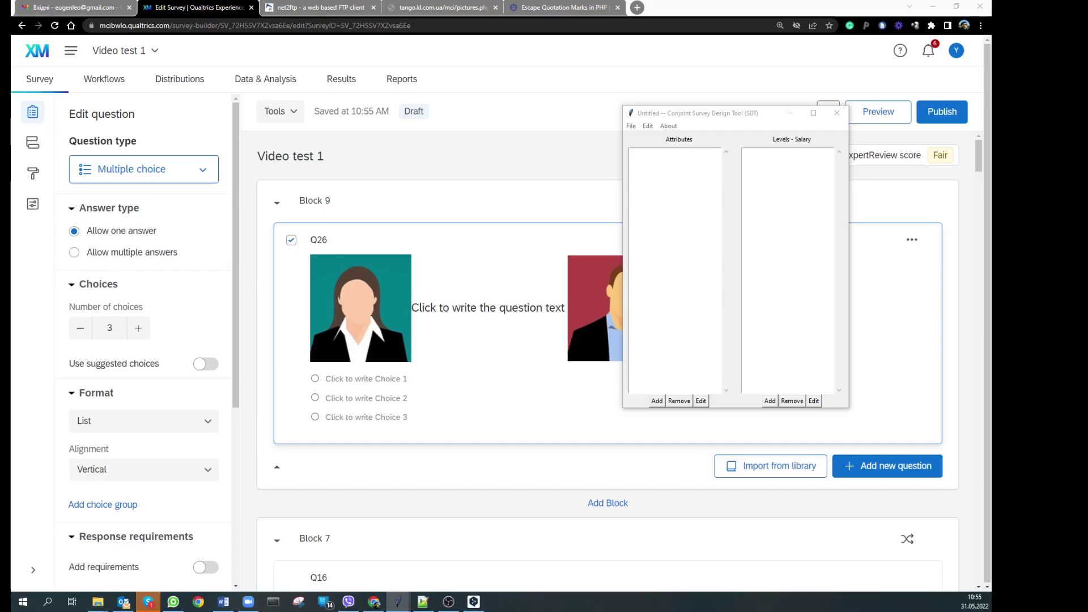
pyautogui.press('Return')
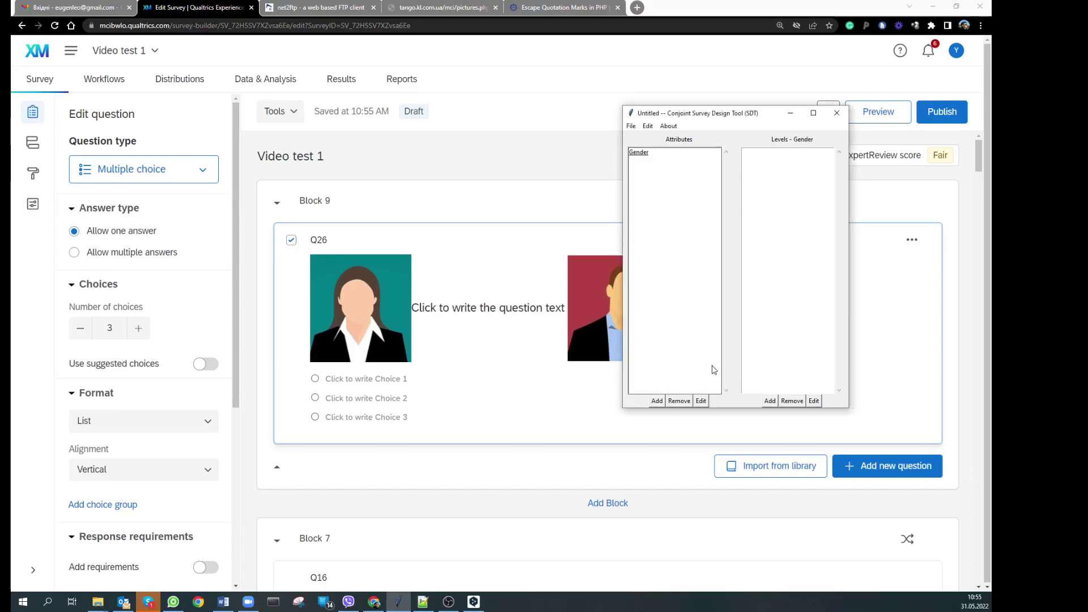
pyautogui.click(654, 401)
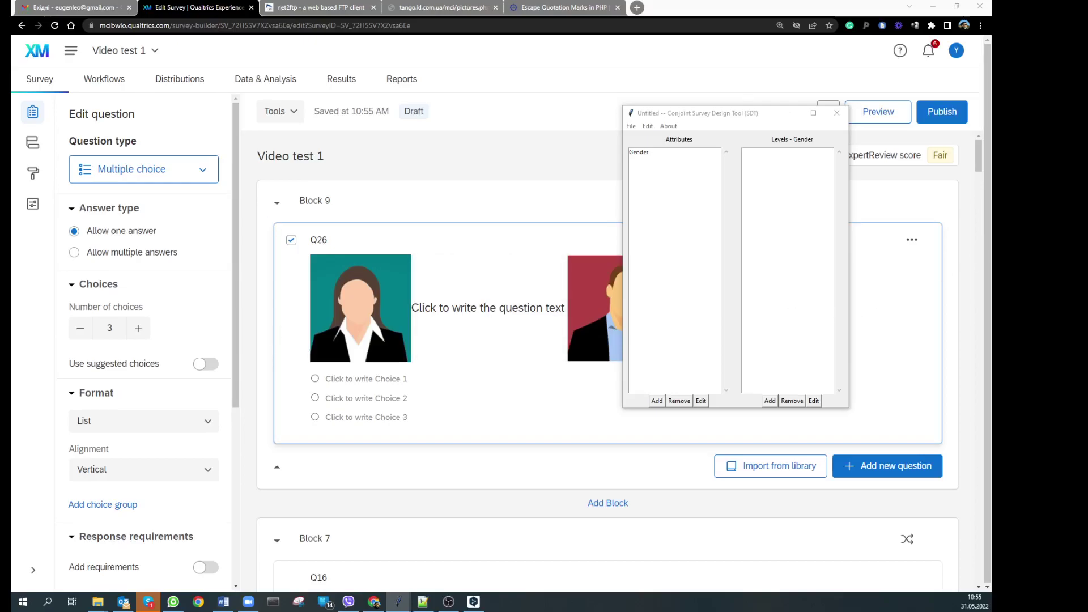
pyautogui.press('Return')
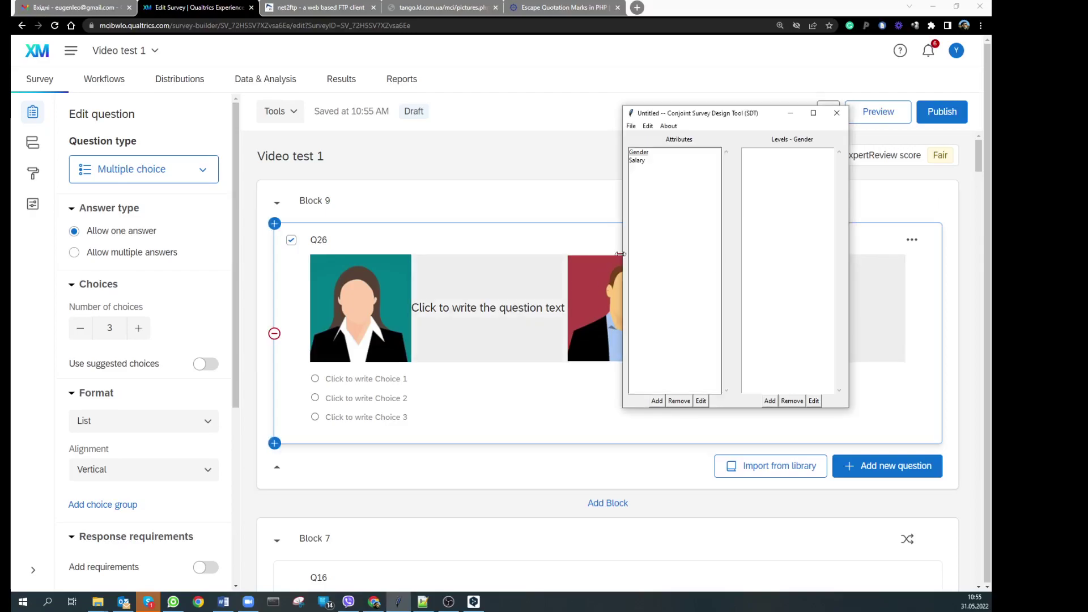
# Add the levels Male and Female to the Gender attribute.
pyautogui.click(637, 153)
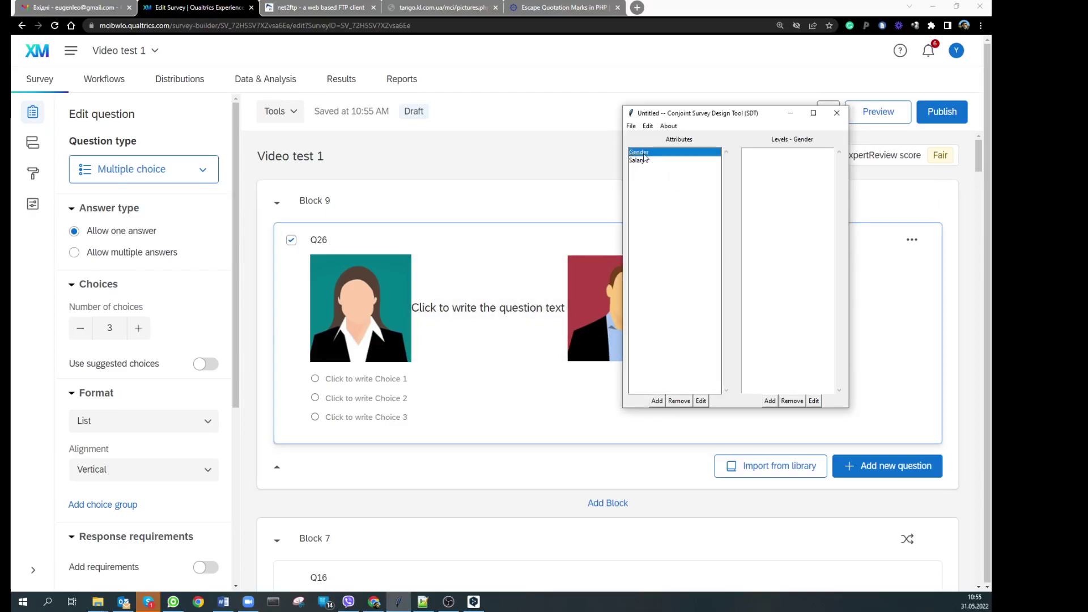
pyautogui.click(769, 400)
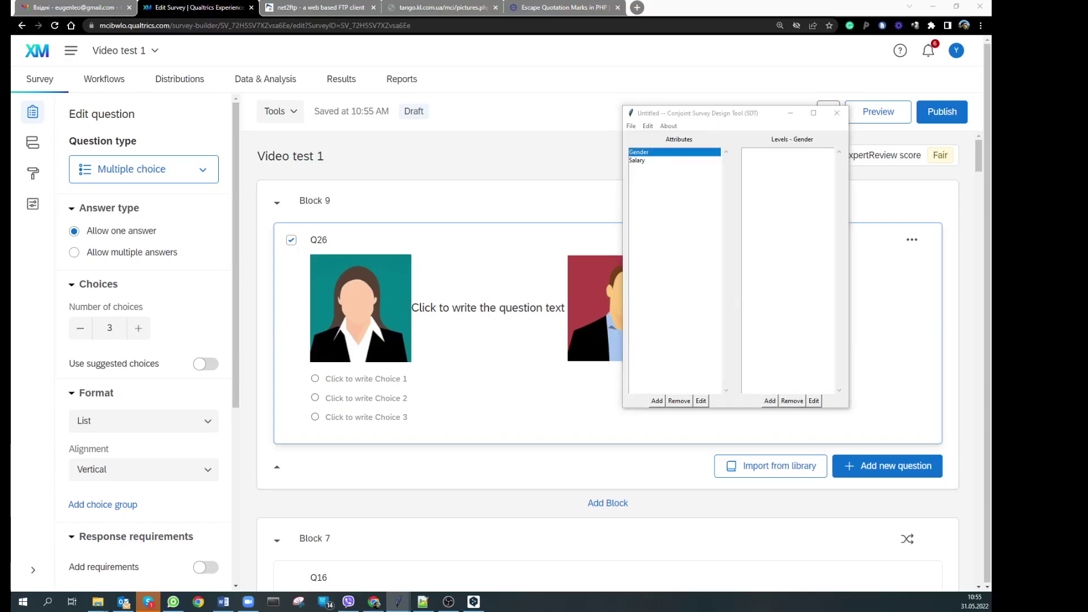
pyautogui.press('Return')
pyautogui.press('Return')
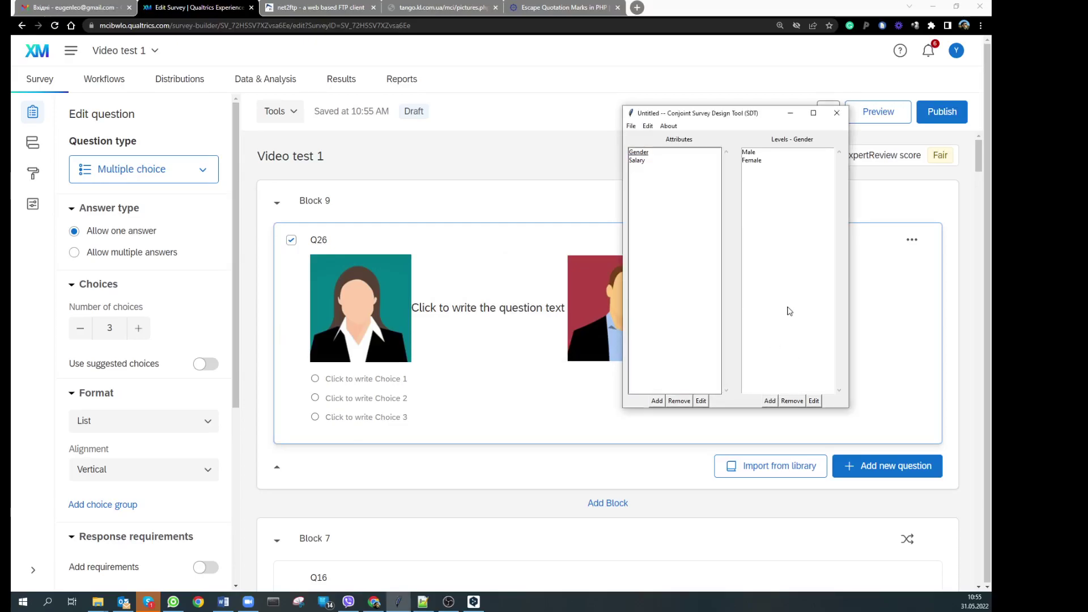
# Remove the Male and Female levels from the Gender attribute.
pyautogui.click(751, 157)
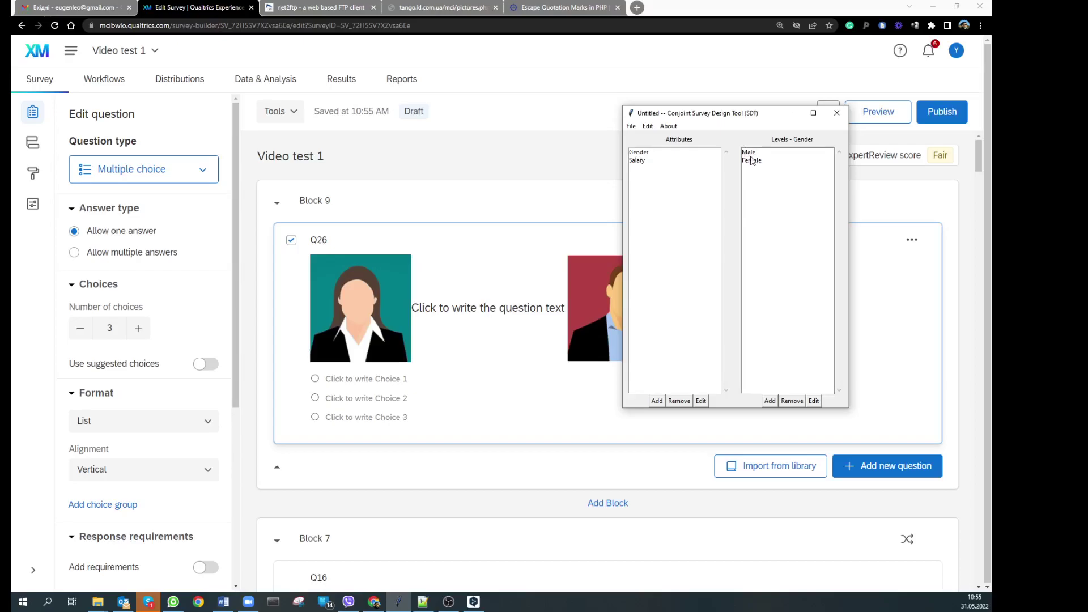
pyautogui.click(752, 152)
pyautogui.click(798, 401)
pyautogui.click(760, 158)
pyautogui.click(793, 401)
# Add the copied img tag of the female portrait as a level of the Gender attribute.
pyautogui.click(769, 402)
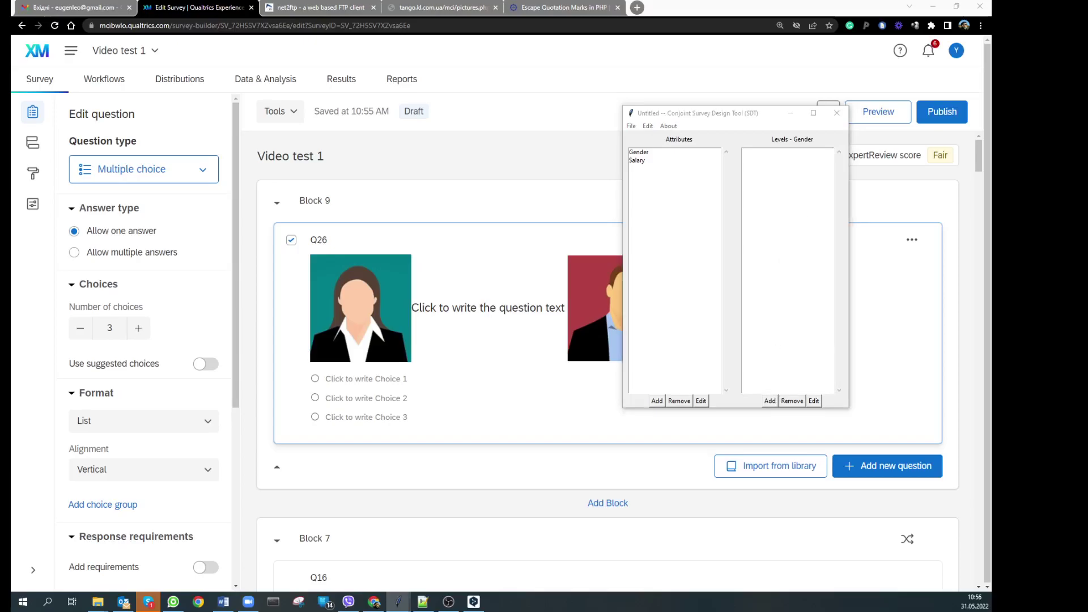
pyautogui.press('Return')
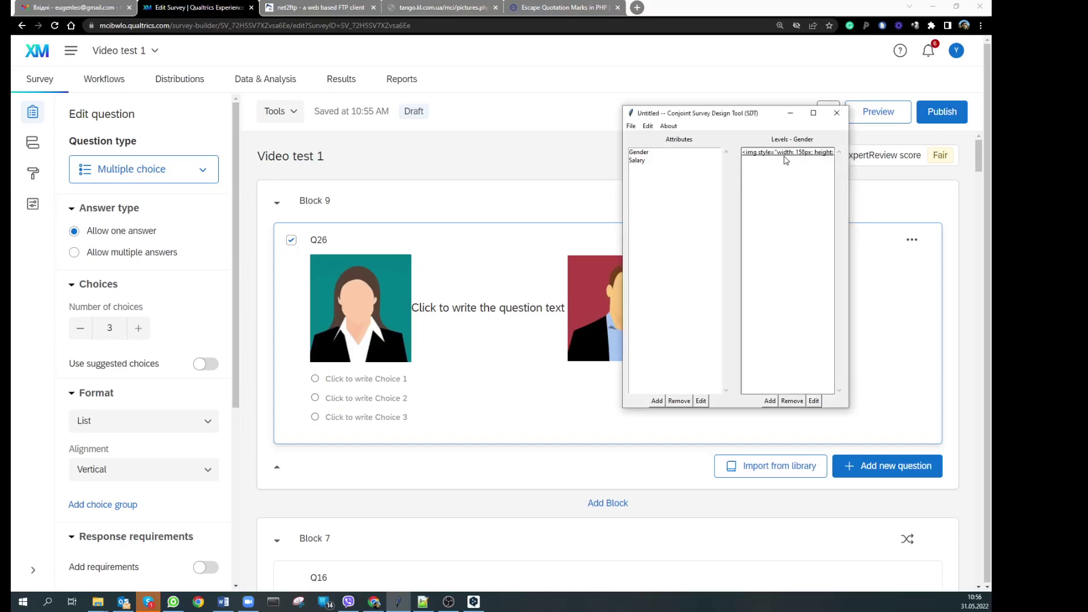
# Copy the male portrait's img tag from question Q26's HTML source and add it as a second level of the Gender attribute.
pyautogui.click(770, 401)
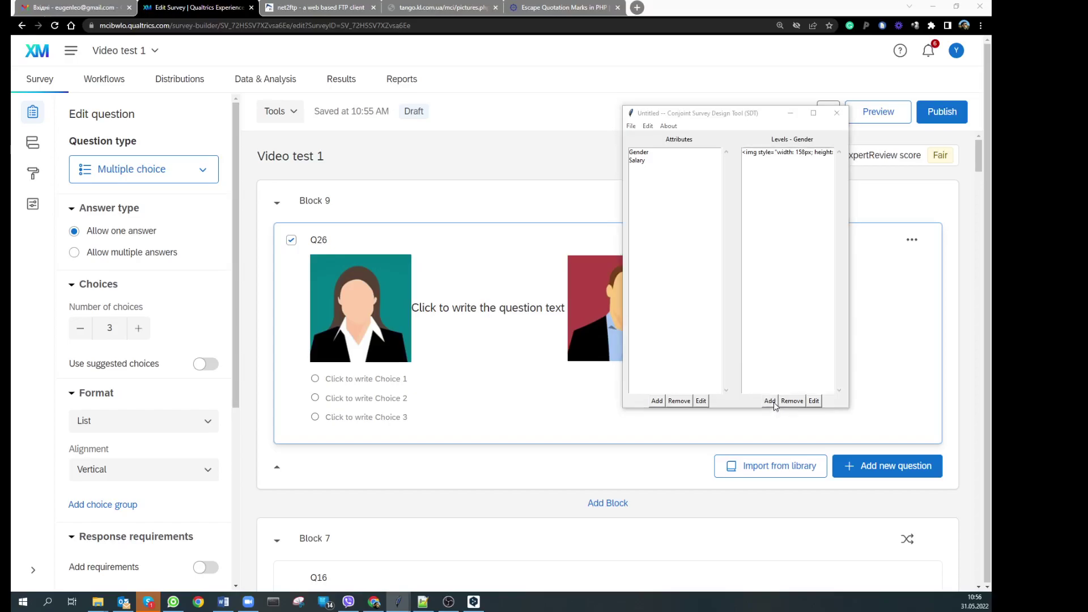
pyautogui.click(448, 266)
pyautogui.click(342, 242)
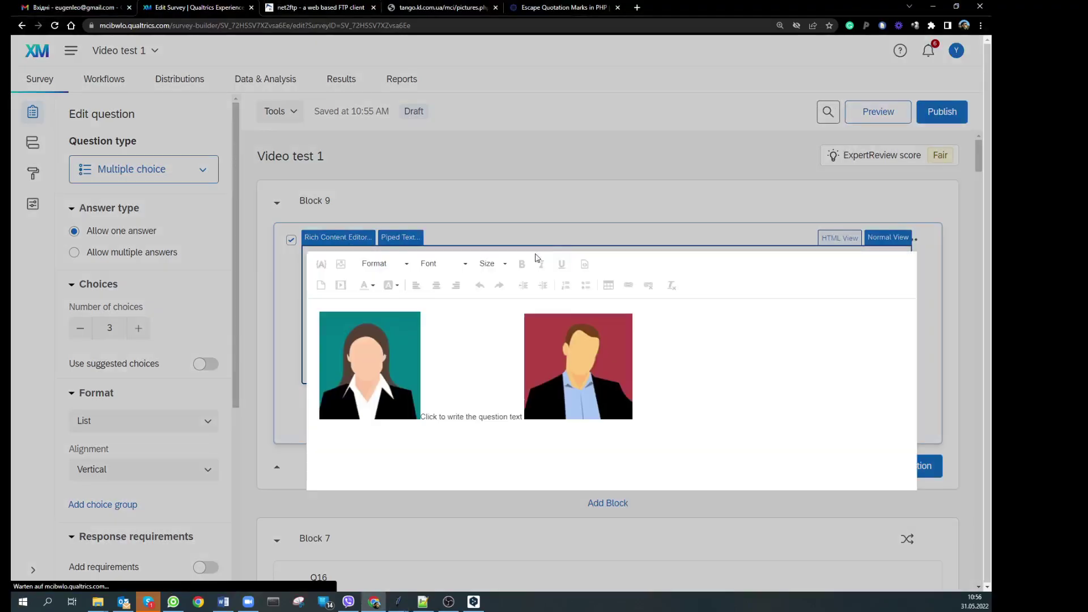
pyautogui.click(585, 265)
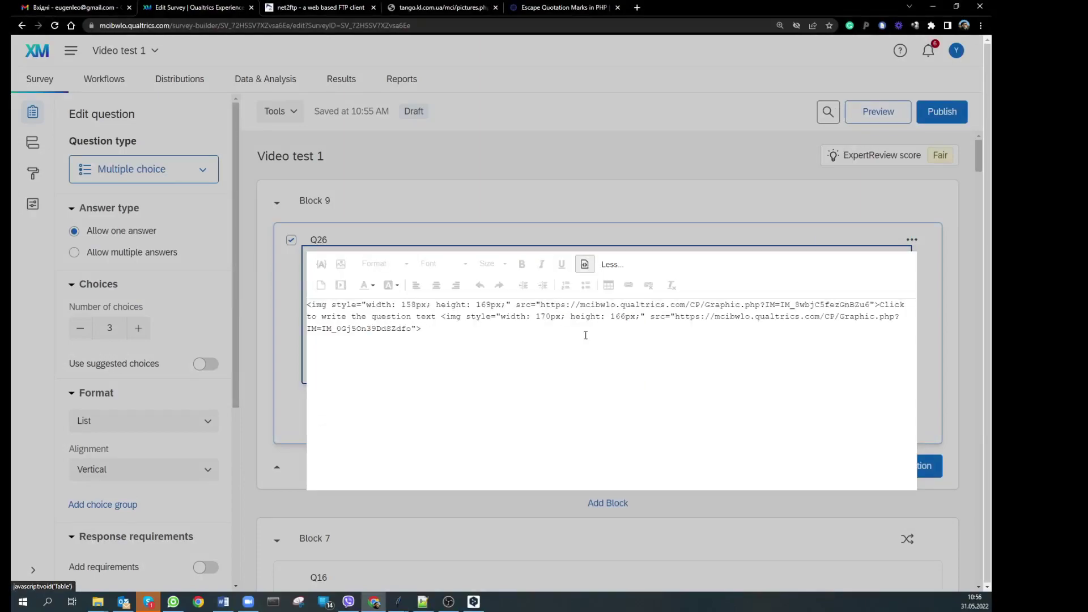
pyautogui.moveTo(444, 318); pyautogui.dragTo(422, 332)
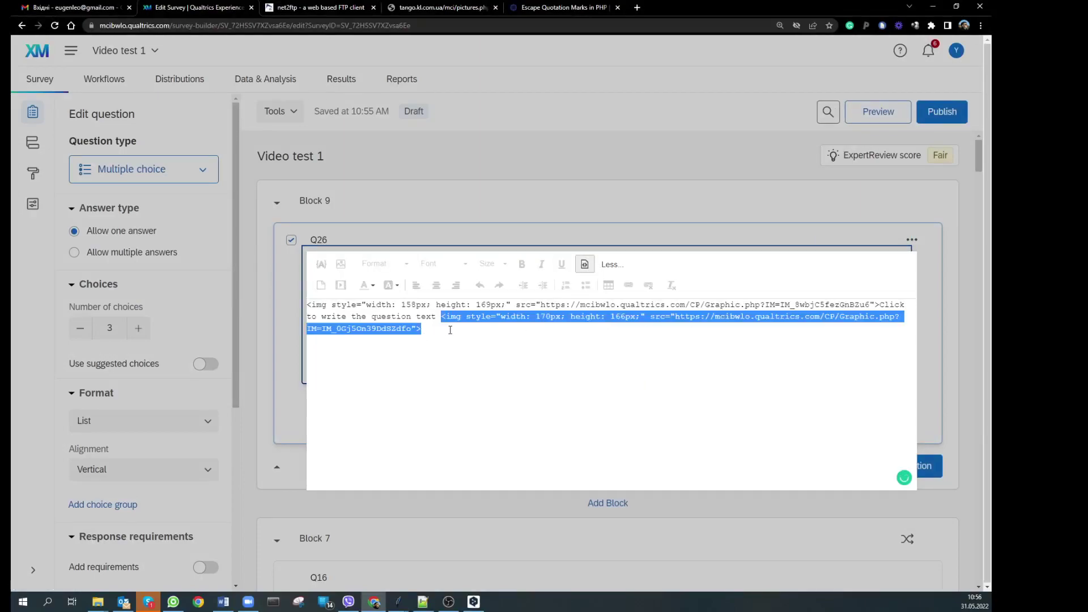
pyautogui.click(924, 319)
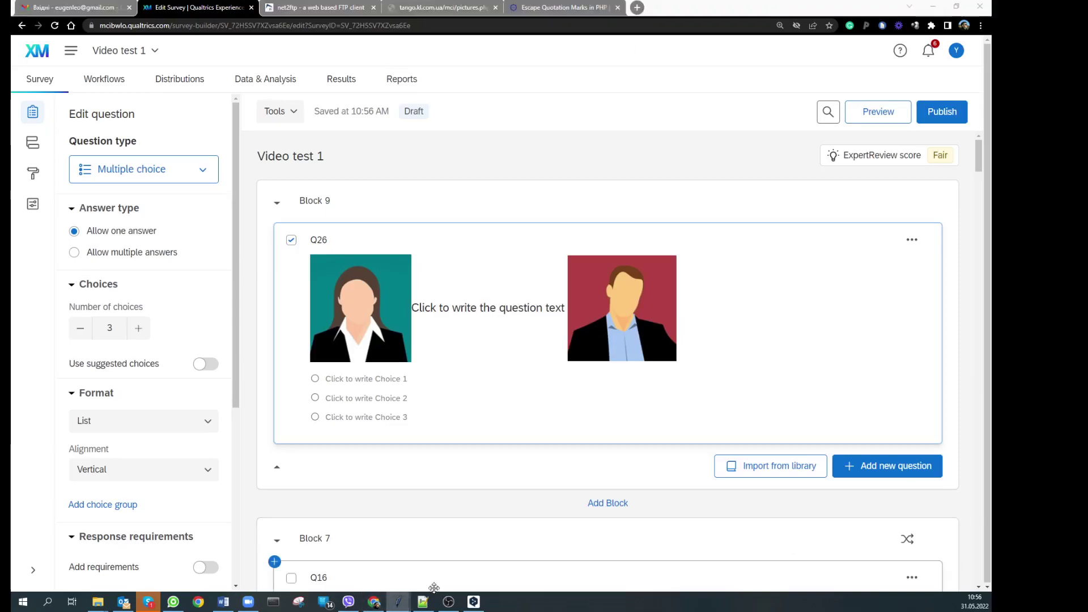
pyautogui.click(398, 602)
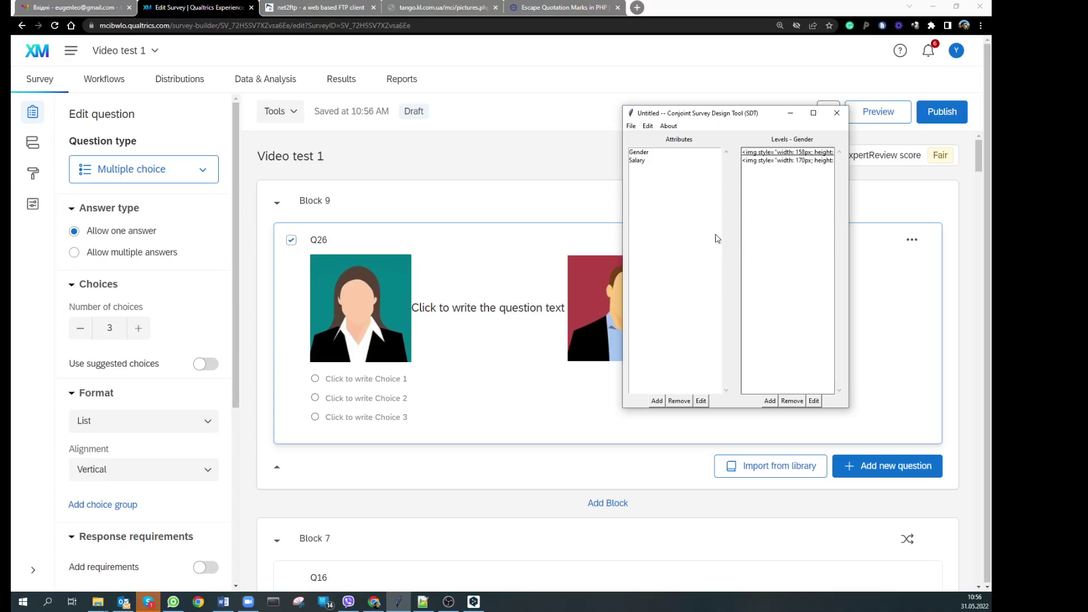
# Add the levels 50 000, 55 000 and 60 000 to the Salary attribute.
pyautogui.click(643, 162)
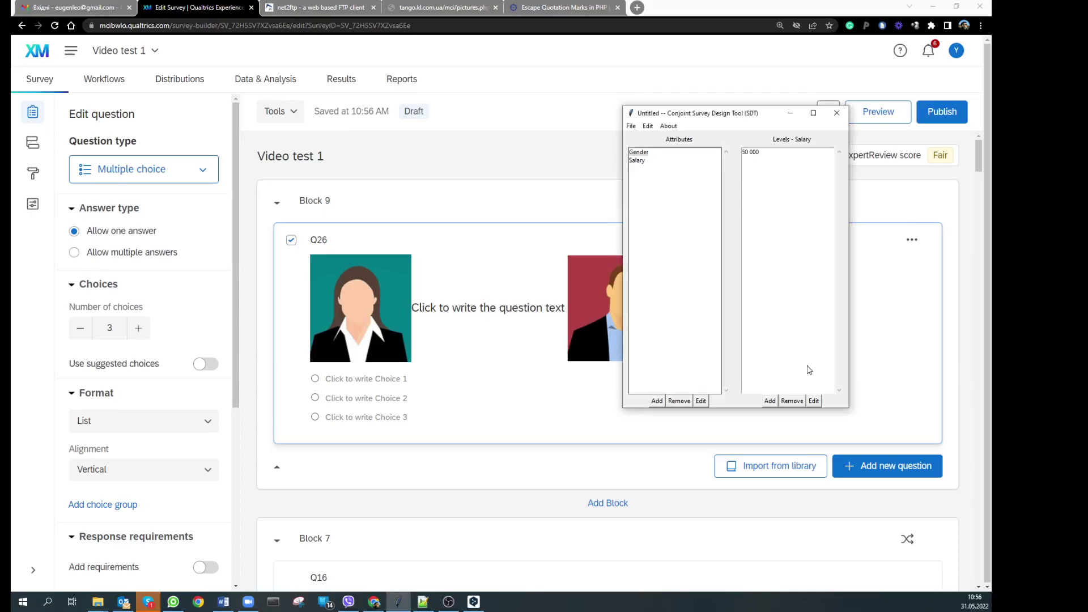
pyautogui.press('Return')
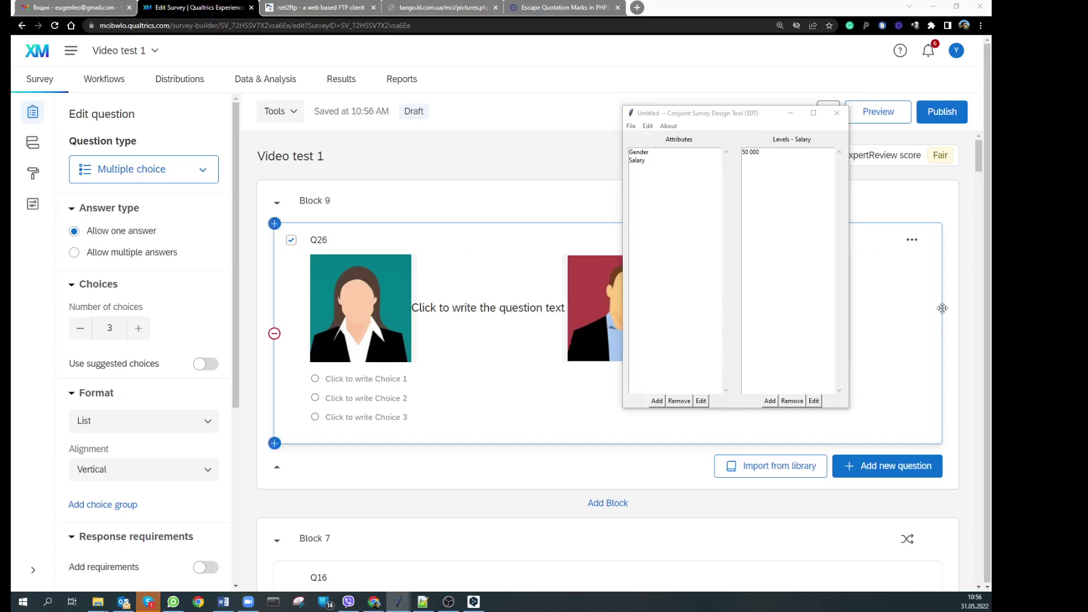
pyautogui.press('Return')
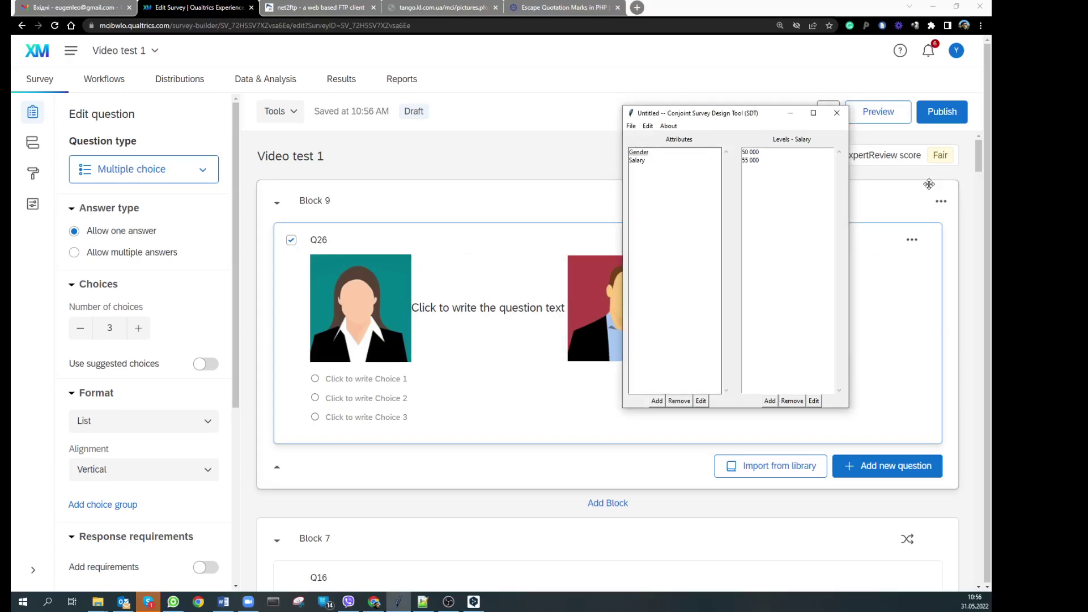
pyautogui.click(768, 401)
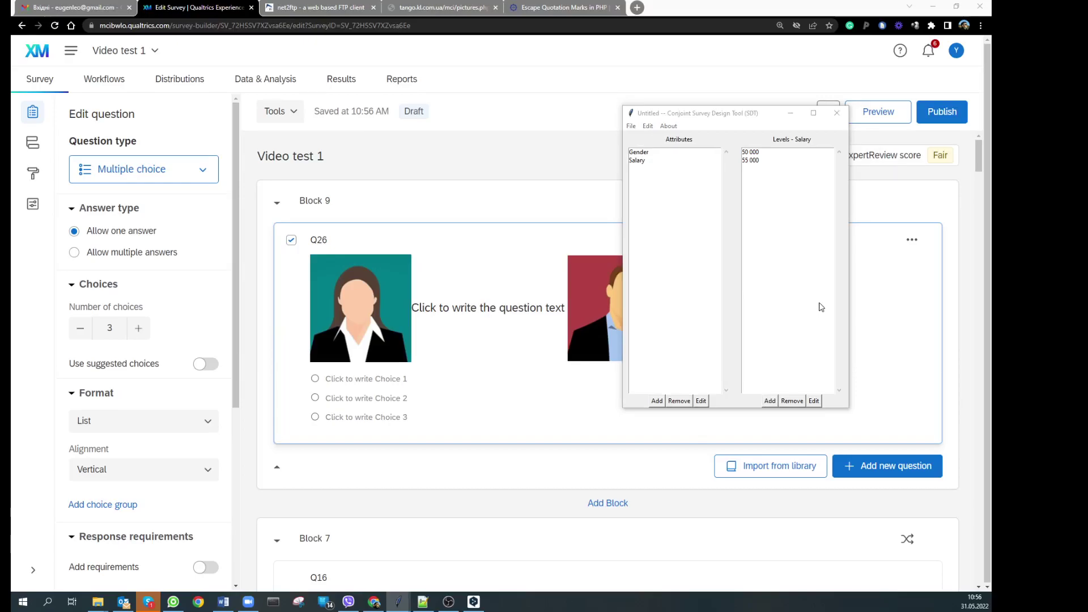
pyautogui.press('Return')
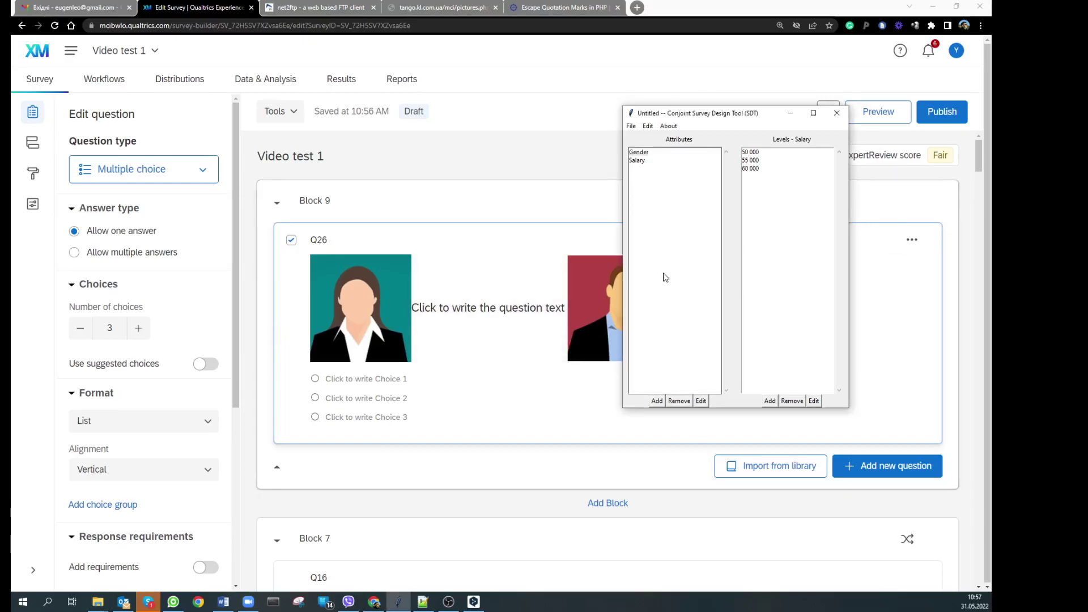
# Turn off randomizing the attribute order, set the number of tasks per respondent to 1, and save the settings.
pyautogui.click(647, 126)
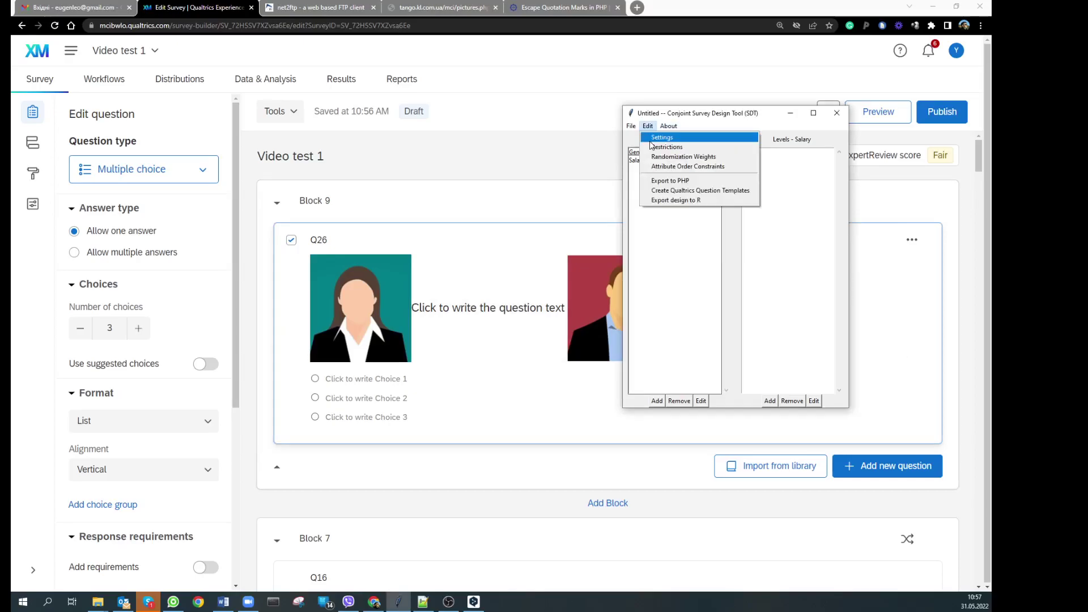
pyautogui.press('Escape')
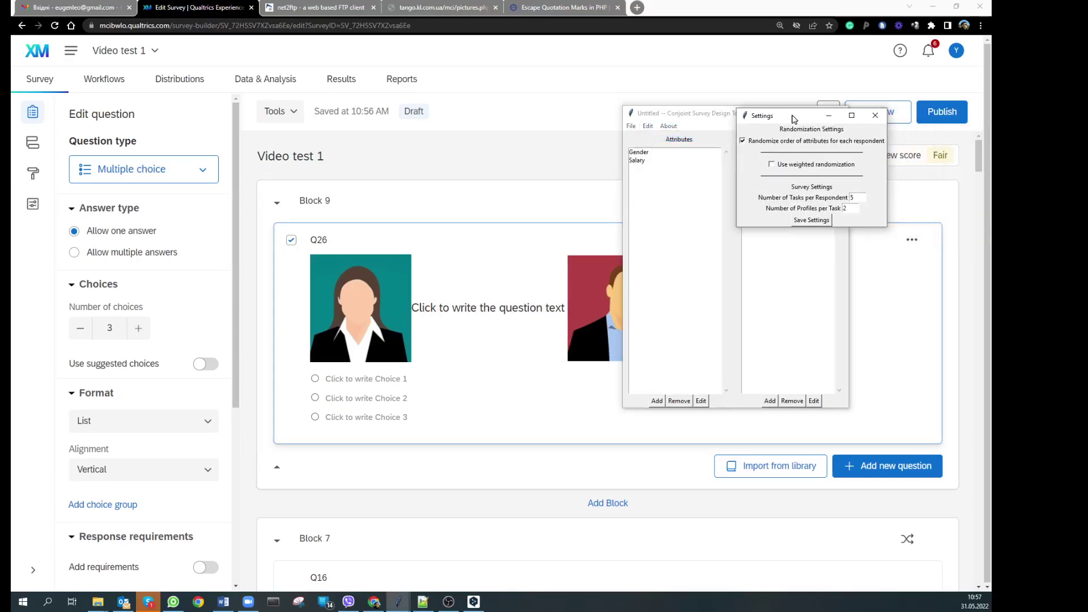
pyautogui.click(743, 143)
pyautogui.moveTo(862, 201); pyautogui.dragTo(837, 198)
pyautogui.write('1')
pyautogui.click(821, 220)
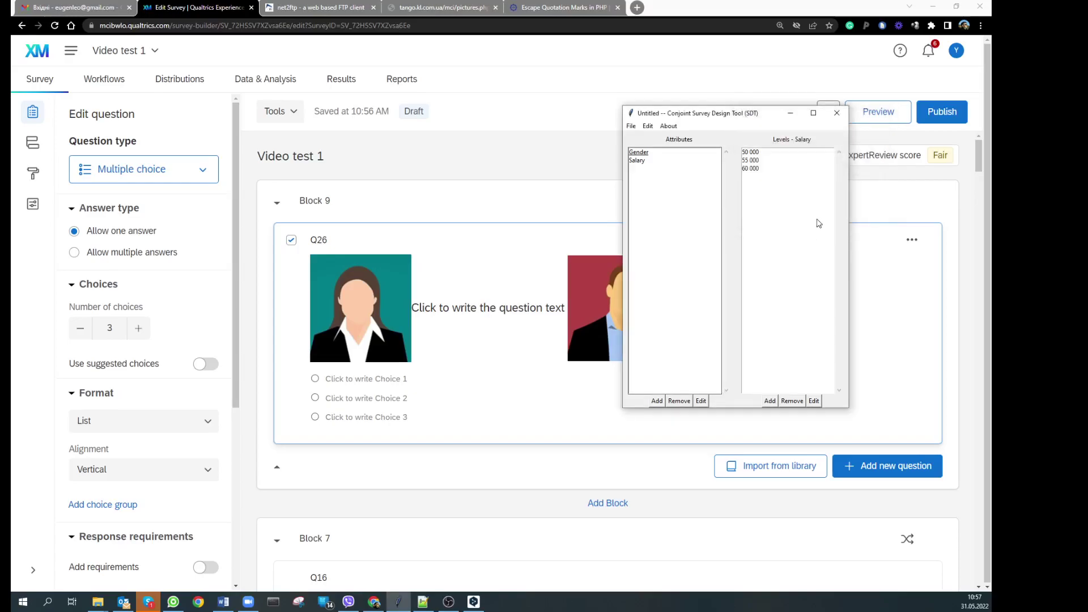
# Export the conjoint design to PHP as picturesDCE.php in the DCE Folder.
pyautogui.click(648, 125)
pyautogui.click(670, 182)
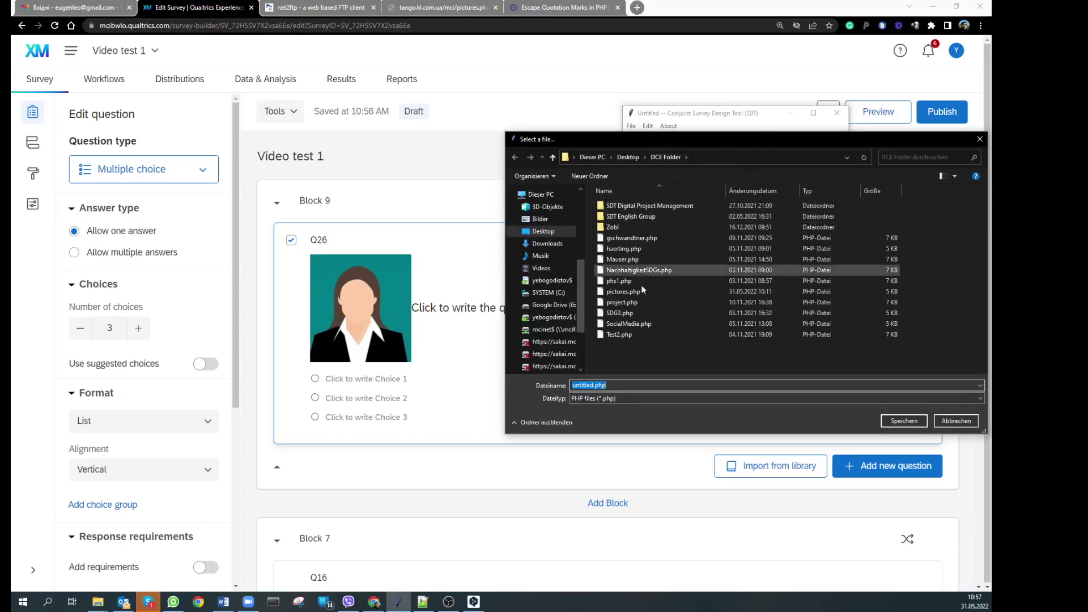
pyautogui.click(591, 385)
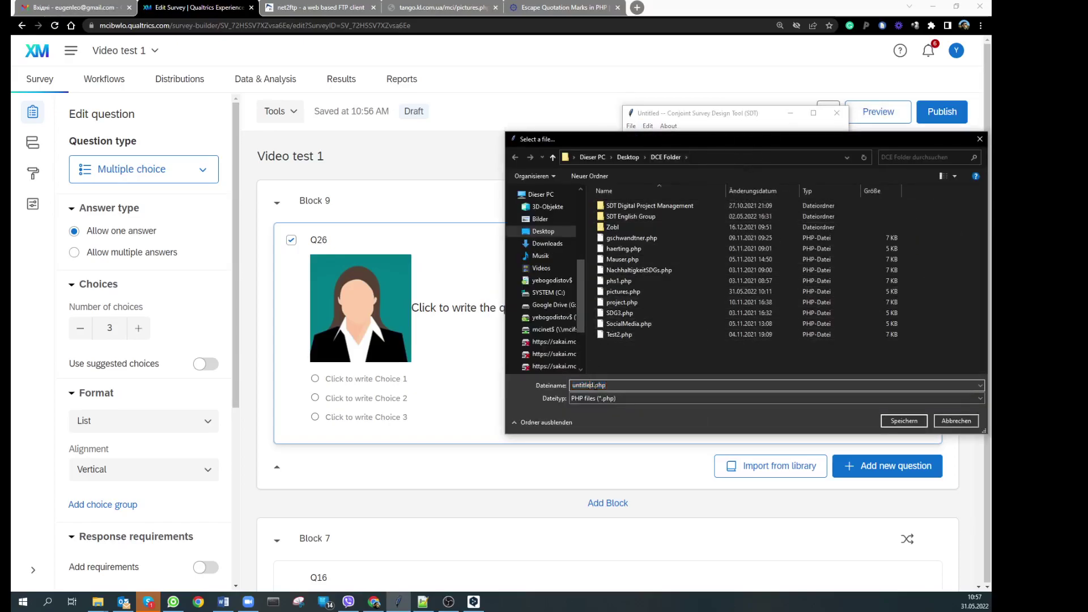
pyautogui.moveTo(593, 386); pyautogui.dragTo(546, 379)
pyautogui.press('BackSpace')
pyautogui.write('picturesDCE')
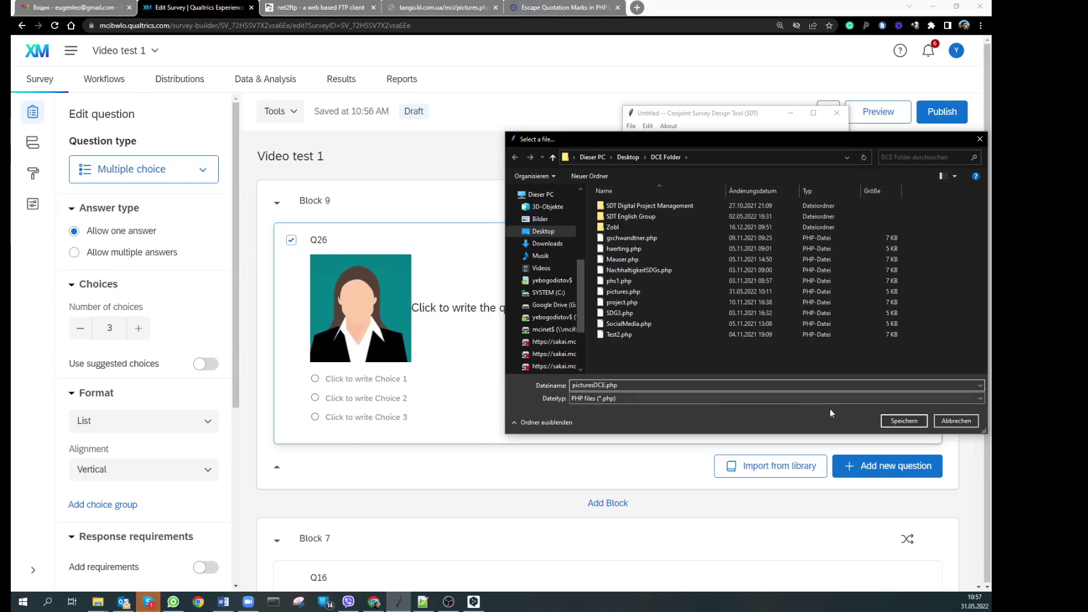
pyautogui.click(904, 420)
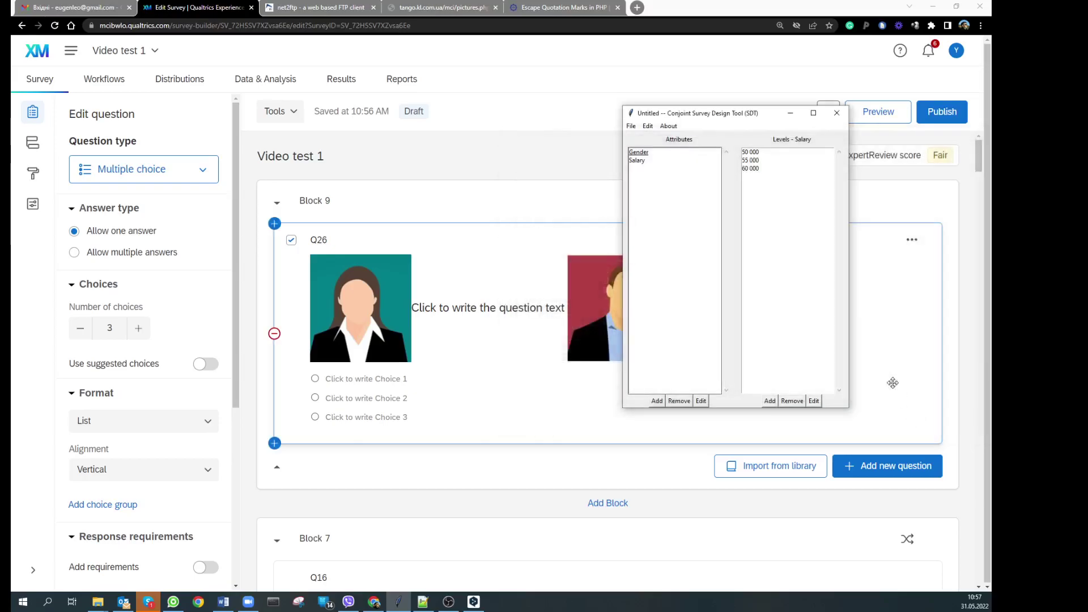
# Create the Qualtrics question templates from the design under the file name picturesDCE in the DCE Folder.
pyautogui.click(648, 126)
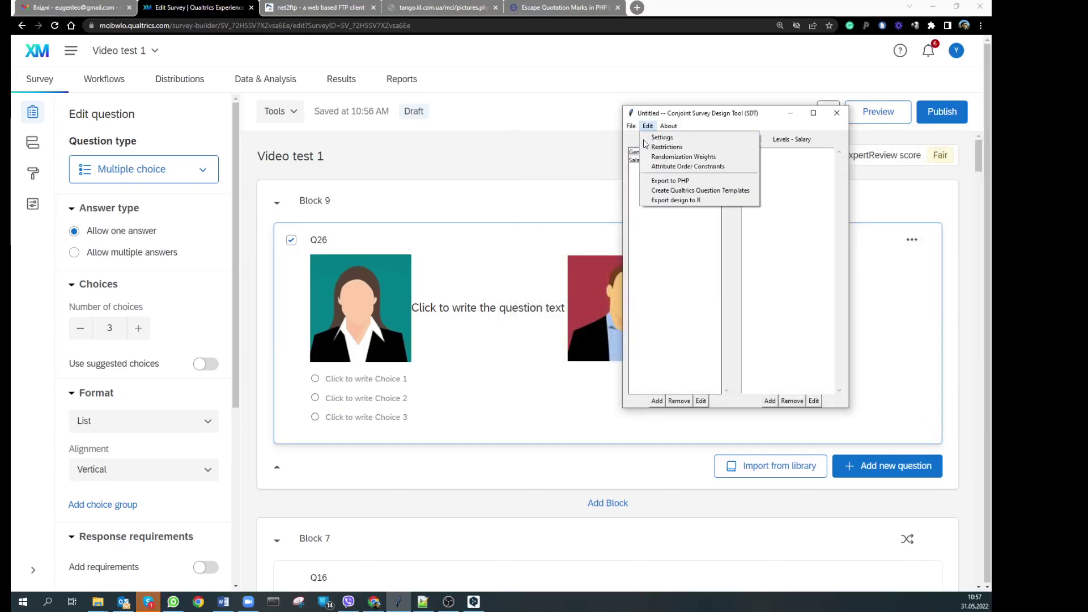
pyautogui.click(663, 190)
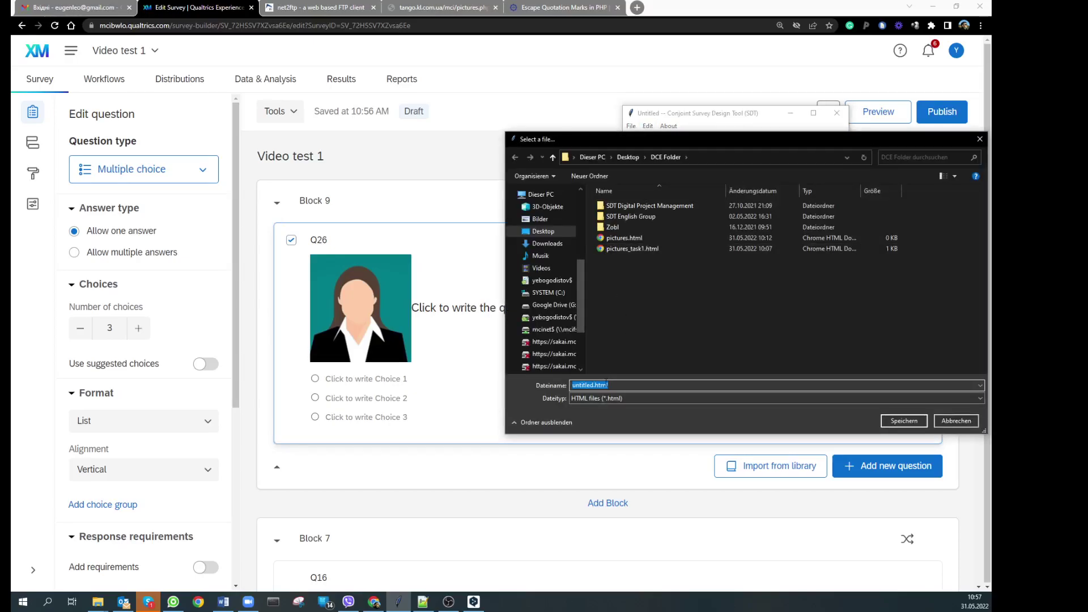
pyautogui.write('pcituresDCE')
pyautogui.press('Delete')
pyautogui.write('c')
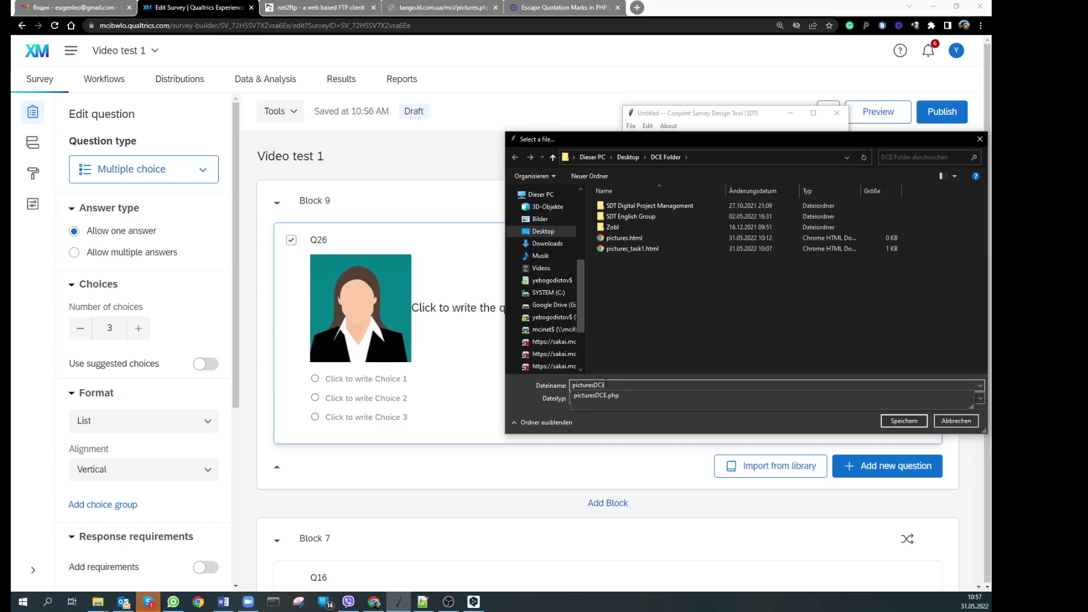
pyautogui.press('Return')
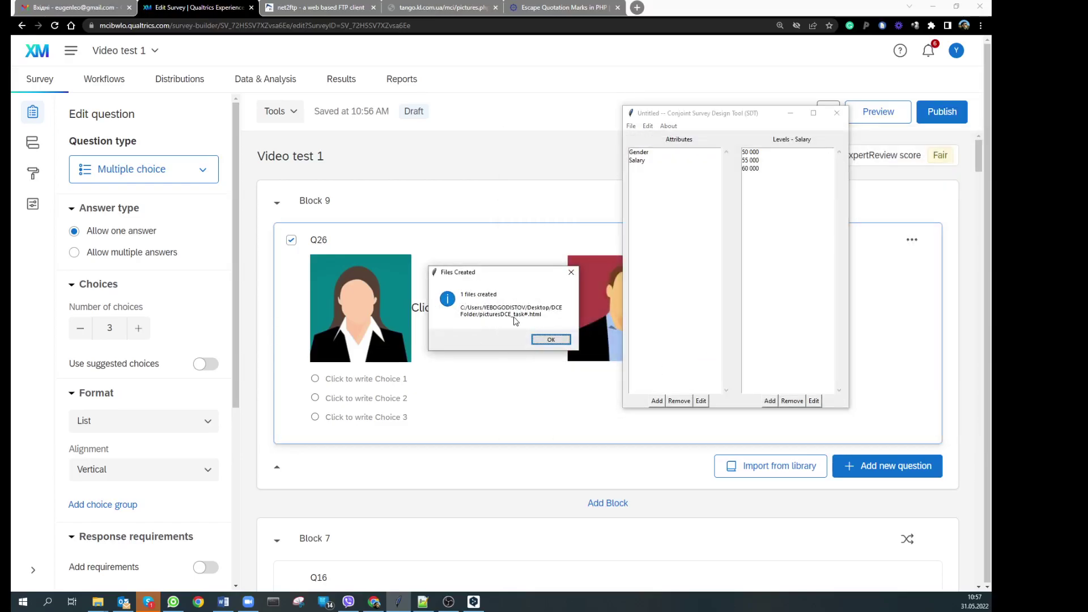
pyautogui.click(540, 341)
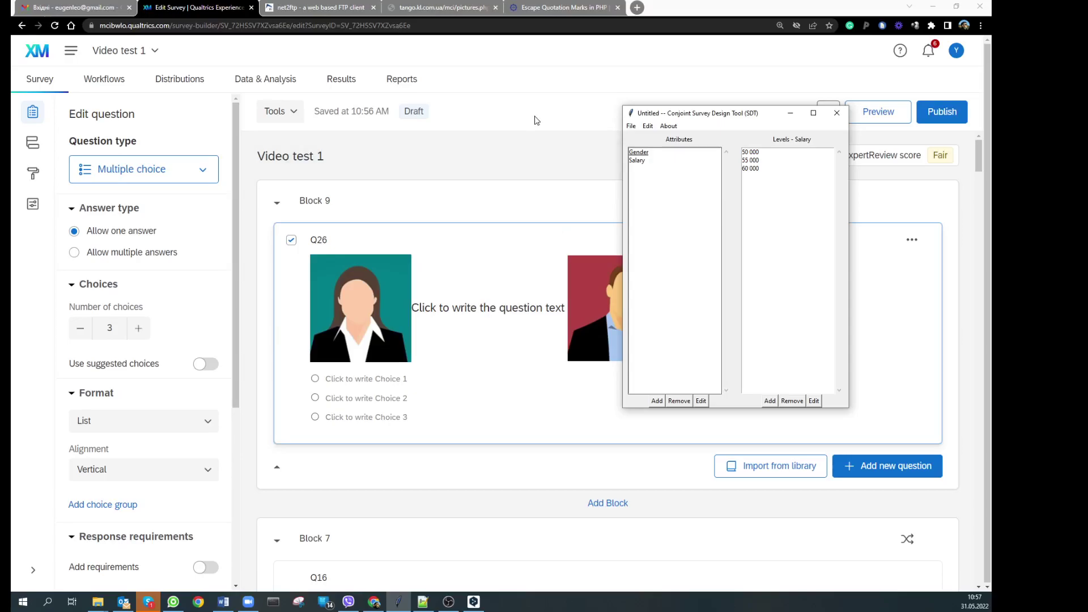
# Switch to net2ftp and try to upload picturesDCE.php to the directory /tango.kl.com.ua/mci.
pyautogui.click(501, 113)
pyautogui.click(323, 7)
pyautogui.click(260, 505)
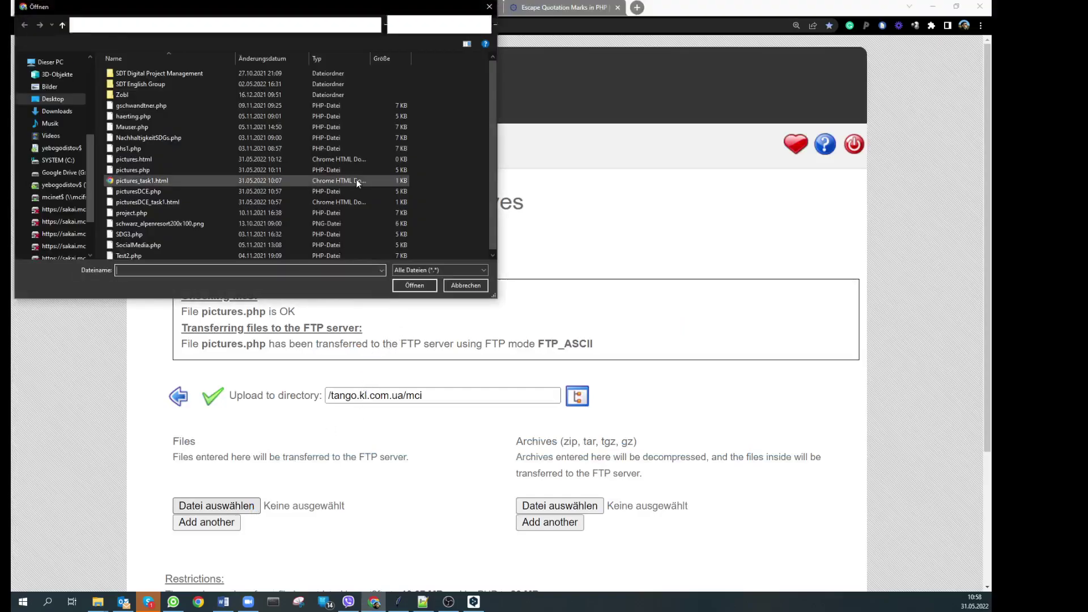
pyautogui.click(144, 191)
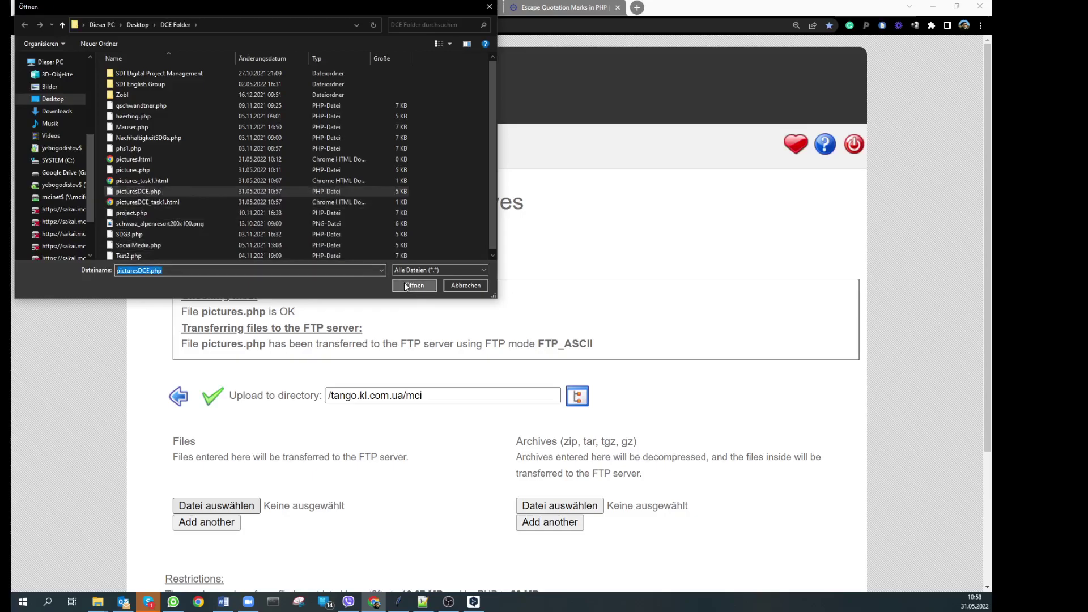
pyautogui.click(414, 285)
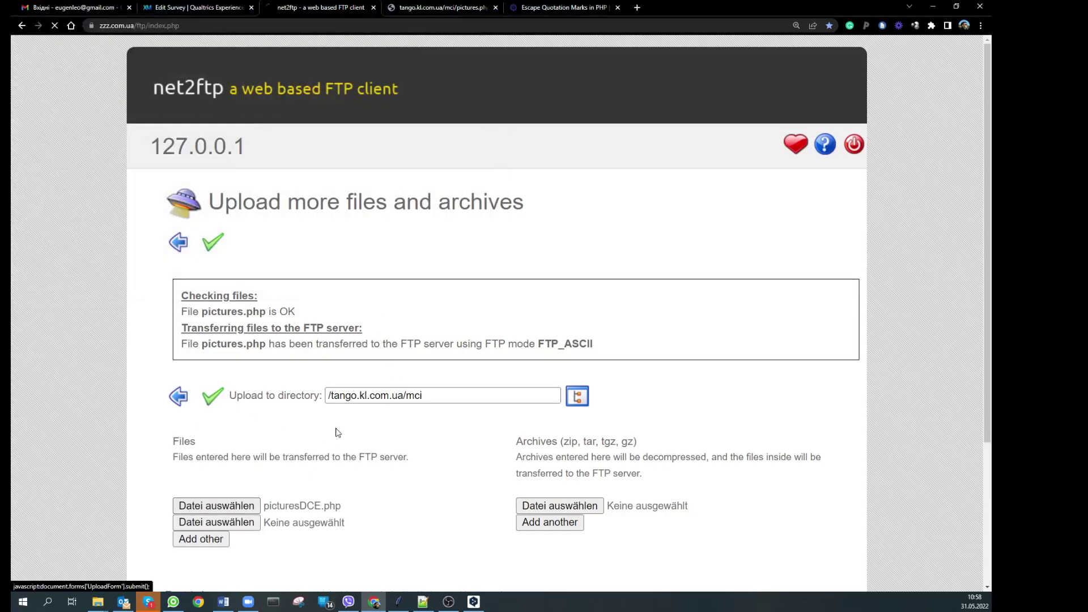
# Check the address tango.kl.com.ua/mci/picturesDCE.php in a new browser tab, using the copied upload directory, and return to net2ftp.
pyautogui.click(428, 394)
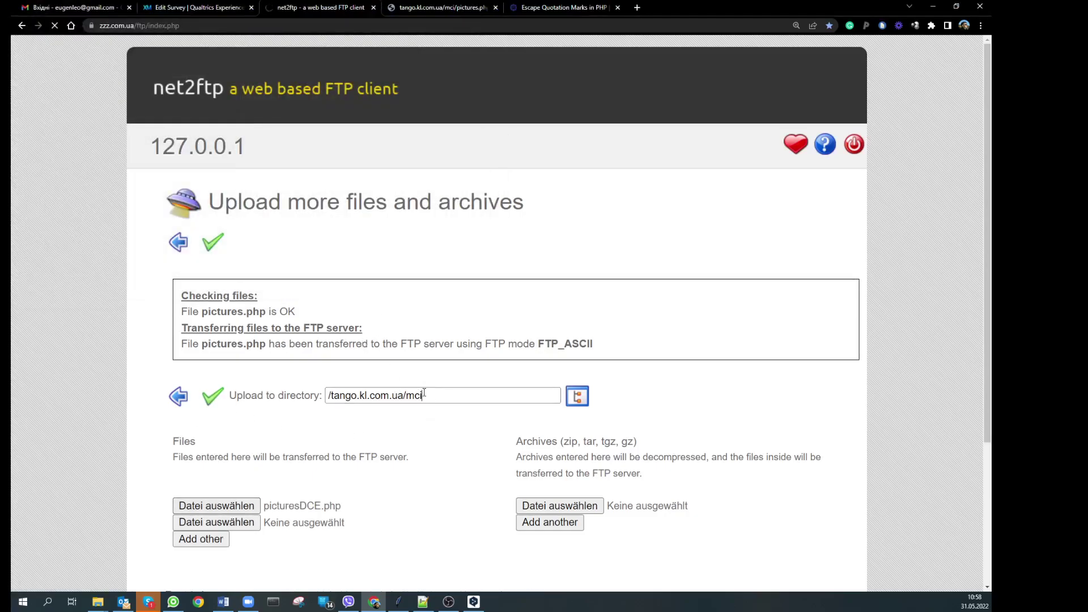
pyautogui.moveTo(428, 393); pyautogui.dragTo(329, 395)
pyautogui.hotkey('ctrl', 'c')
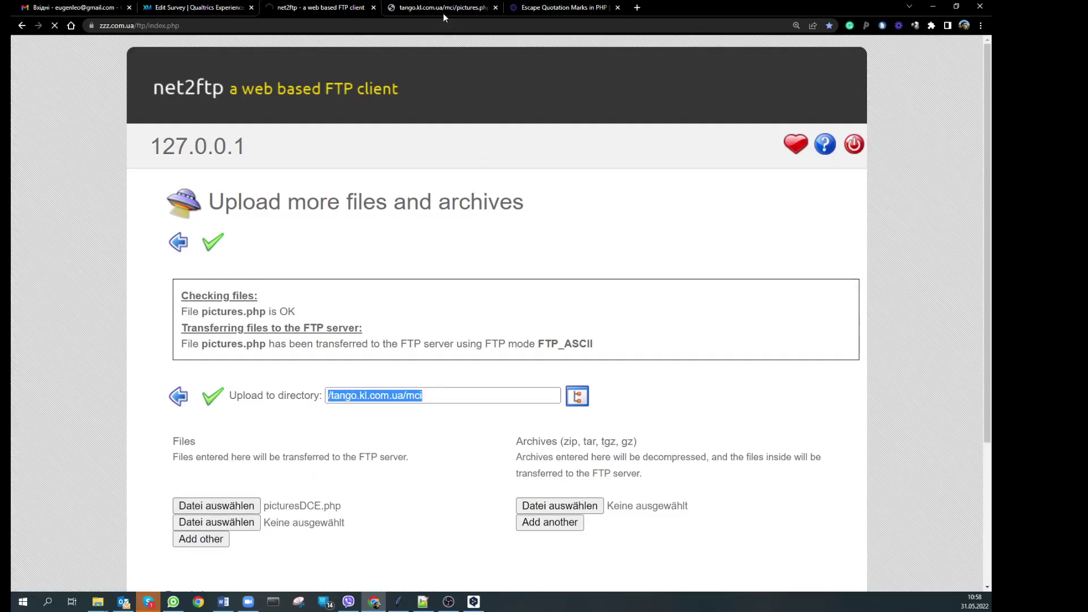
pyautogui.hotkey('ctrl', 't')
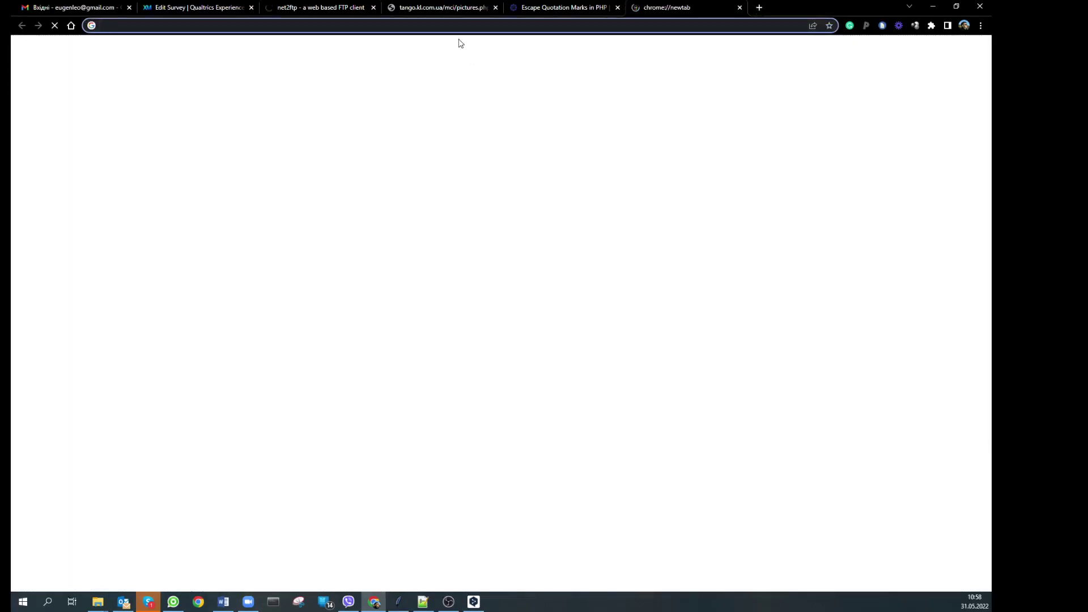
pyautogui.hotkey('ctrl', 'v')
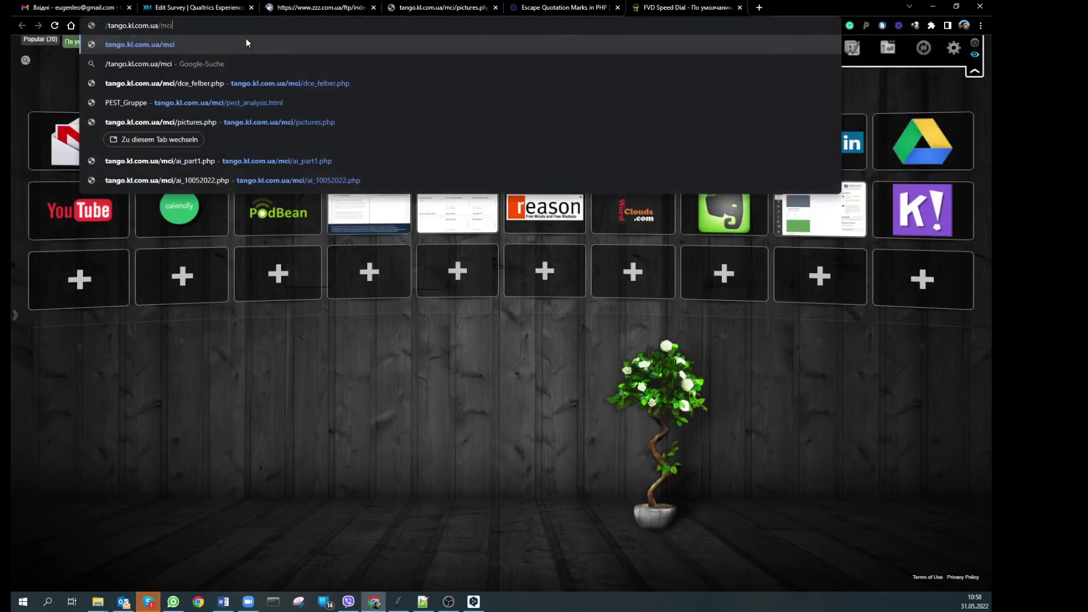
pyautogui.write('/')
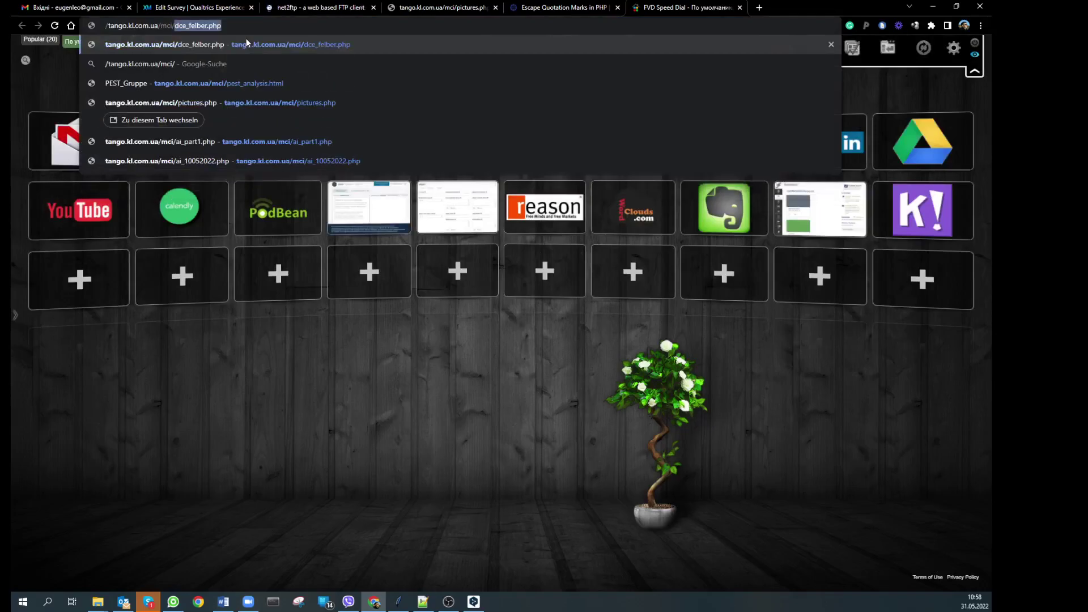
pyautogui.write('pict')
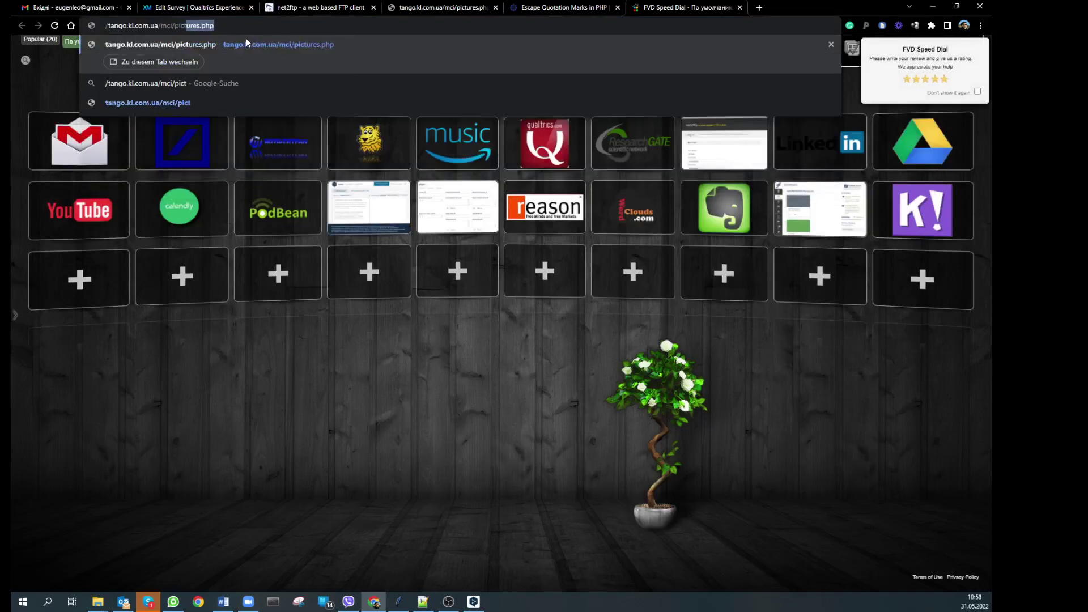
pyautogui.write('uresDCE.php')
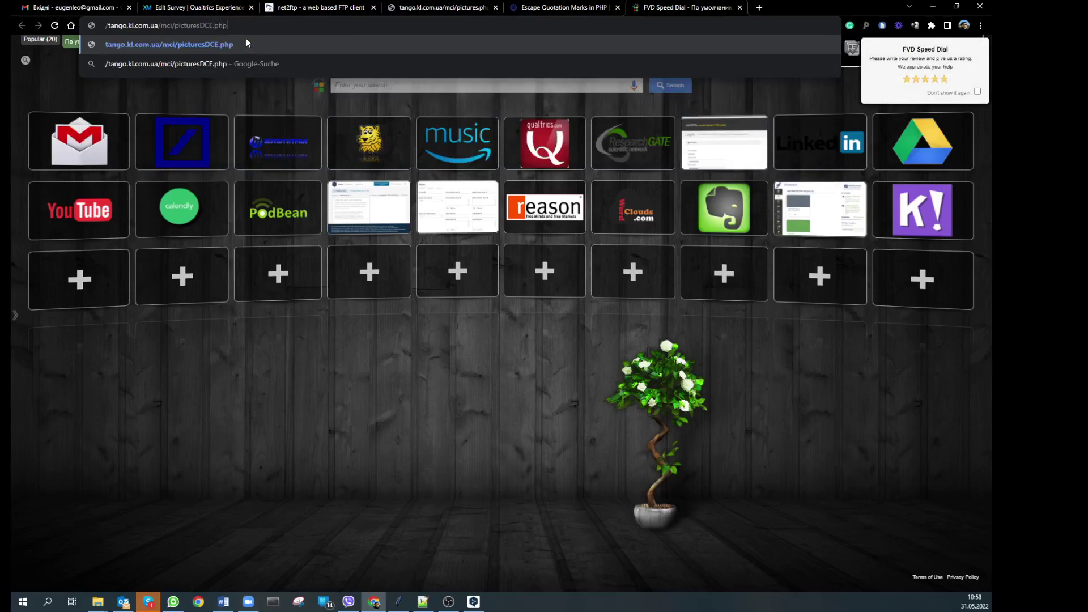
pyautogui.press('Return')
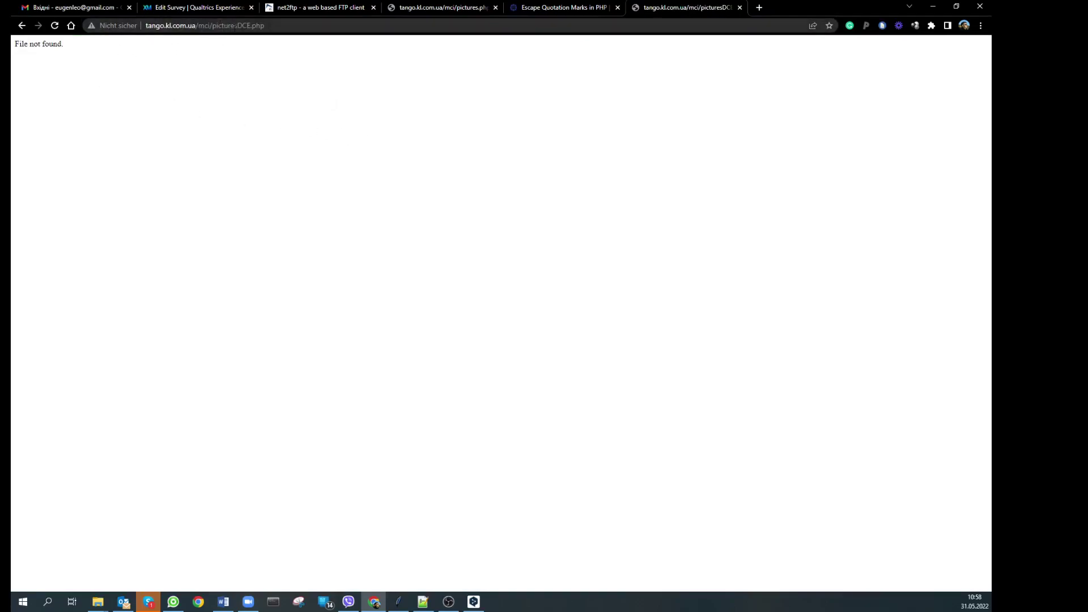
pyautogui.click(439, 10)
pyautogui.click(344, 7)
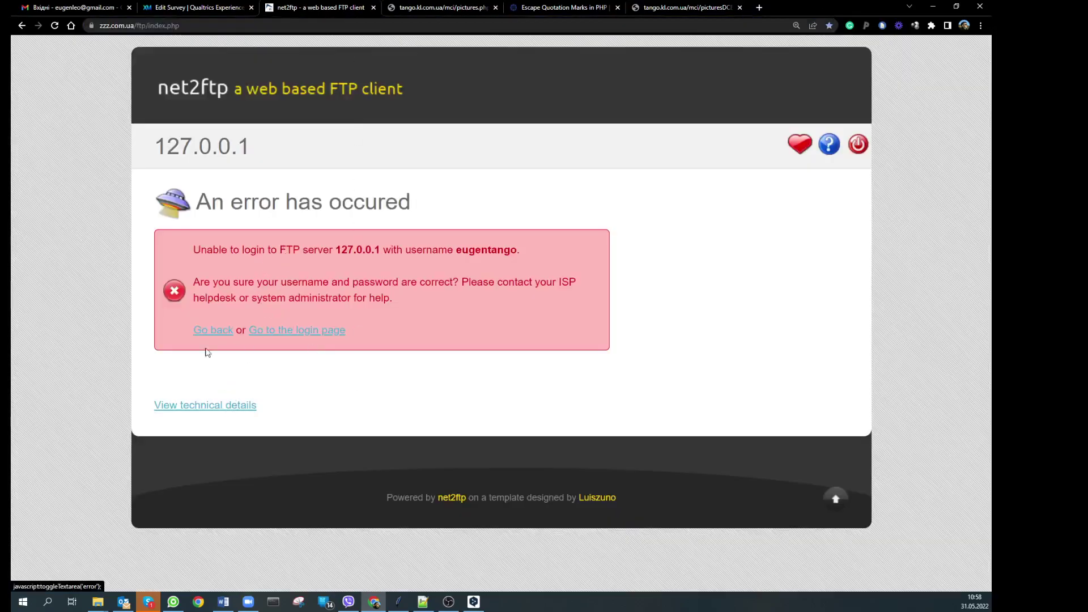
# Log out of the failed net2ftp session, log in again with the saved credentials, and open the directory /tango.kl.com.ua/mci.
pyautogui.click(858, 145)
pyautogui.click(459, 193)
pyautogui.press('Return')
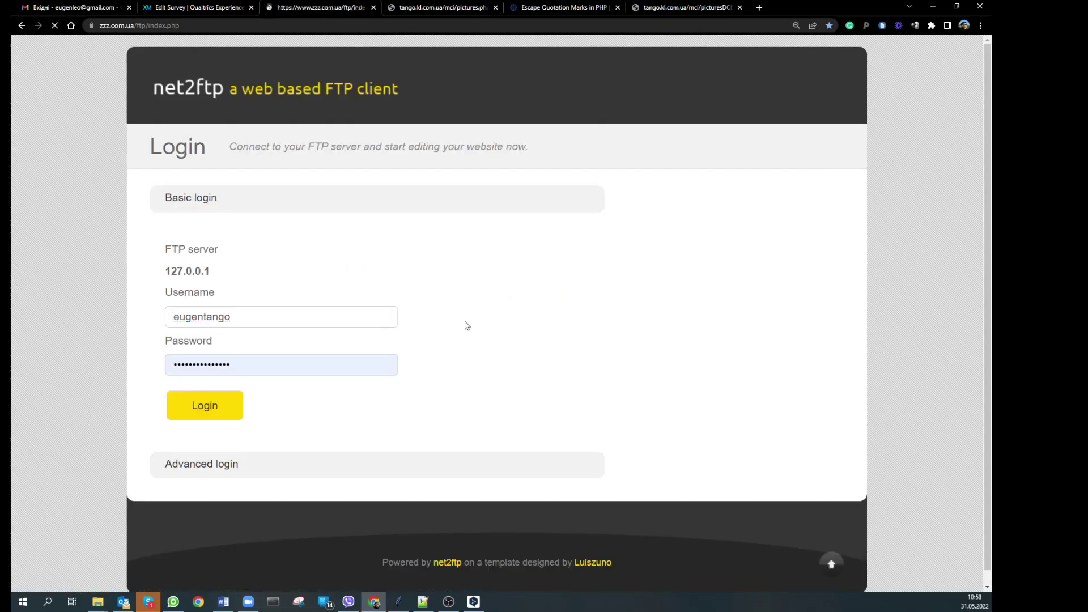
pyautogui.click(236, 376)
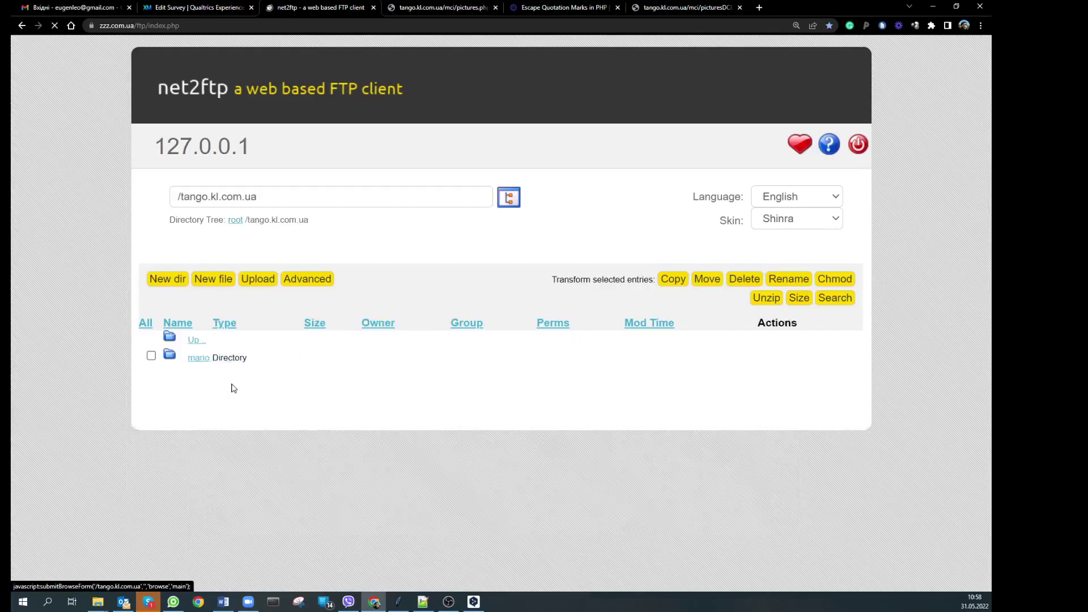
pyautogui.click(190, 376)
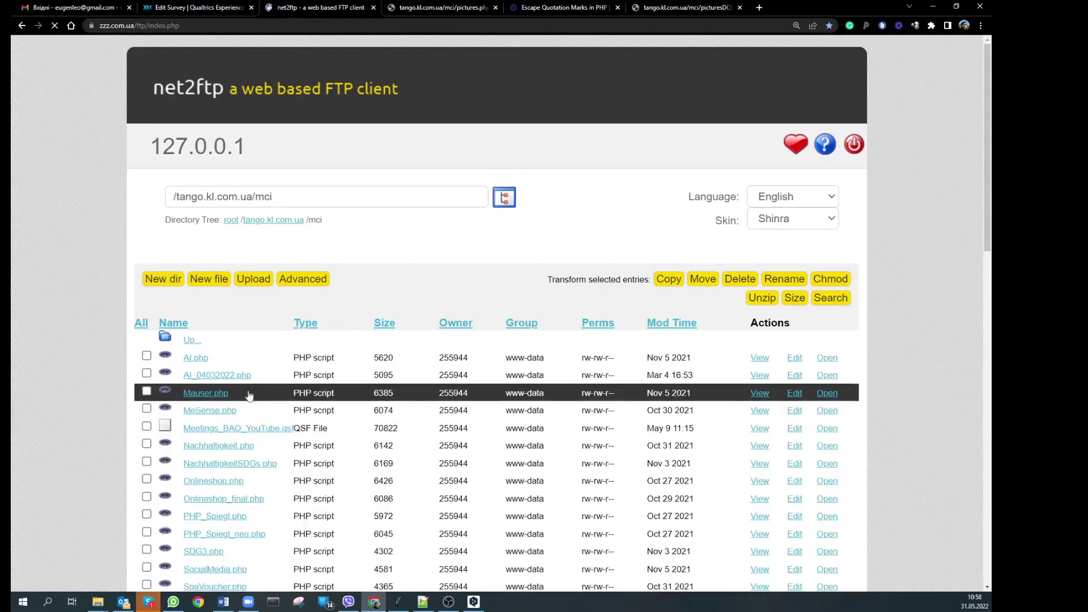
# Upload picturesDCE.php from the DCE Folder to /tango.kl.com.ua/mci and reload the file's page in the browser.
pyautogui.click(250, 281)
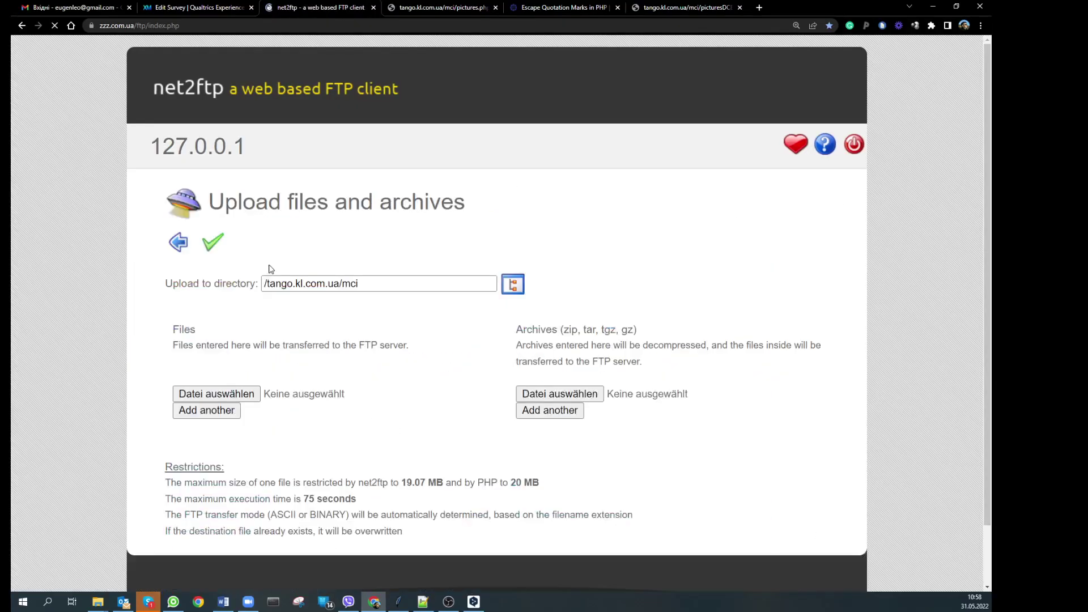
pyautogui.click(211, 394)
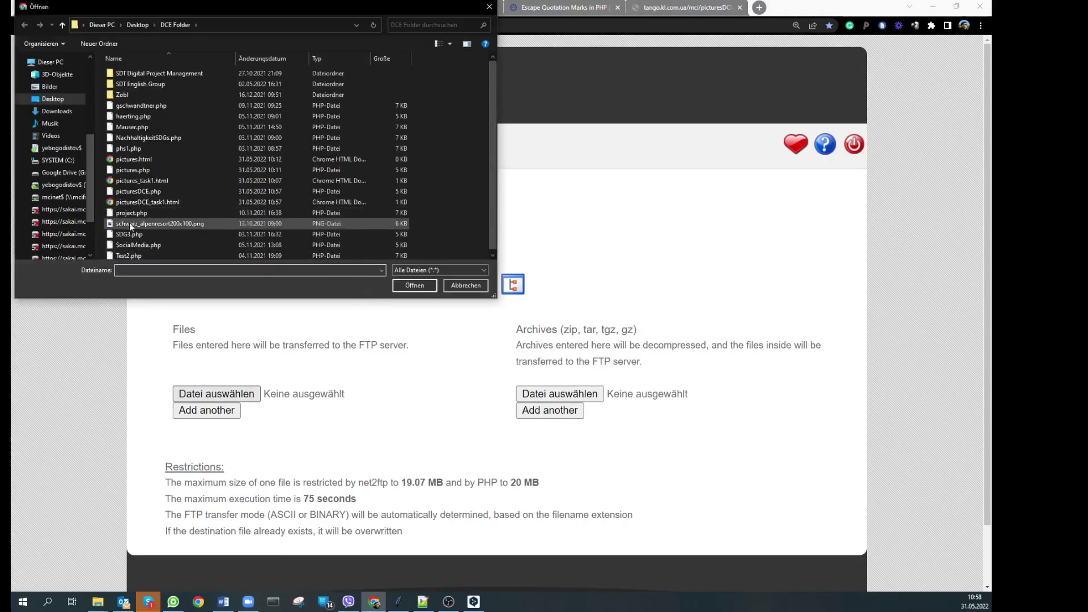
pyautogui.click(139, 191)
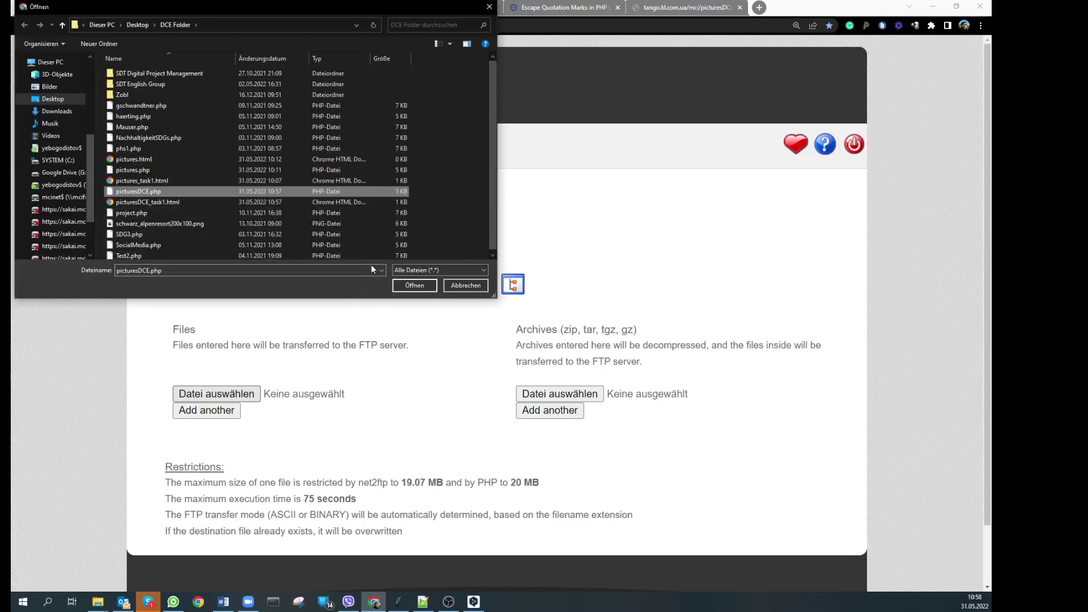
pyautogui.click(409, 285)
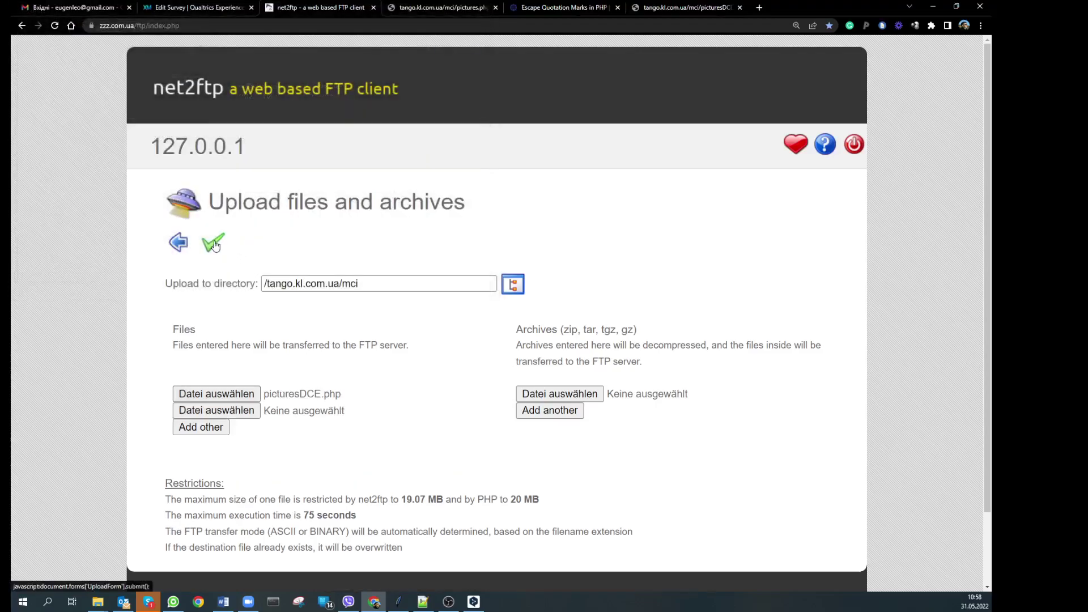
pyautogui.click(213, 242)
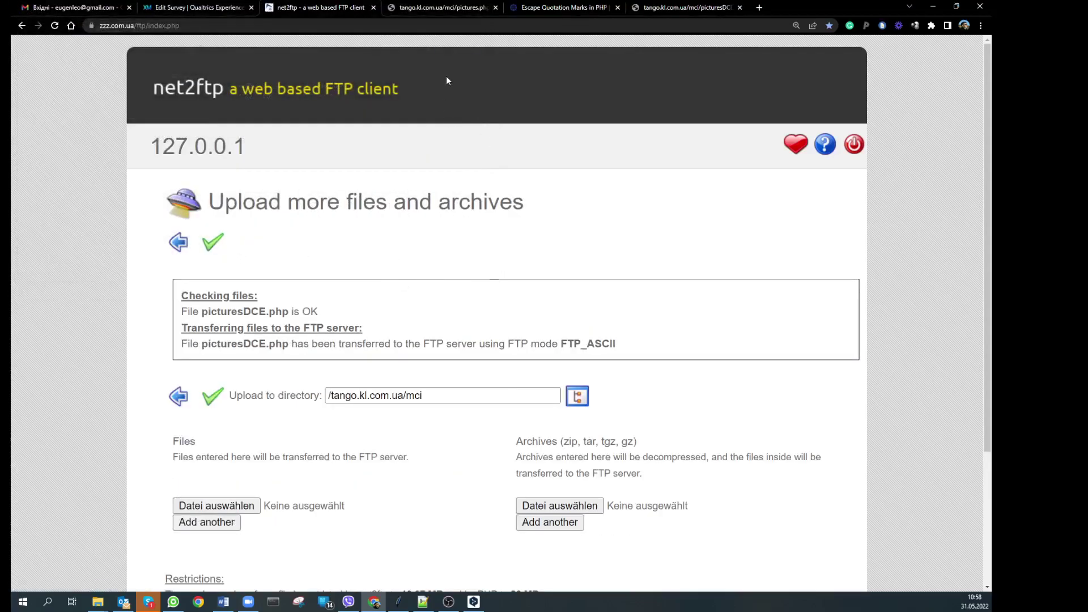
pyautogui.click(705, 7)
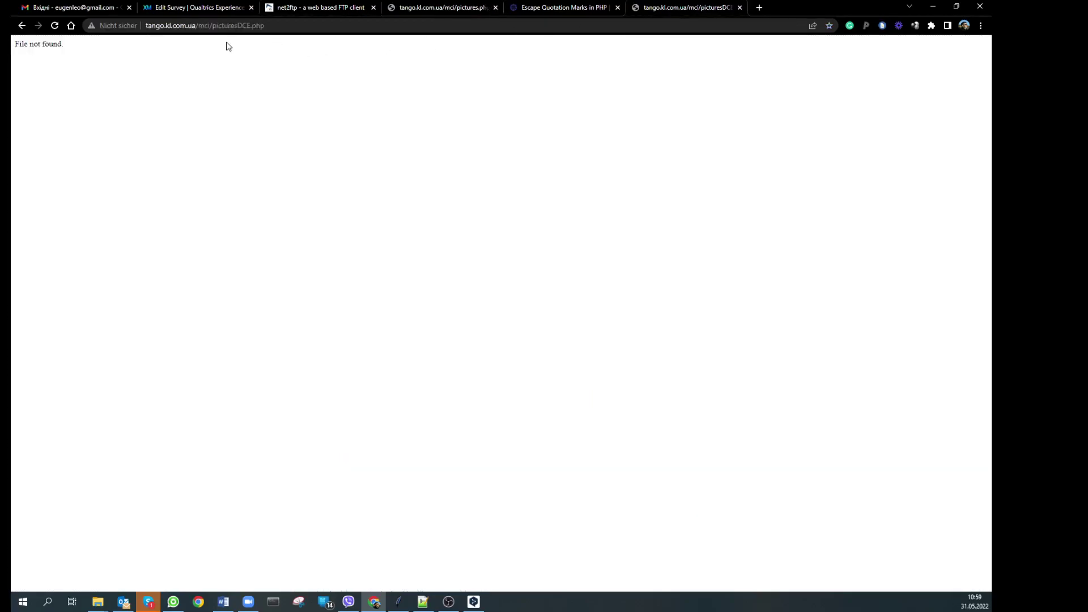
pyautogui.click(54, 25)
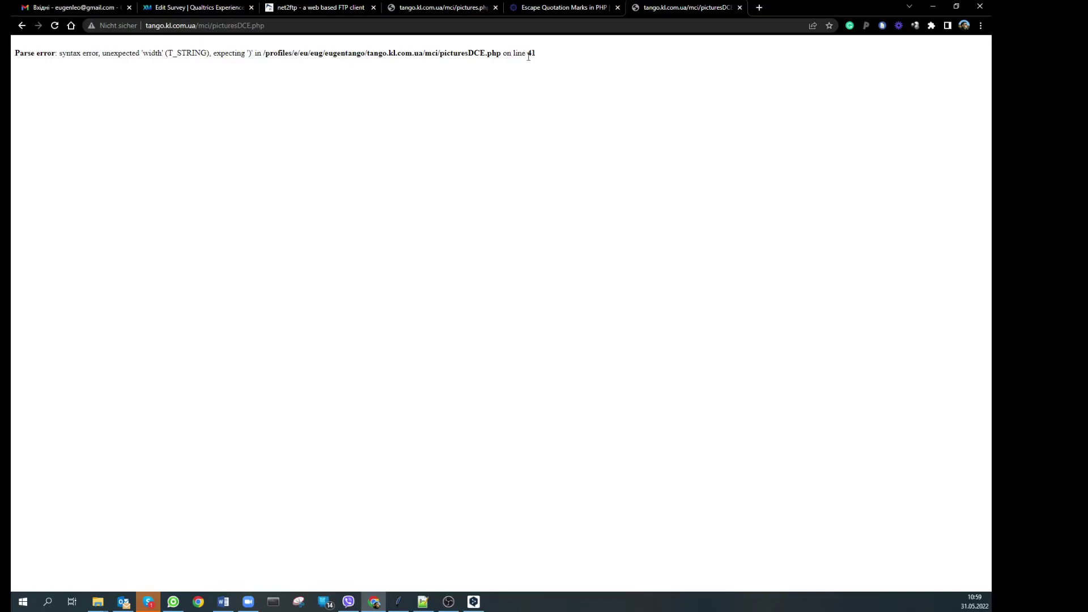
# Switch to the DCE Folder in File Explorer and open picturesDCE.php in Notepad++.
pyautogui.click(98, 601)
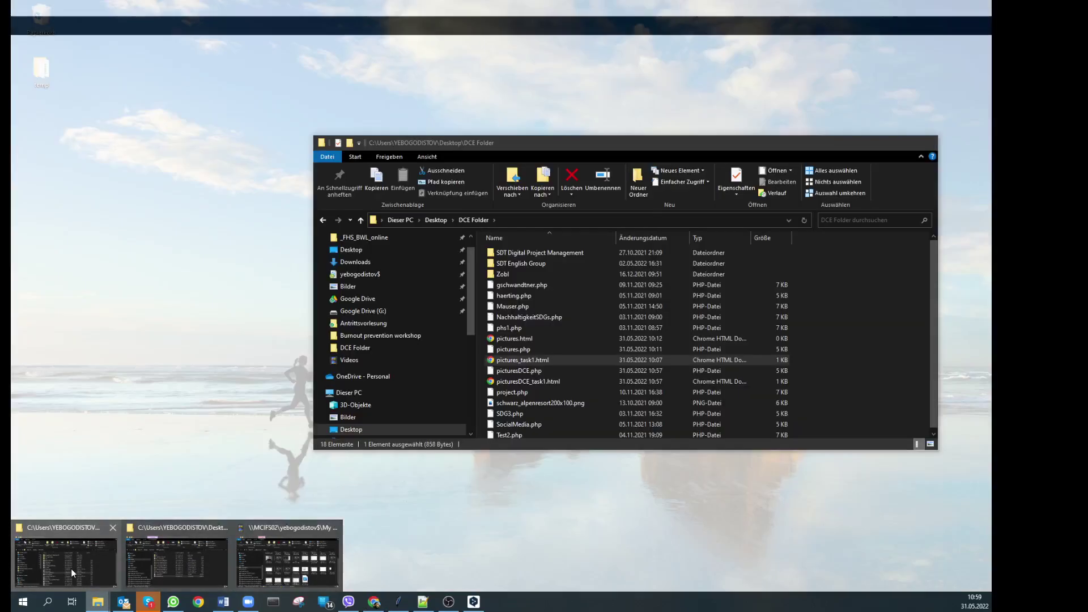
pyautogui.click(70, 569)
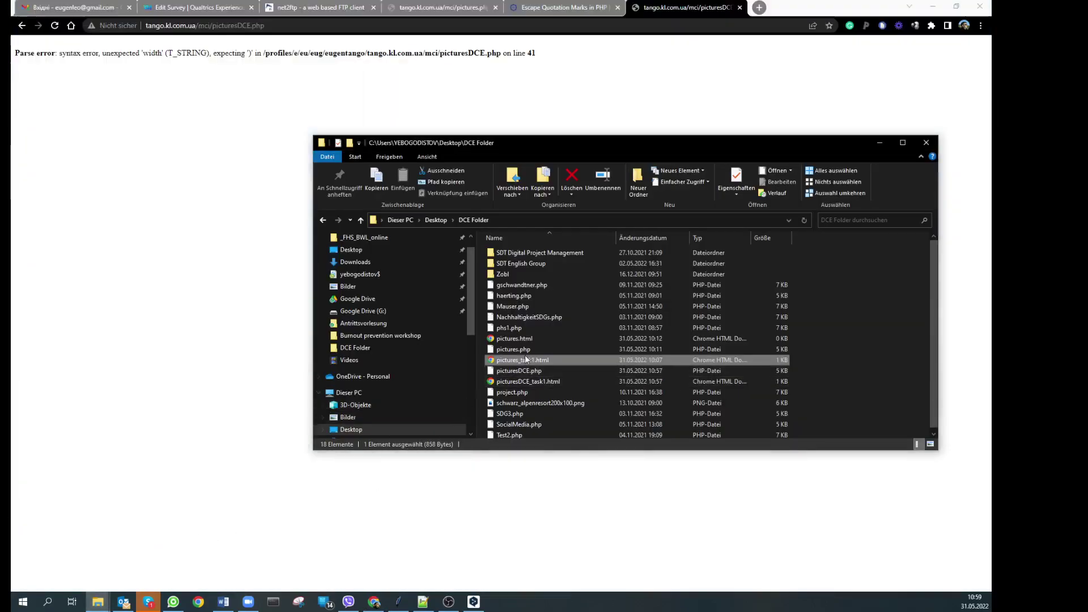
pyautogui.rightClick(523, 372)
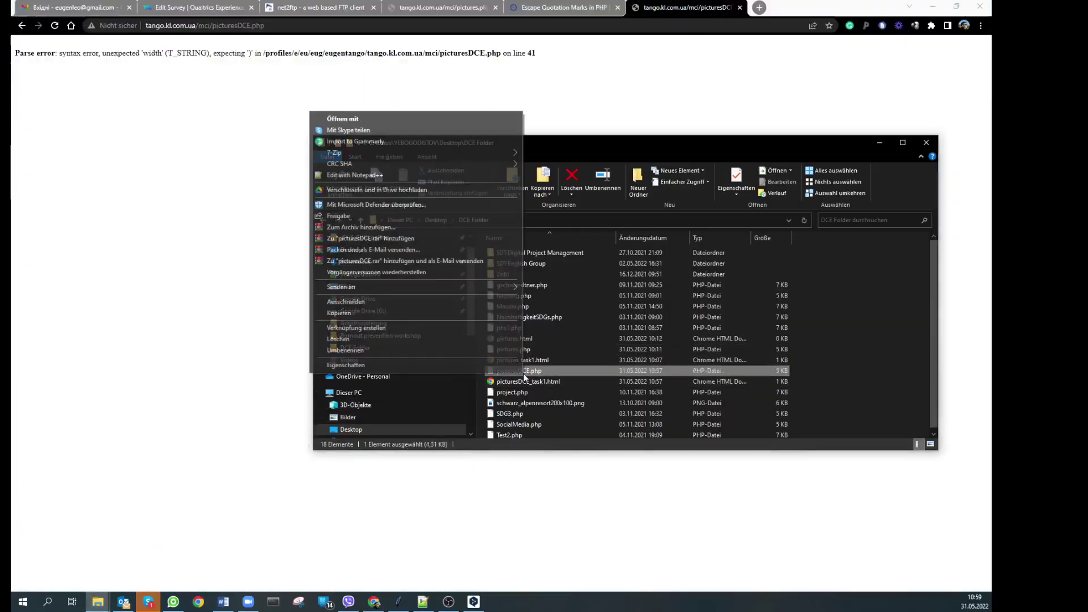
pyautogui.click(375, 174)
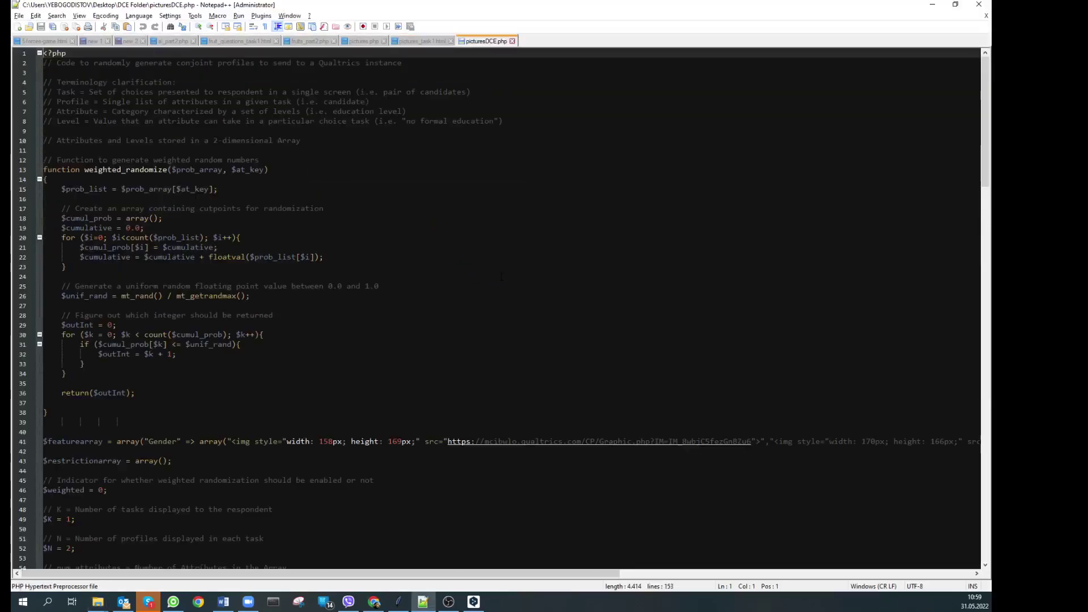
# Examine the Gender image tags and their quotation marks in the $featurearray definition on line 41.
pyautogui.click(130, 441)
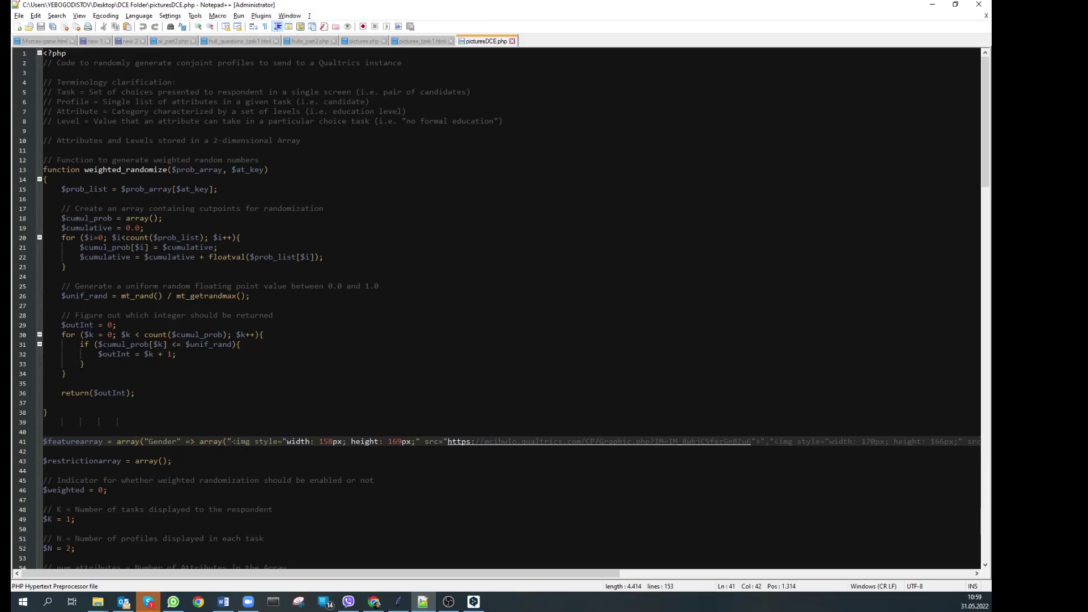
pyautogui.moveTo(231, 441); pyautogui.dragTo(649, 442)
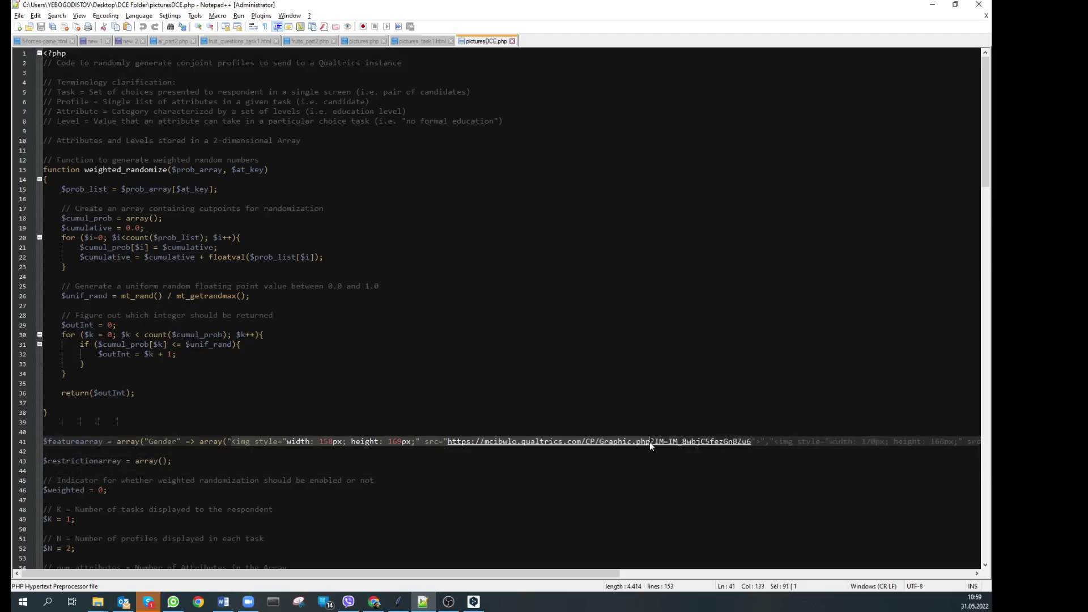
pyautogui.click(270, 442)
pyautogui.moveTo(231, 441); pyautogui.dragTo(828, 442)
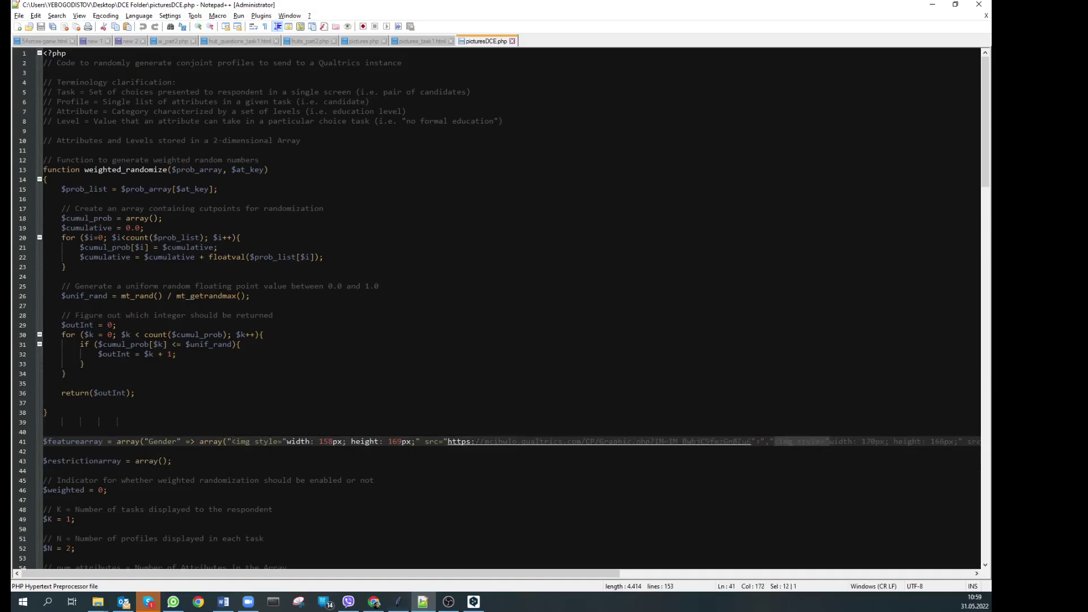
pyautogui.click(228, 441)
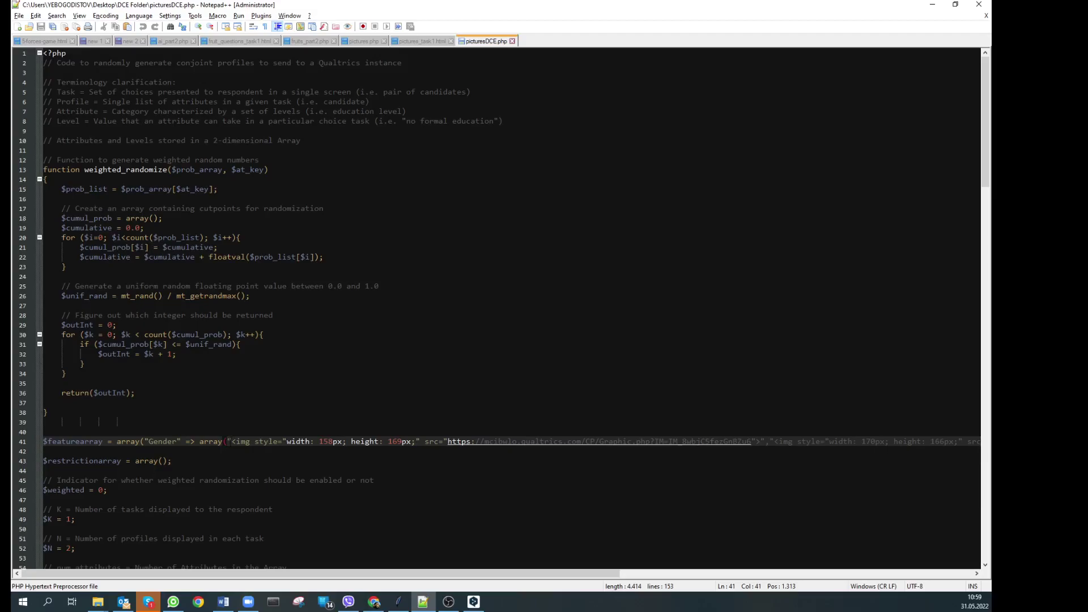
pyautogui.hotkey('shift', 'Left')
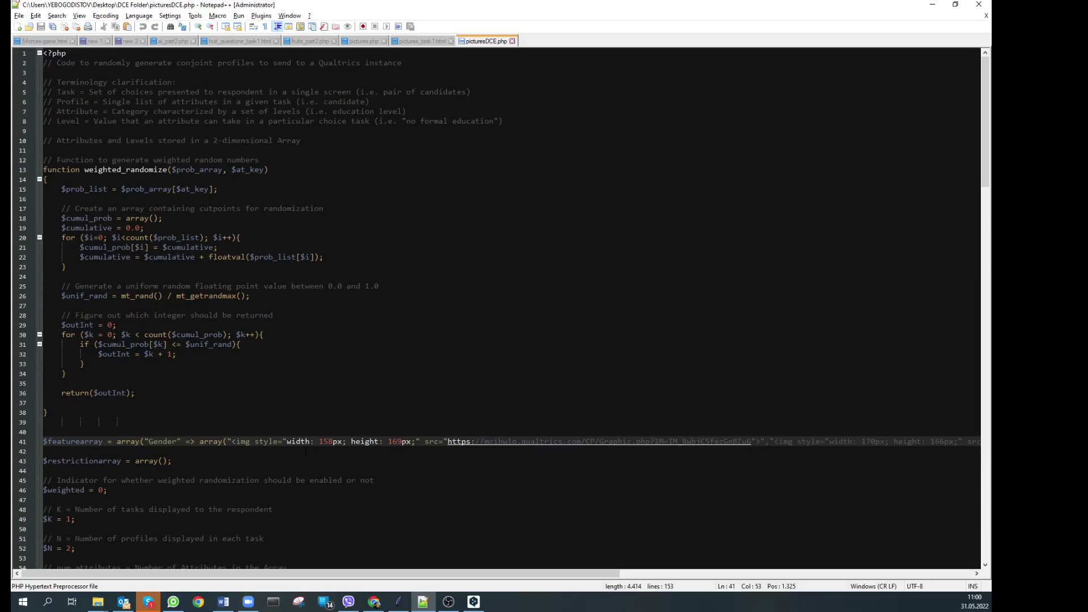
# Escape the quotation marks around the style and src values of the first Gender image on line 41 with backslashes.
pyautogui.write('\\')
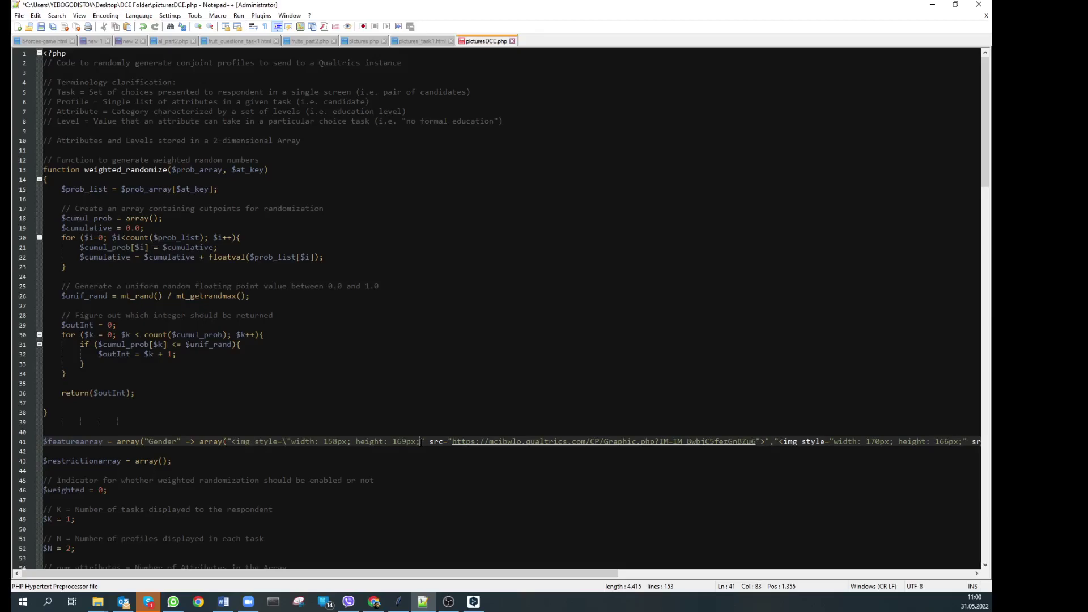
pyautogui.write('\\')
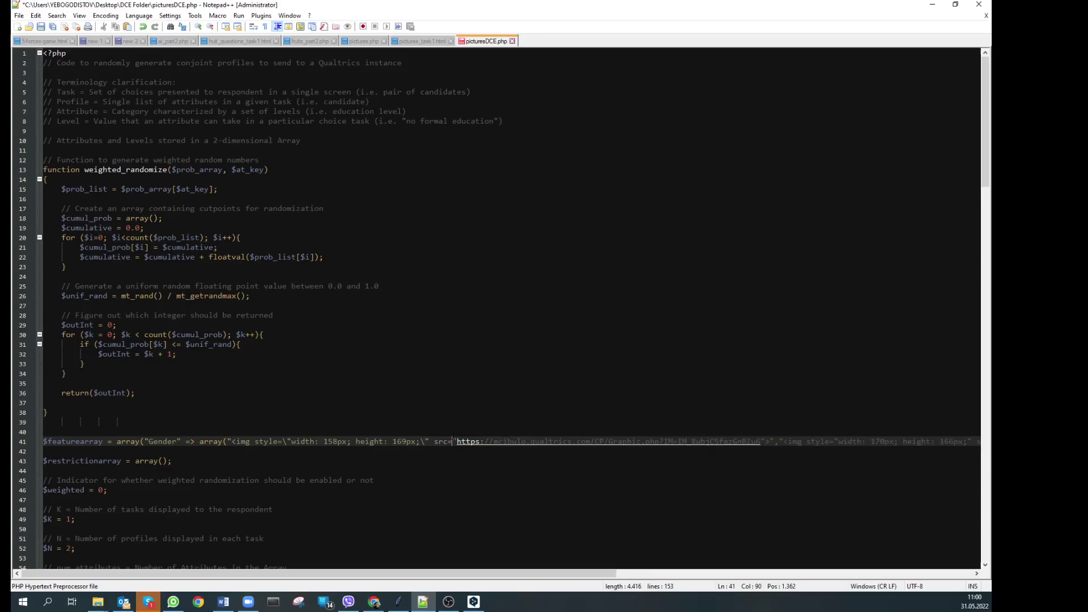
pyautogui.write('\\')
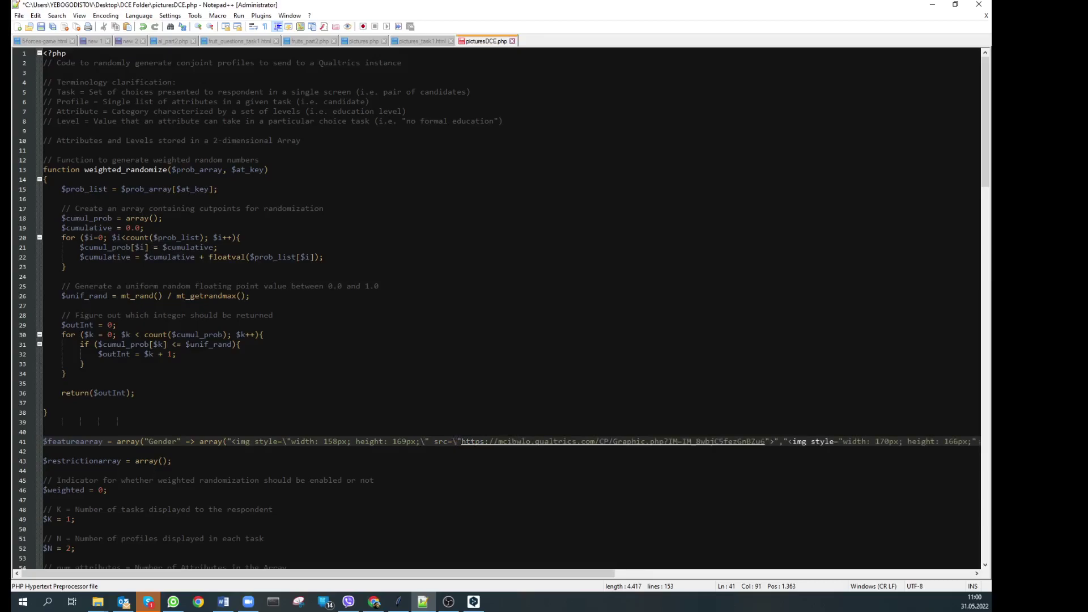
pyautogui.click(764, 441)
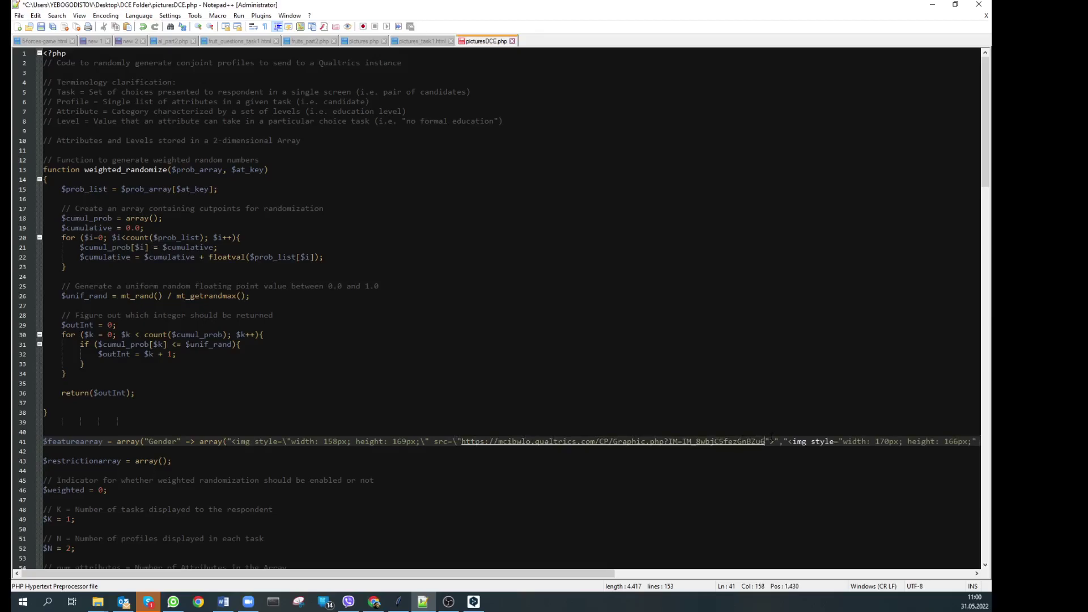
pyautogui.write('\\')
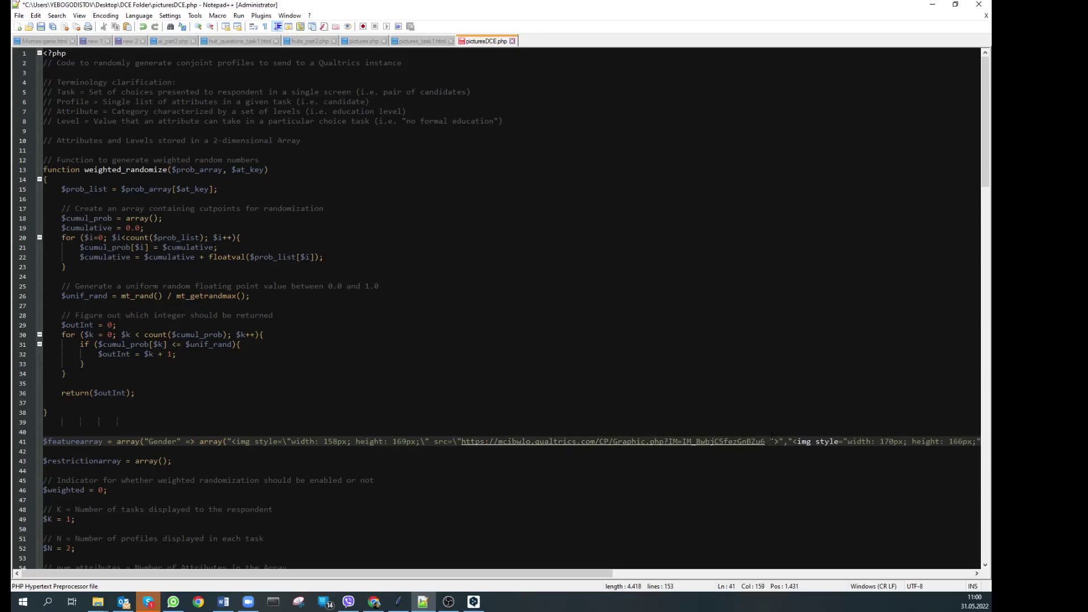
pyautogui.write('\\')
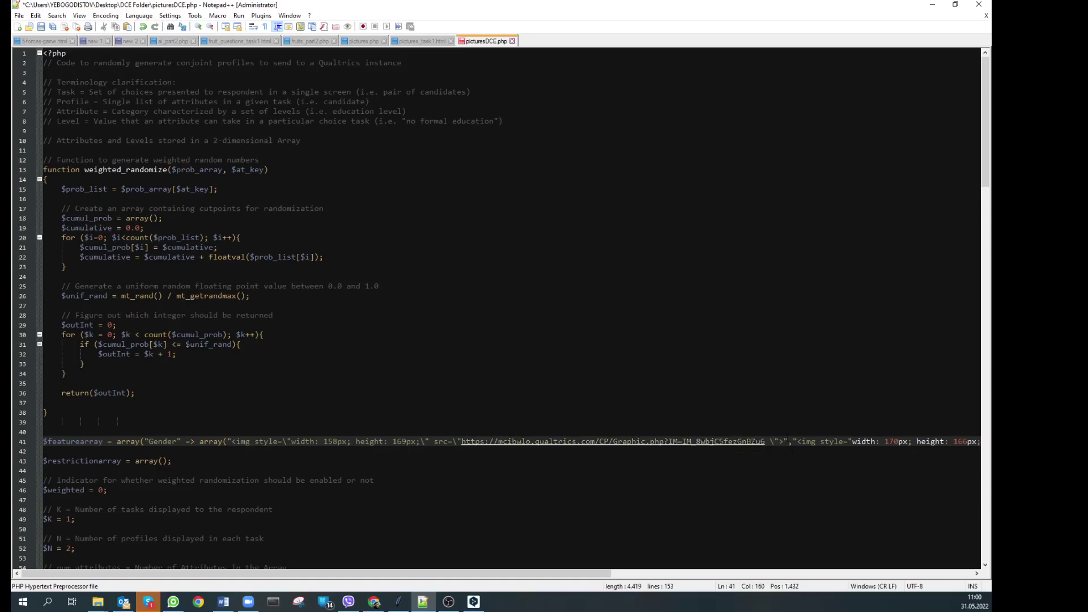
# Escape the style and src quotation marks of the second Gender image on line 41 with backslashes and save picturesDCE.php.
pyautogui.doubleClick(788, 443)
pyautogui.click(787, 442)
pyautogui.write('\\')
pyautogui.moveTo(472, 574); pyautogui.dragTo(653, 590)
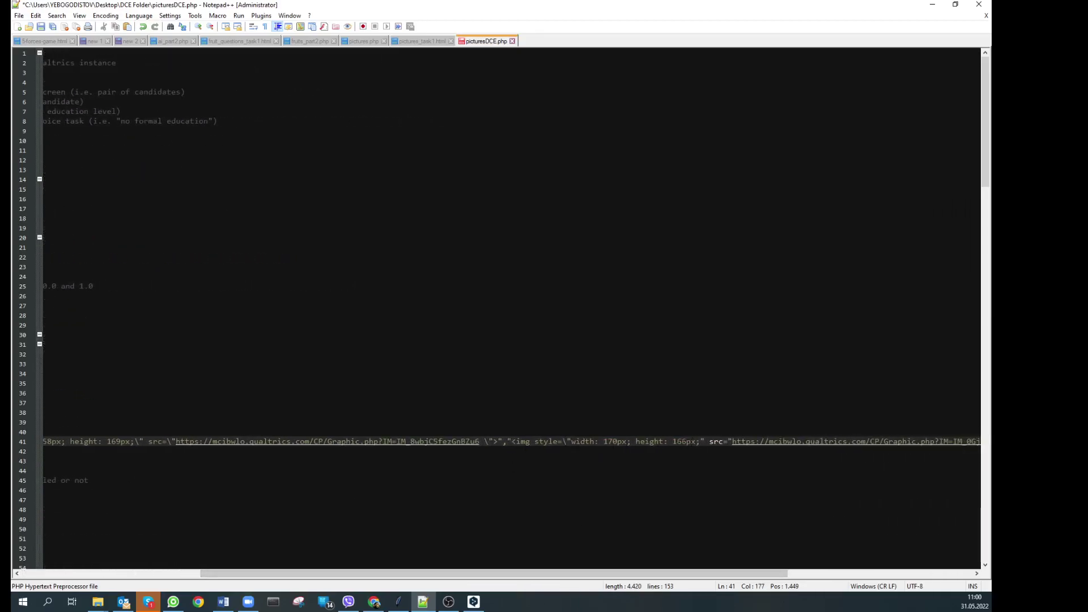
pyautogui.write('\\')
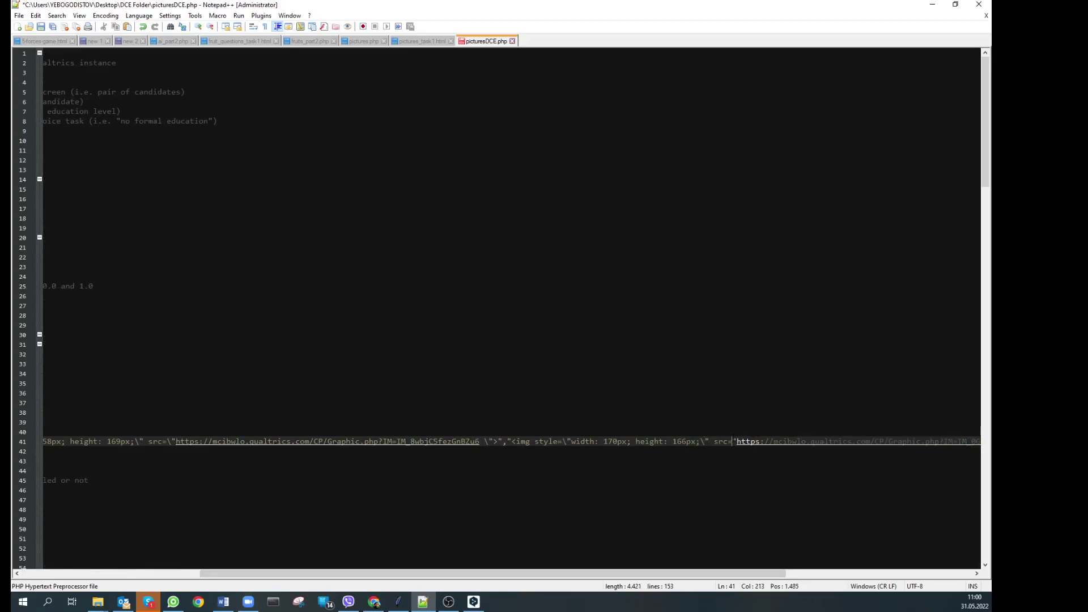
pyautogui.write('\\')
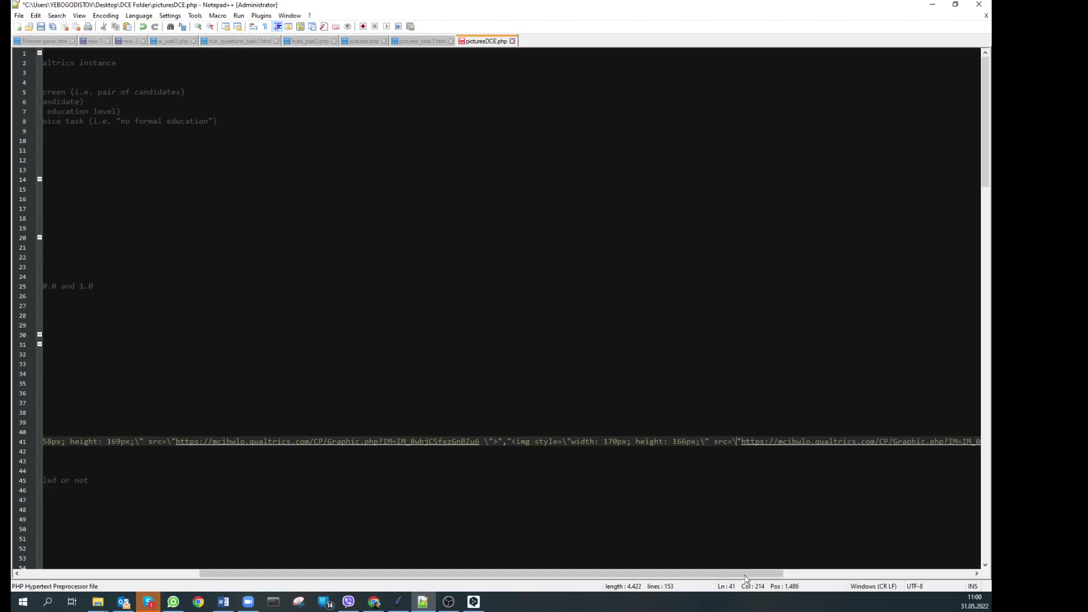
pyautogui.moveTo(746, 573); pyautogui.dragTo(856, 573)
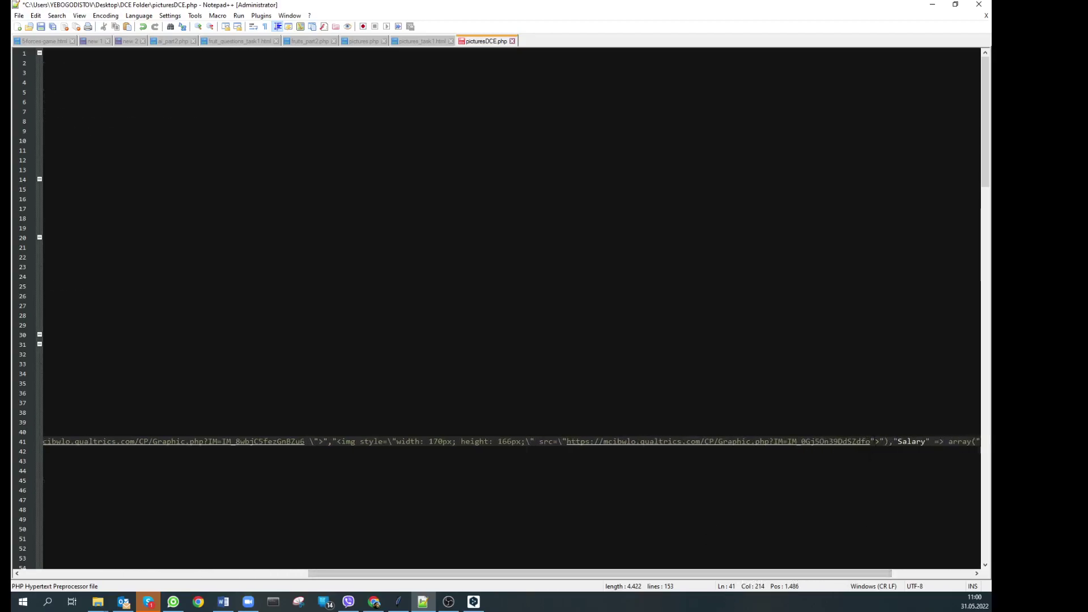
pyautogui.click(872, 441)
pyautogui.write('\\')
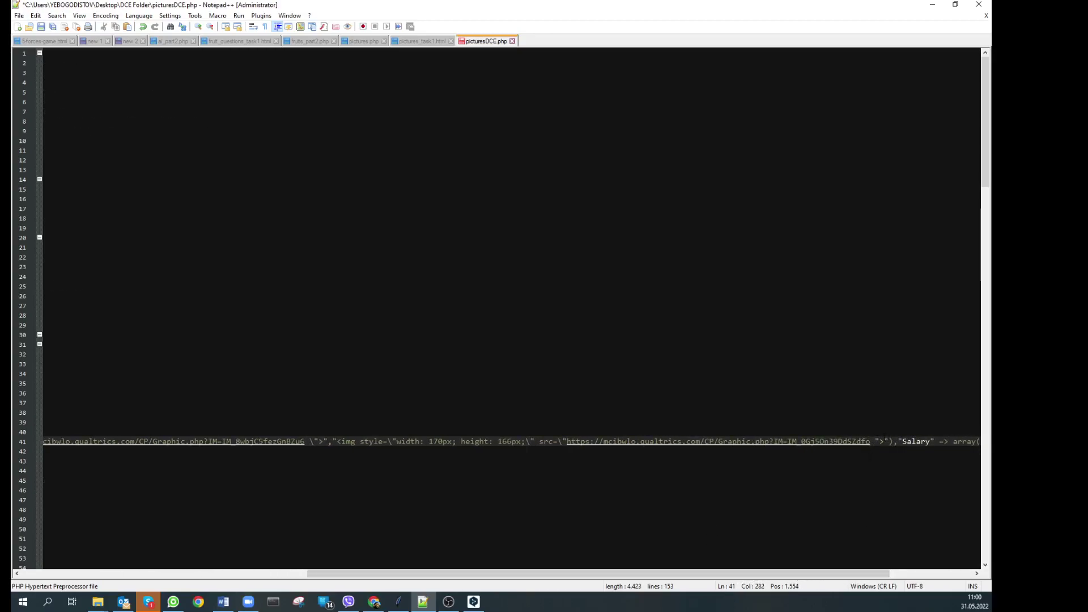
pyautogui.write('\\')
pyautogui.moveTo(856, 573)
pyautogui.mouseDown()
pyautogui.moveTo(802, 569)
pyautogui.moveTo(840, 569)
pyautogui.mouseUp()
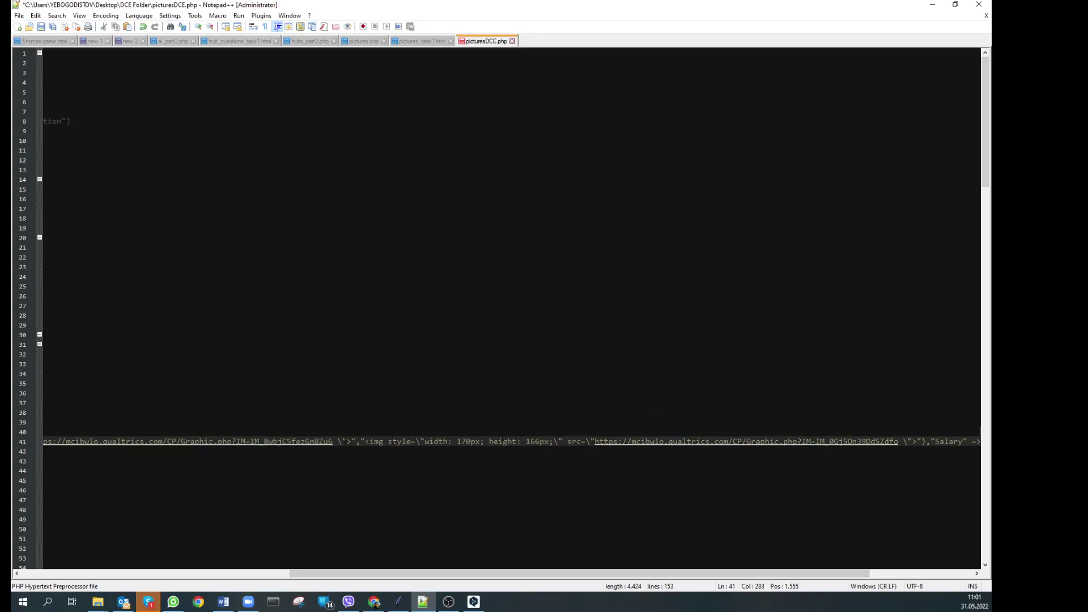
pyautogui.moveTo(761, 576); pyautogui.dragTo(491, 562)
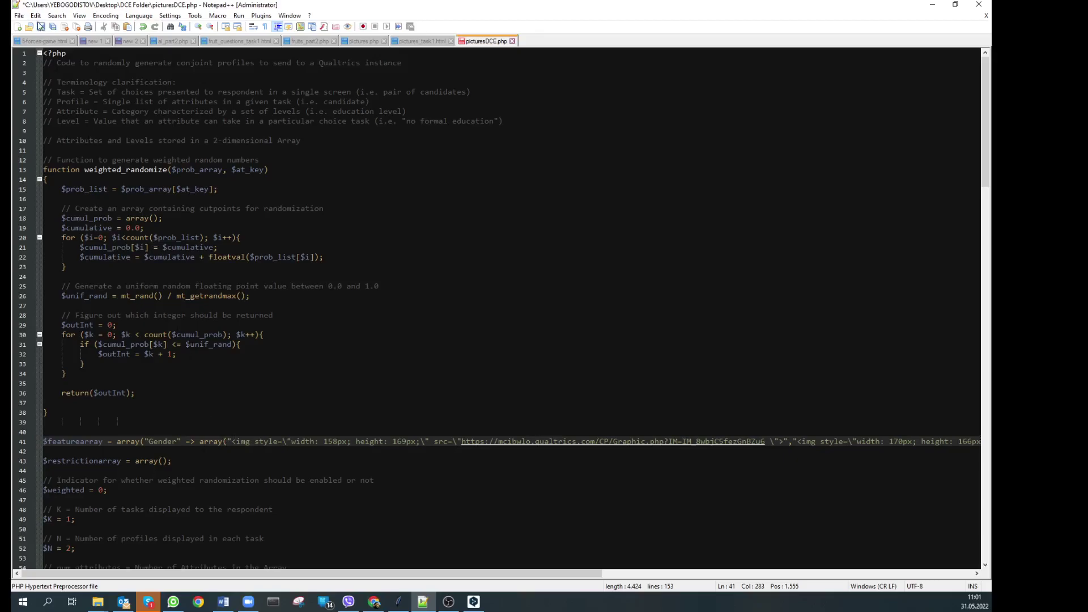
pyautogui.click(41, 27)
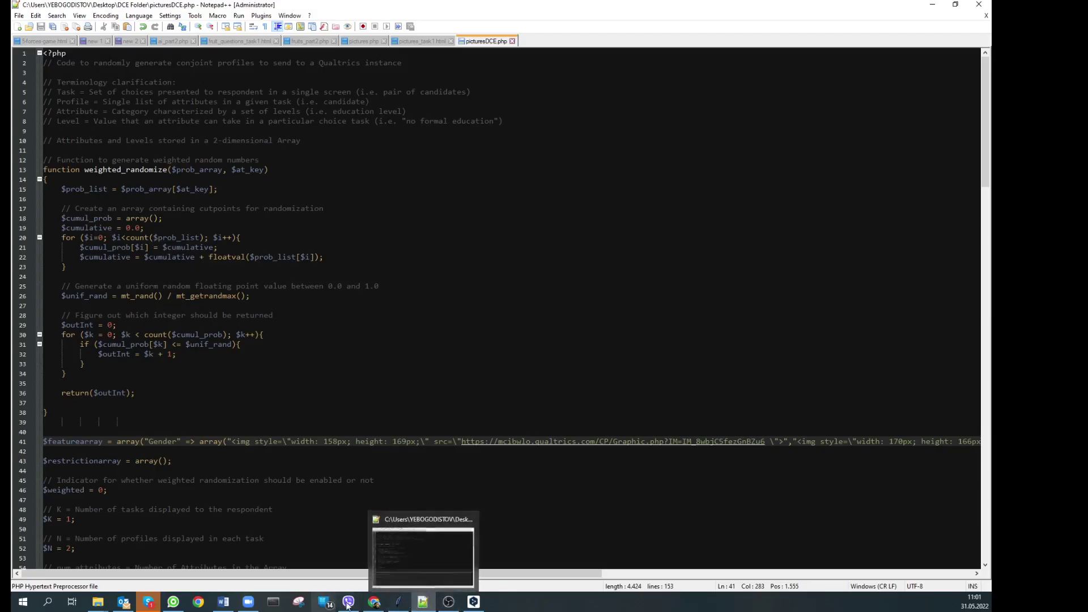
# Switch to net2ftp in Chrome and upload the edited picturesDCE.php from the DCE Folder to /tango.kl.com.ua/mci.
pyautogui.click(374, 601)
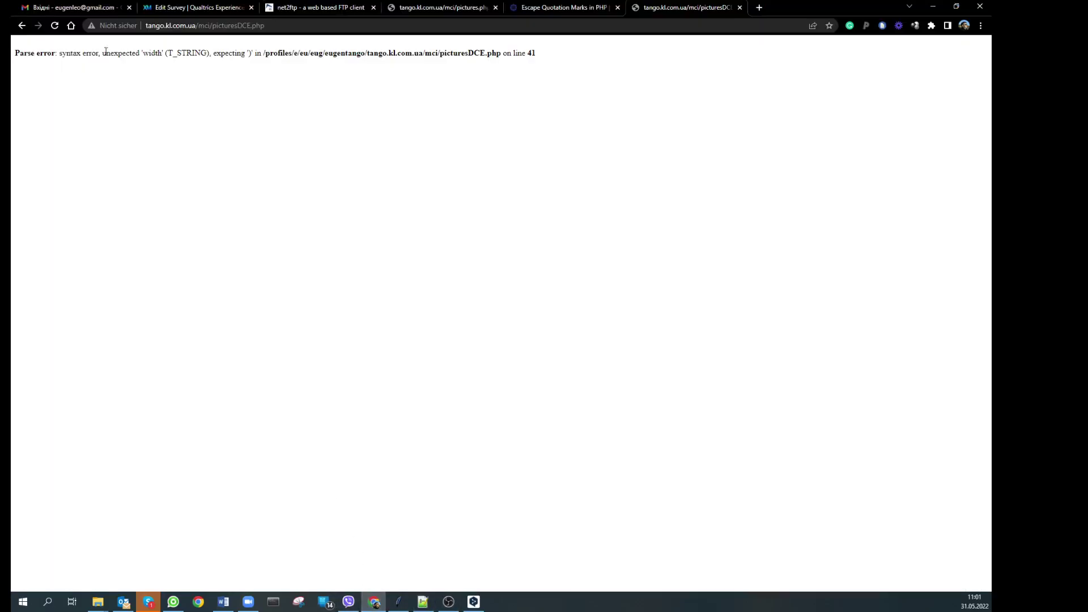
pyautogui.click(312, 8)
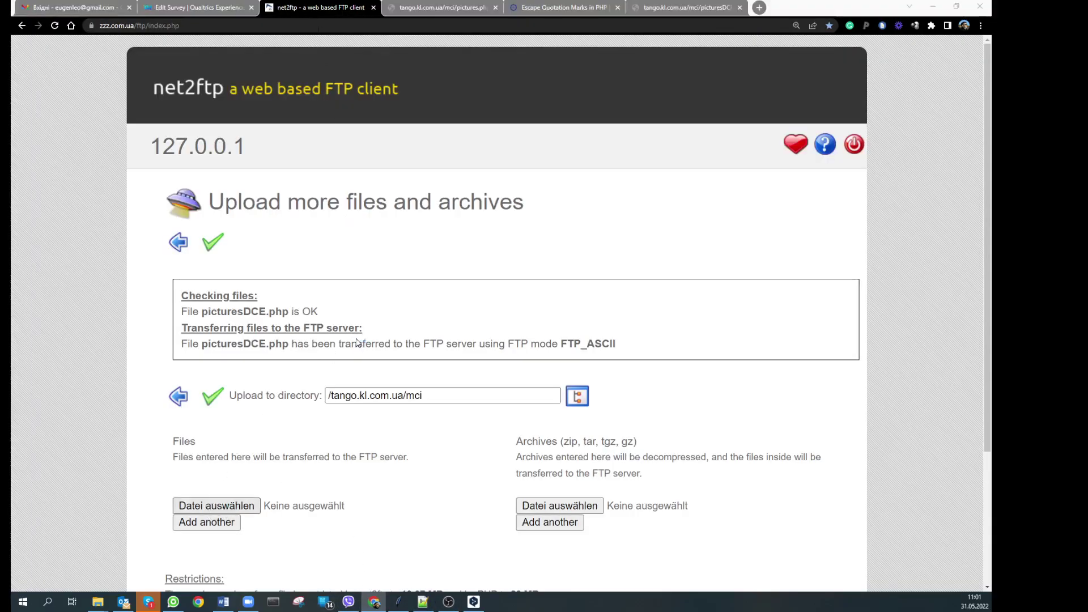
pyautogui.hotkey('ctrl', 'o')
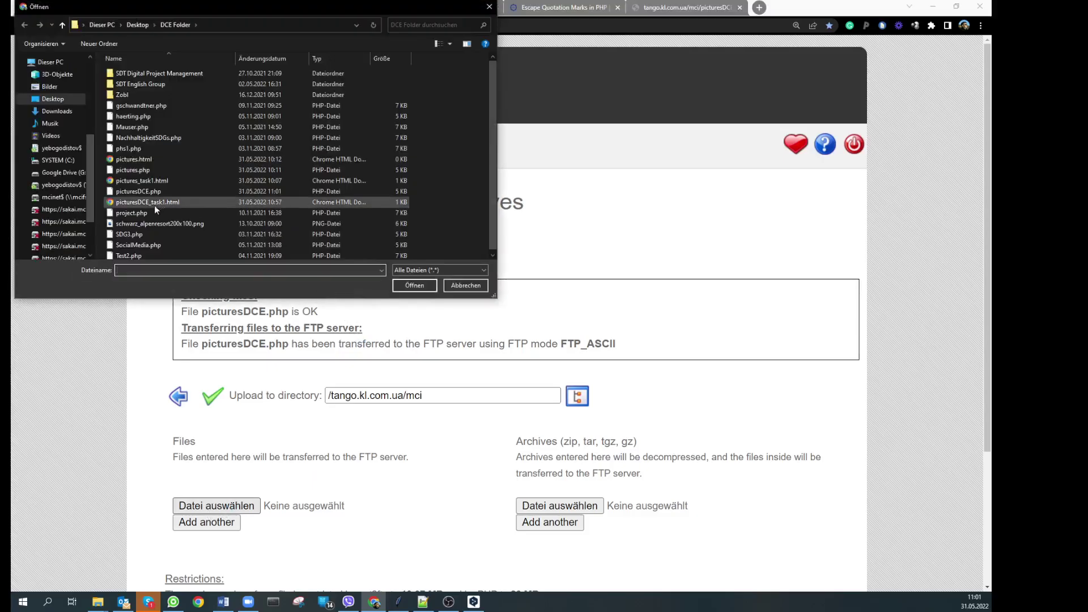
pyautogui.click(137, 192)
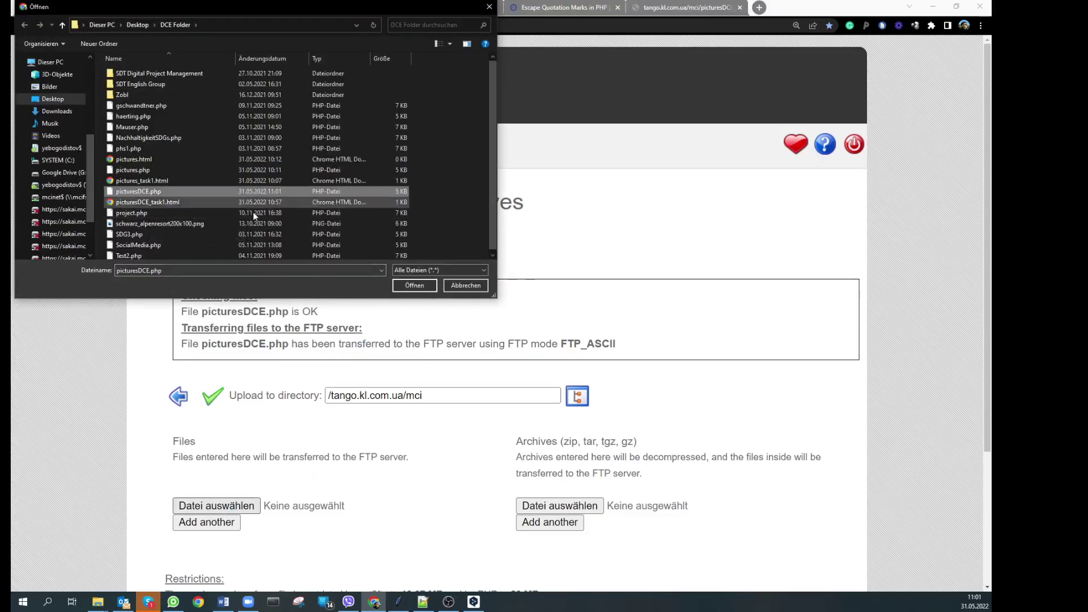
pyautogui.click(414, 285)
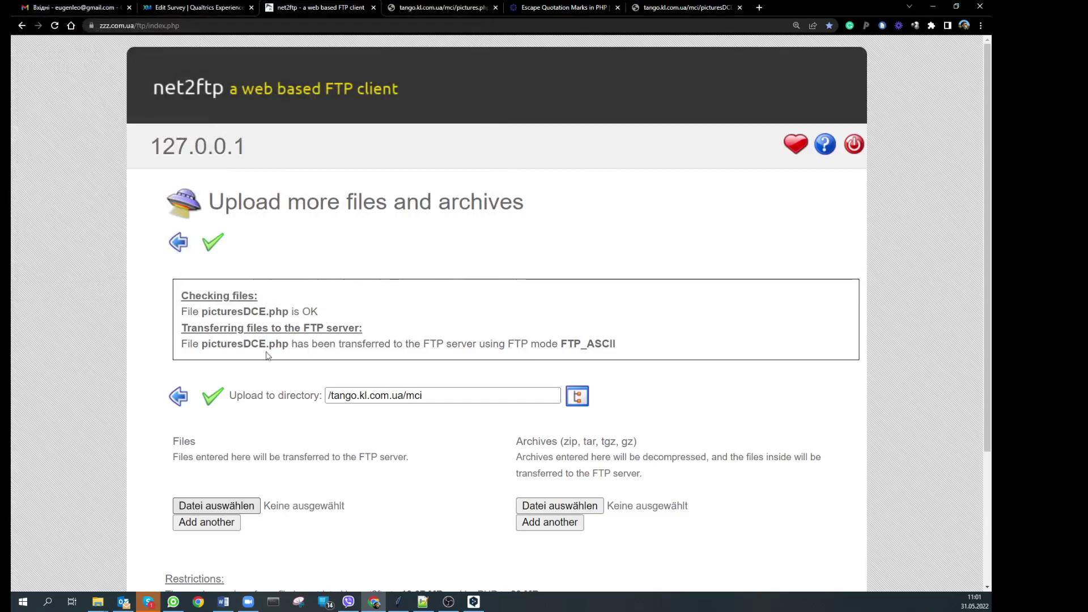
pyautogui.click(213, 241)
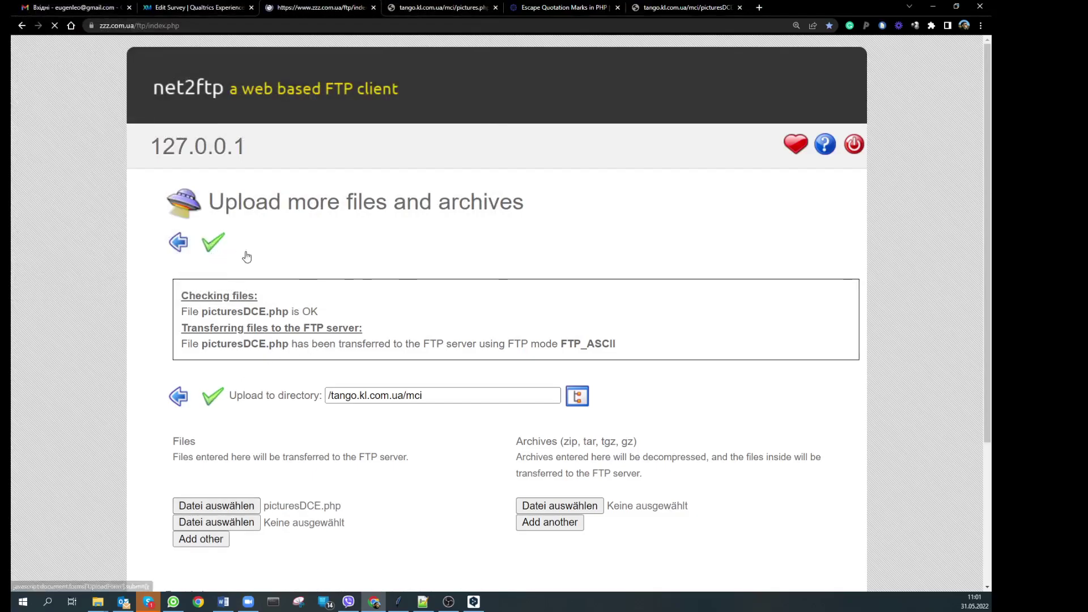
# Reload the hosted picturesDCE.php page and check its output for the Gender attribute.
pyautogui.click(679, 8)
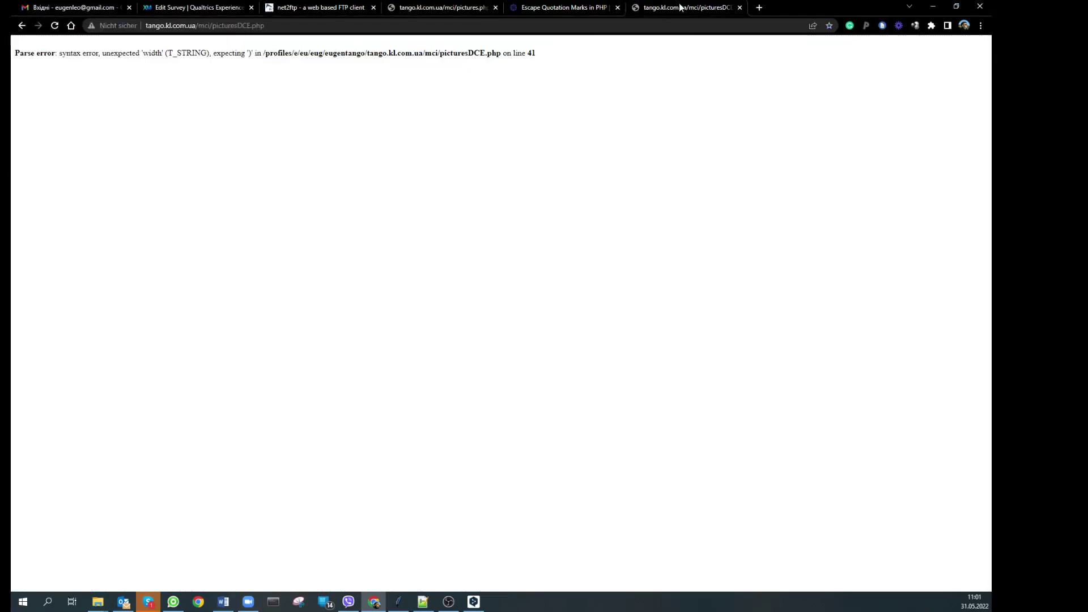
pyautogui.click(54, 26)
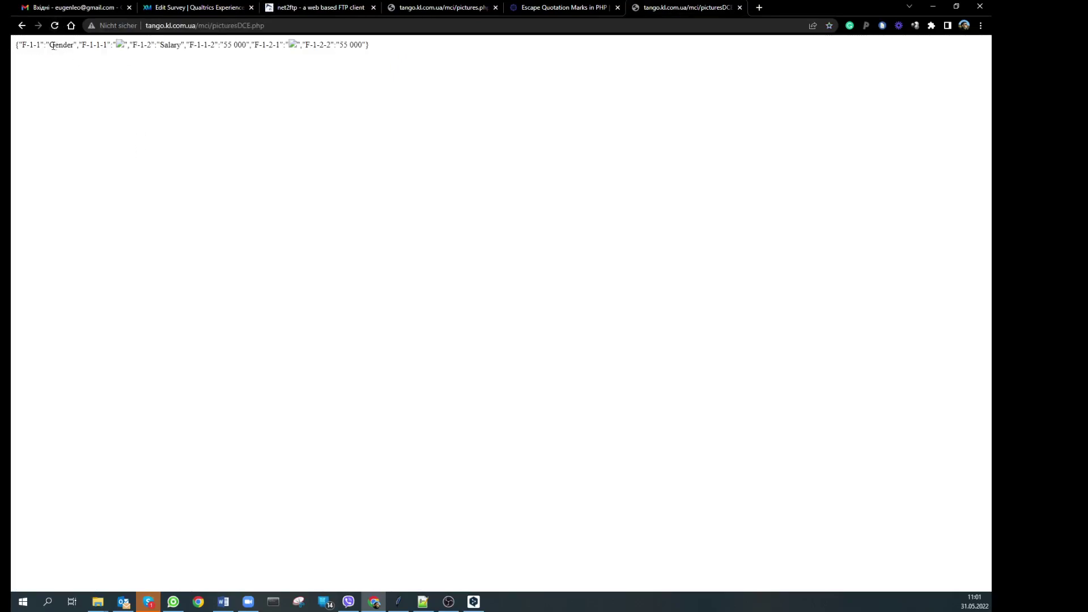
pyautogui.moveTo(53, 46); pyautogui.dragTo(77, 48)
# Delete both the man and woman images from the Q26 question text in the Qualtrics survey.
pyautogui.click(219, 9)
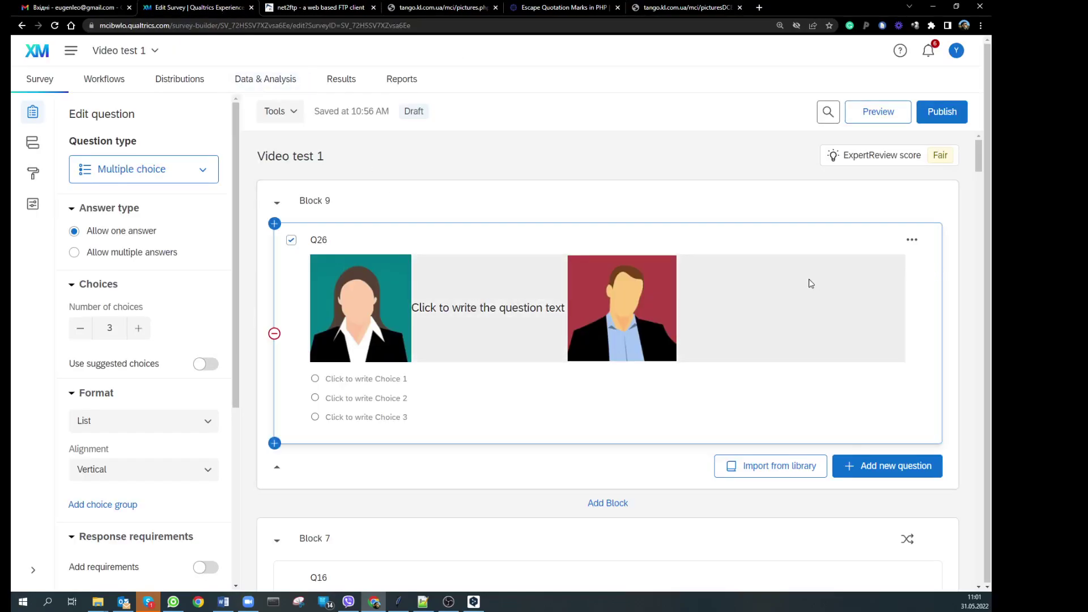
pyautogui.click(642, 300)
pyautogui.click(776, 325)
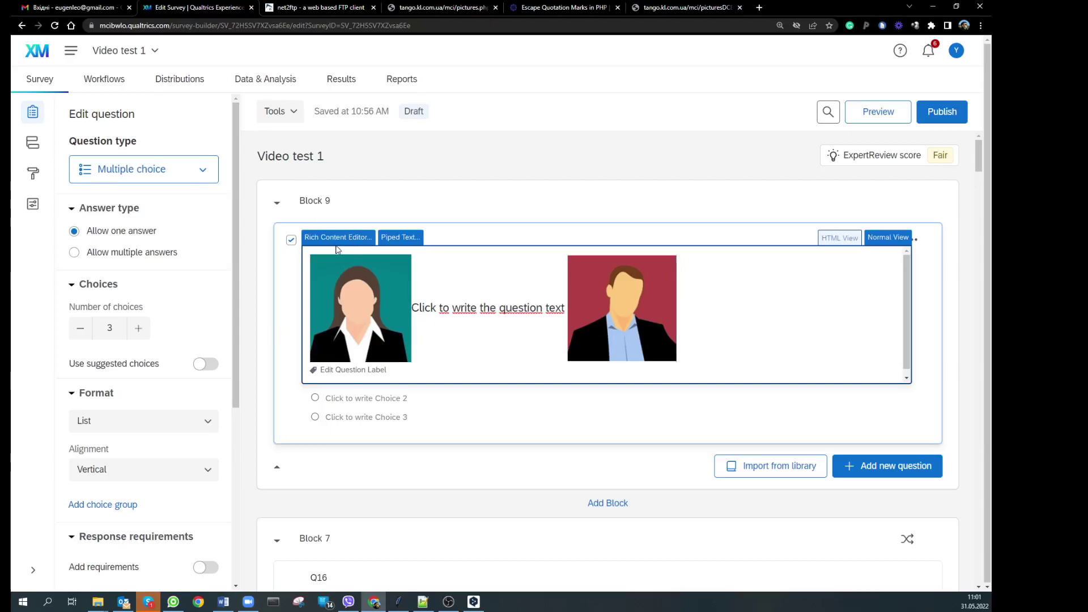
pyautogui.click(309, 227)
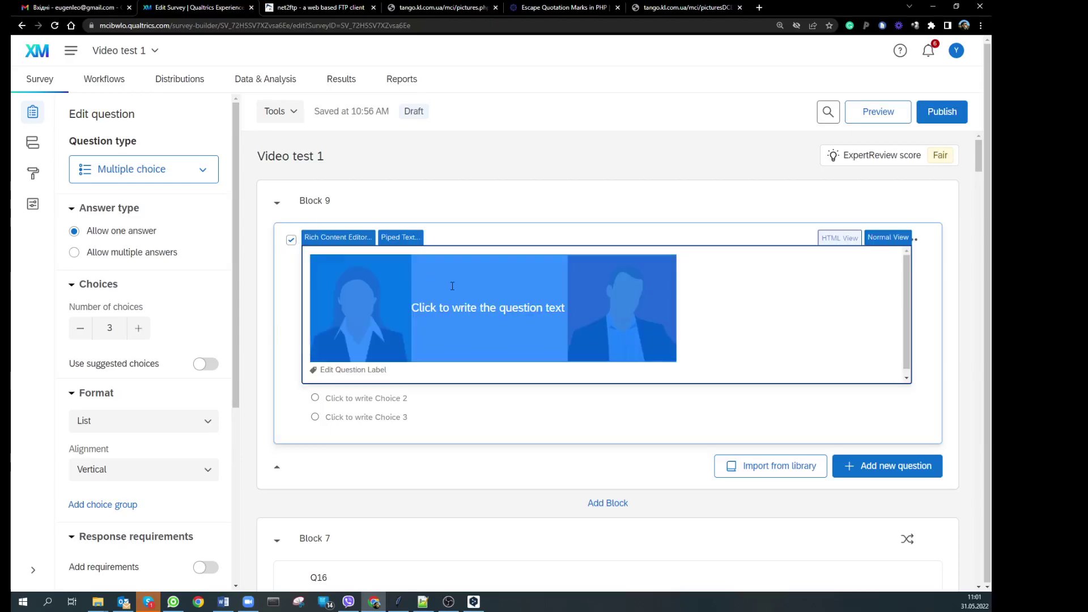
pyautogui.click(316, 237)
pyautogui.click(584, 351)
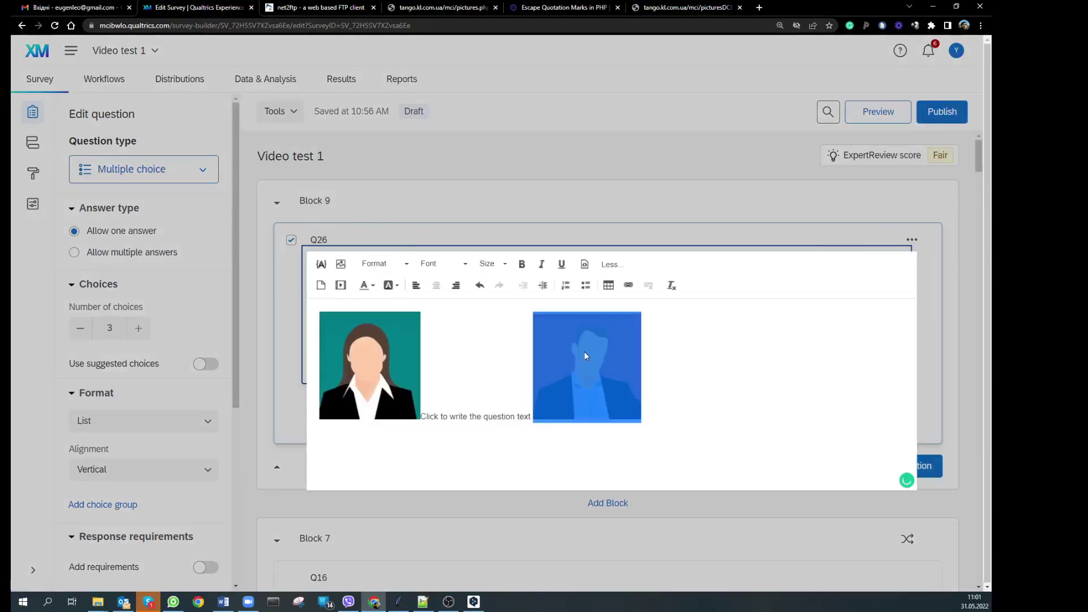
pyautogui.press('Delete')
pyautogui.click(363, 347)
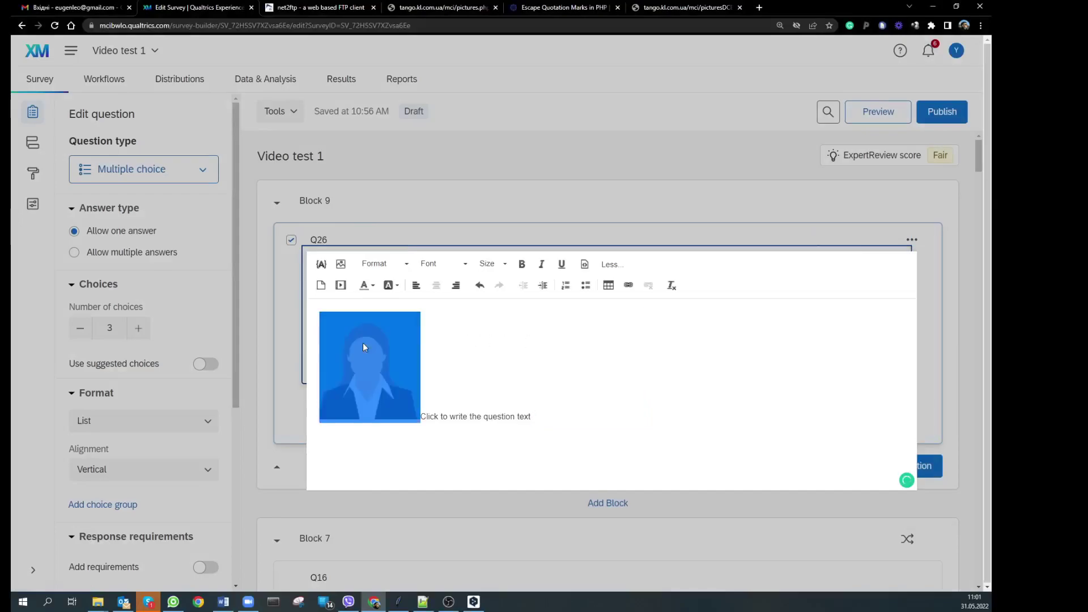
pyautogui.press('Delete')
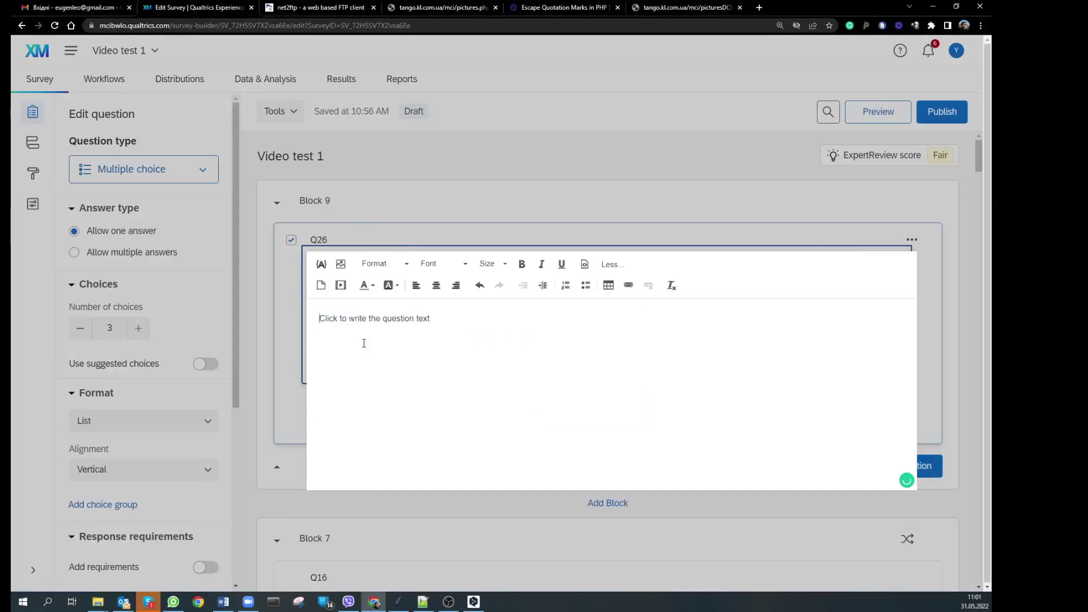
pyautogui.click(938, 319)
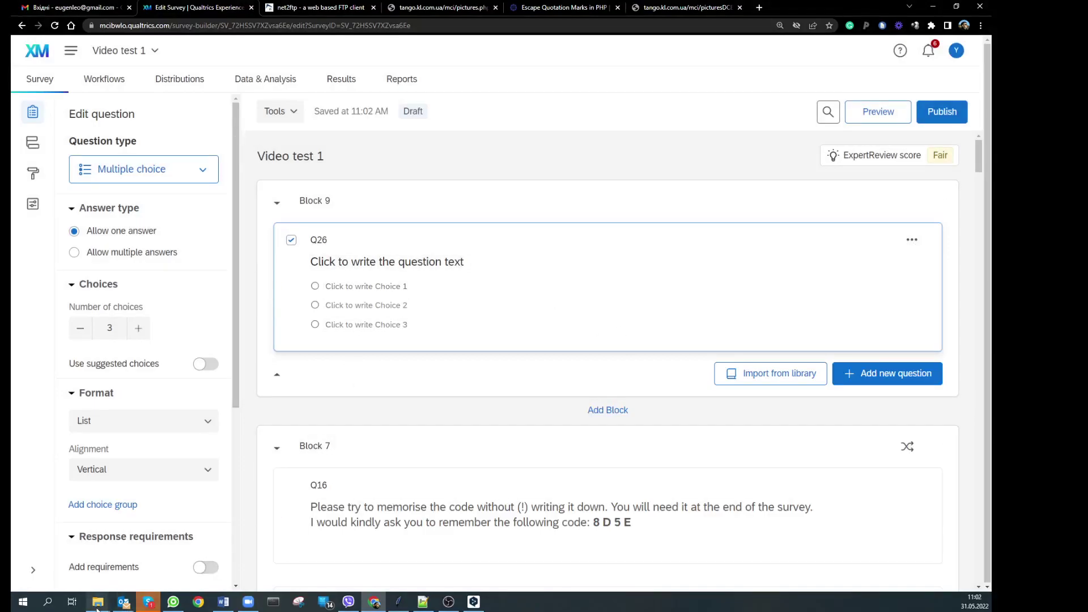
# Open picturesDCE_task1.html from the DCE Folder in Notepad++ and copy its entire HTML code.
pyautogui.moveTo(99, 601)
pyautogui.click(108, 576)
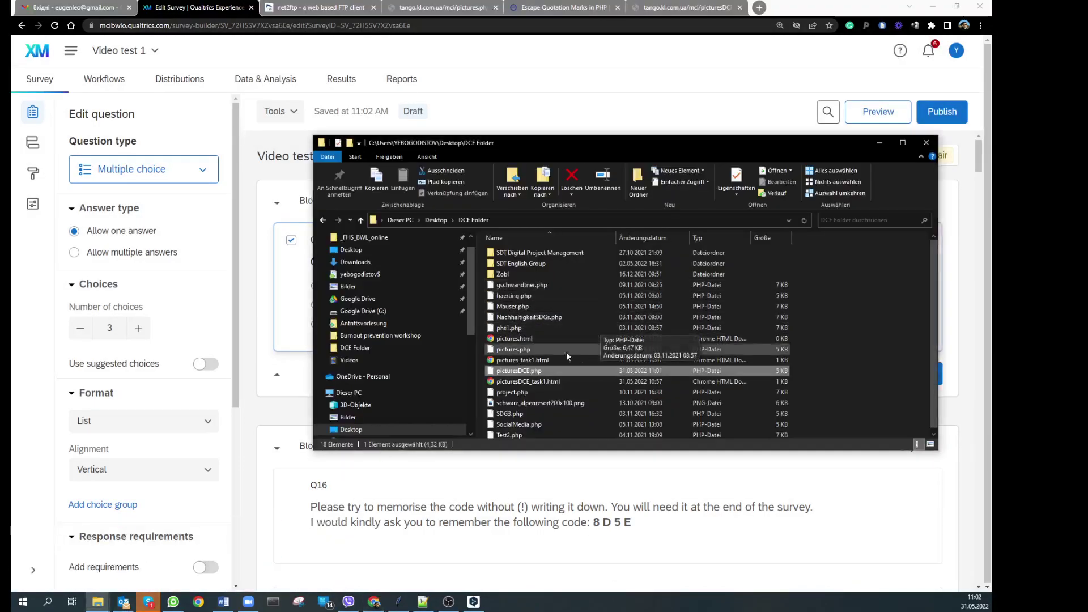
pyautogui.click(526, 380)
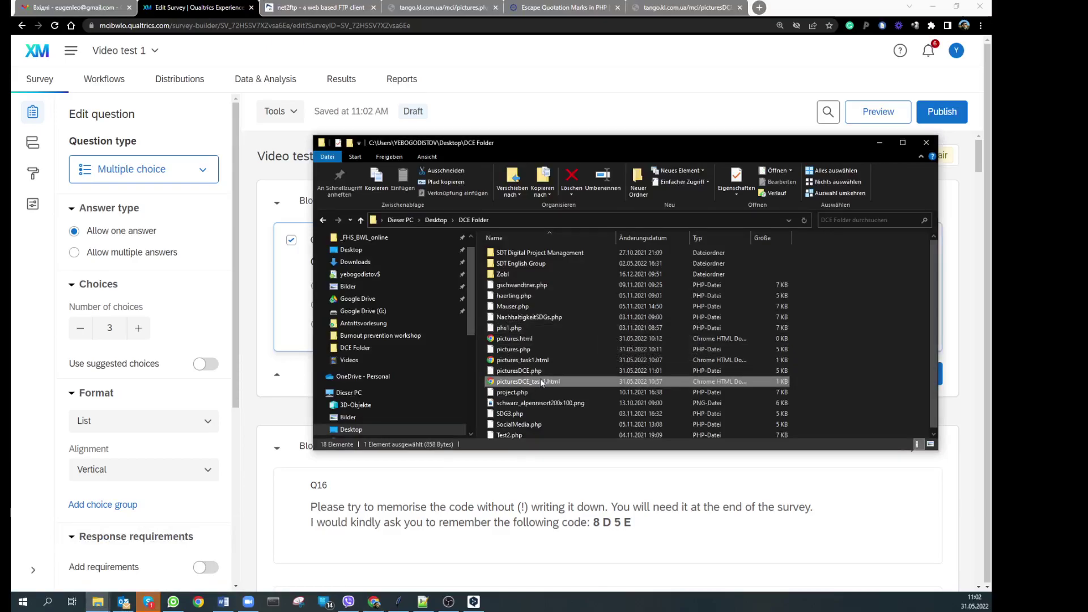
pyautogui.rightClick(541, 382)
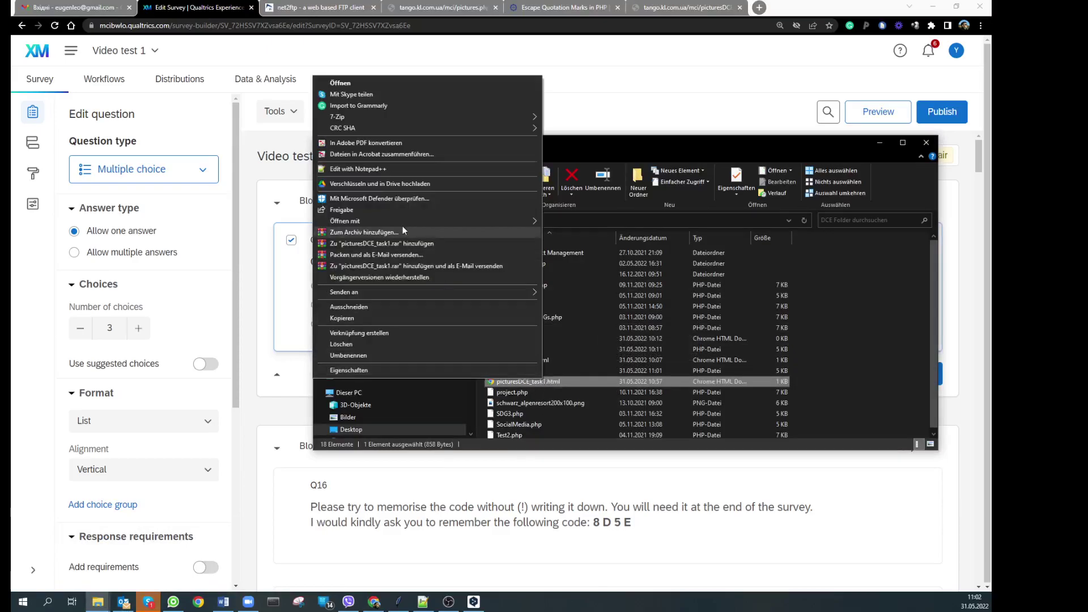
pyautogui.click(387, 169)
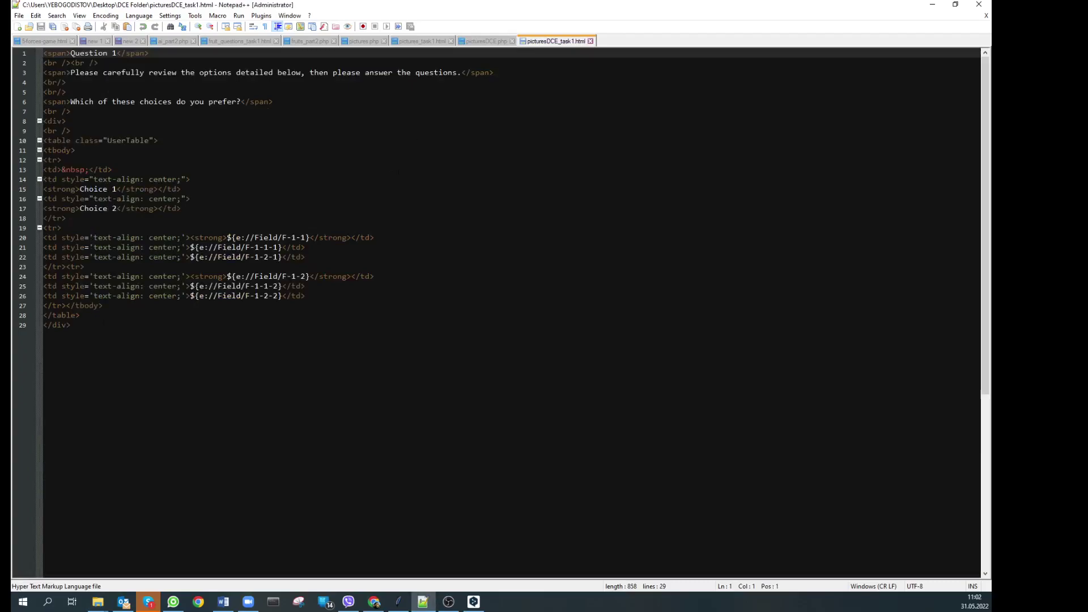
pyautogui.moveTo(170, 340); pyautogui.dragTo(31, 45)
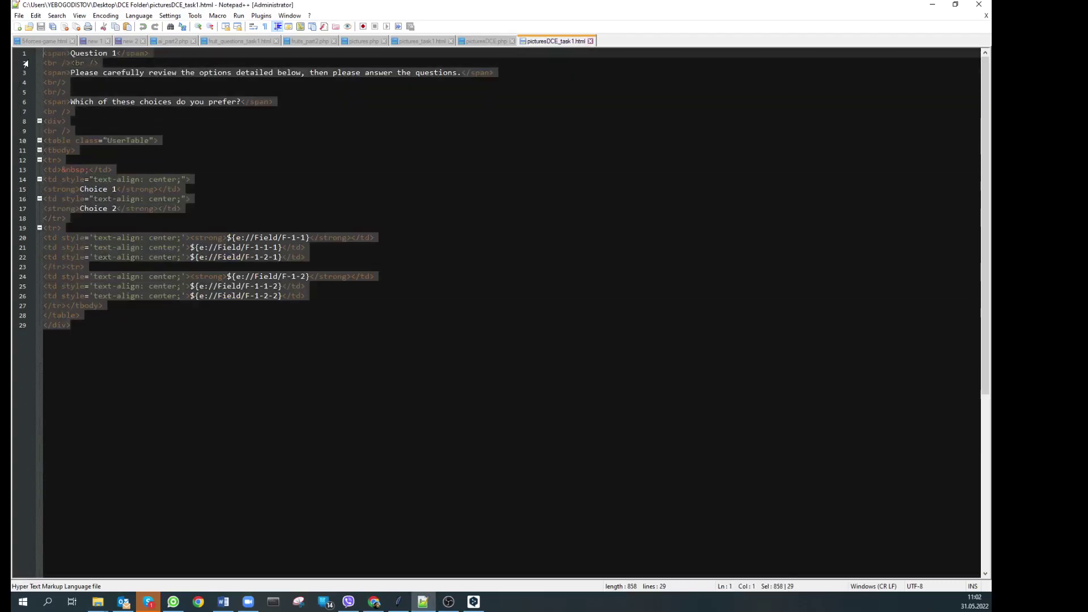
# Return to Qualtrics and replace the HTML source of the Q26 question text with the copied picturesDCE_task1.html code.
pyautogui.click(930, 5)
pyautogui.click(295, 321)
pyautogui.click(384, 266)
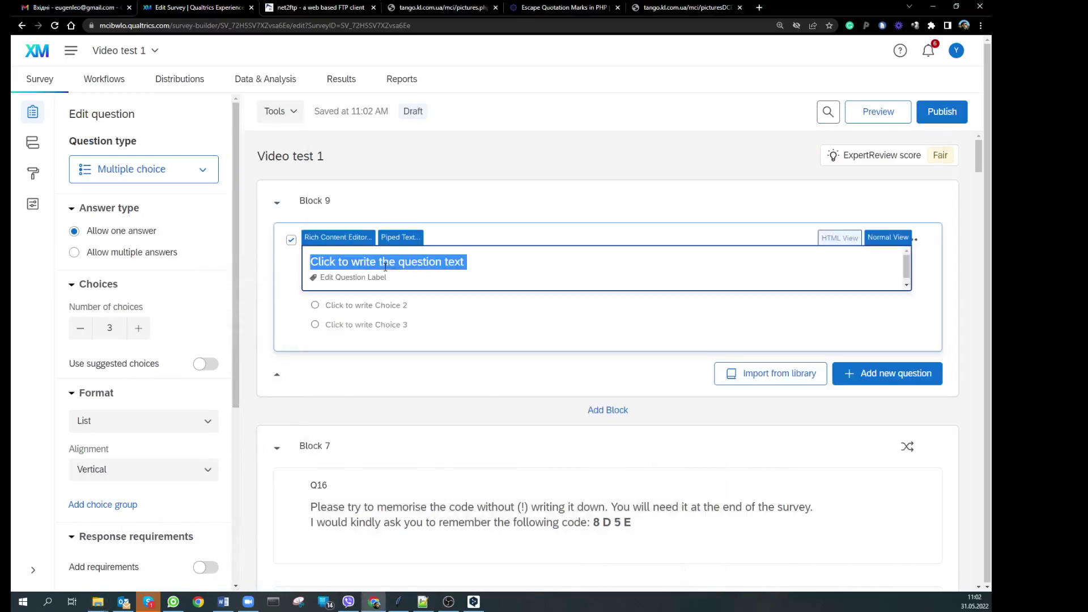
pyautogui.click(327, 238)
pyautogui.click(612, 264)
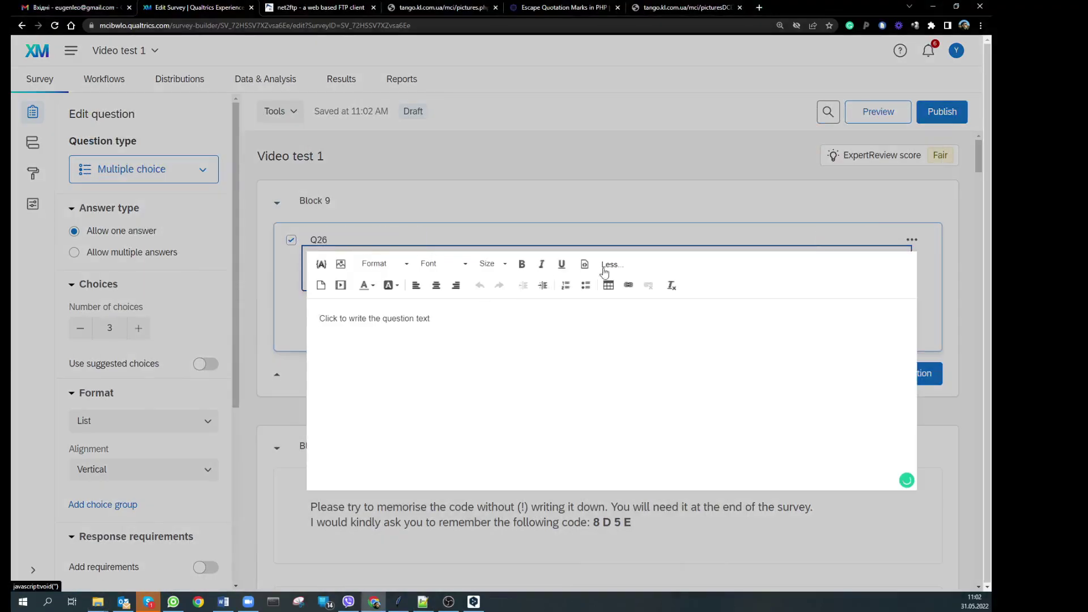
pyautogui.click(584, 264)
pyautogui.moveTo(541, 309); pyautogui.dragTo(287, 311)
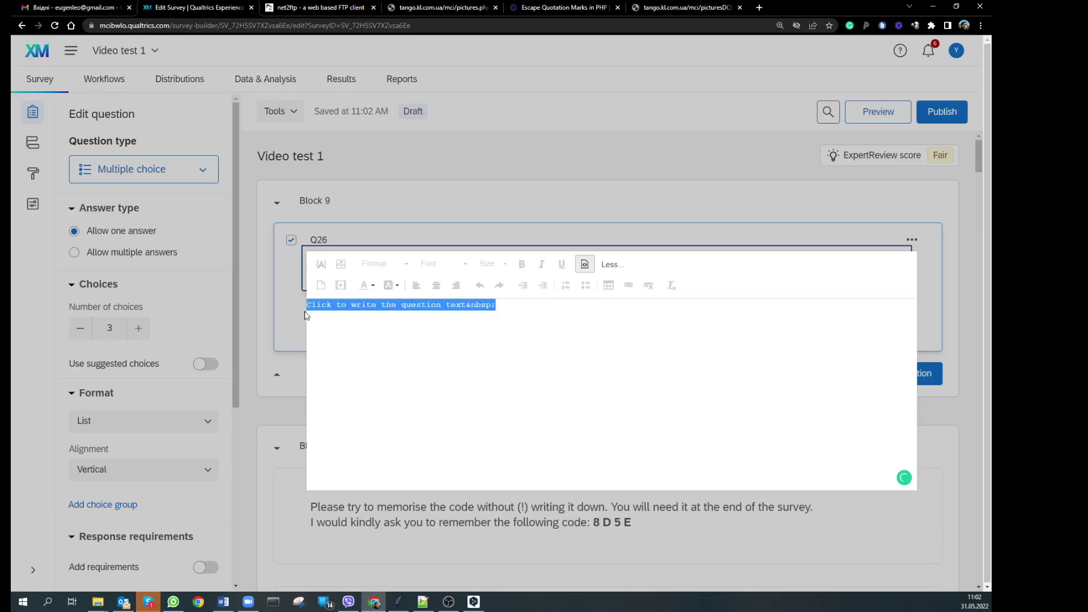
pyautogui.hotkey('ctrl', 'v')
pyautogui.click(940, 292)
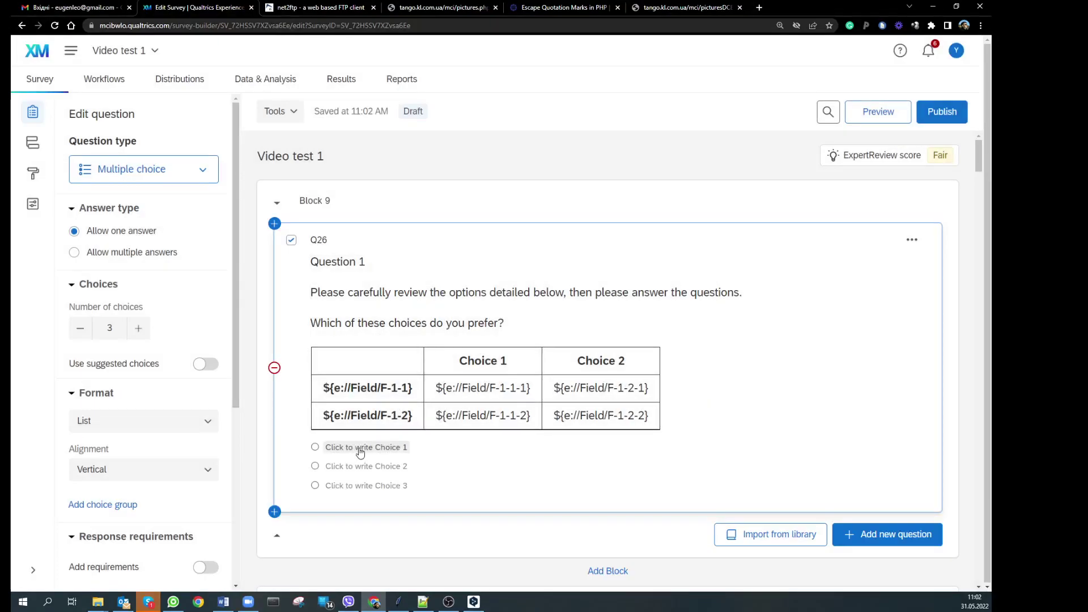
# Label Q26's first two answers Choice 1 and Choice 2, and reduce the number of choices to 2.
pyautogui.click(361, 451)
pyautogui.write('Choice')
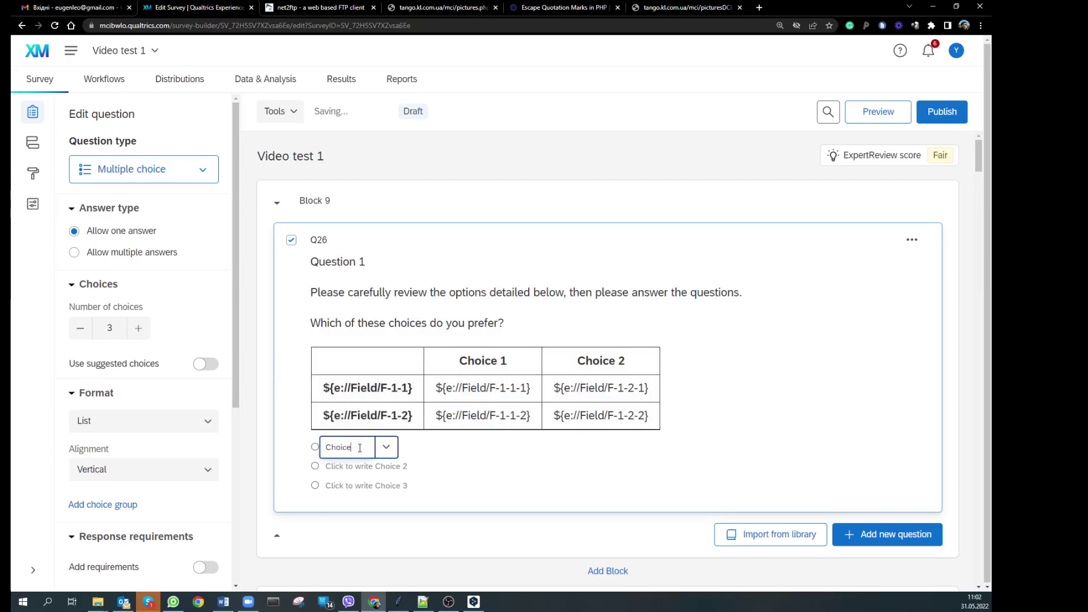
pyautogui.write(' 1')
pyautogui.click(350, 466)
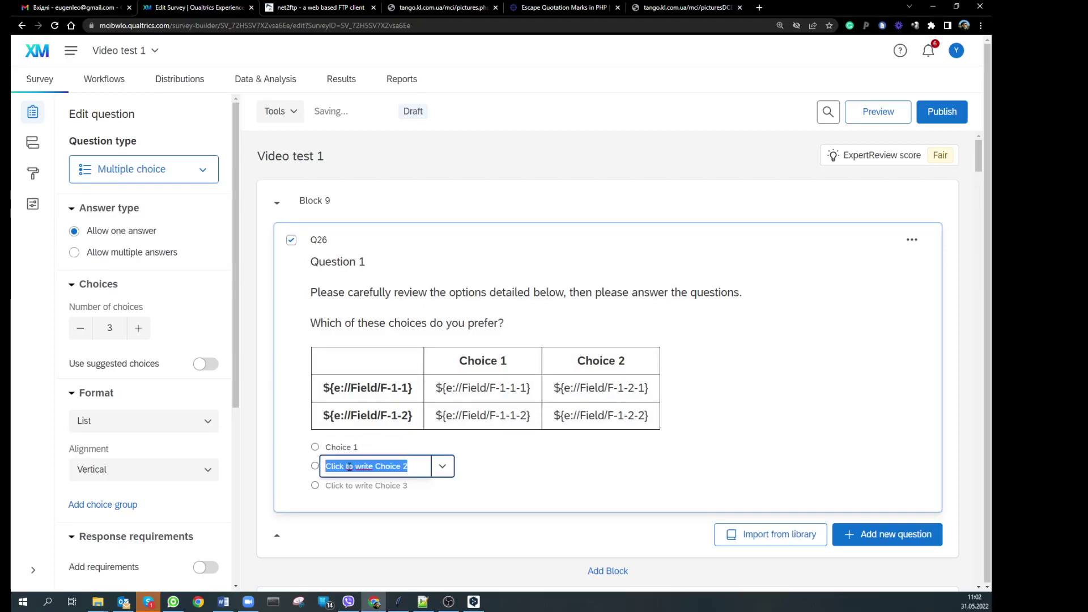
pyautogui.write('Choice 2')
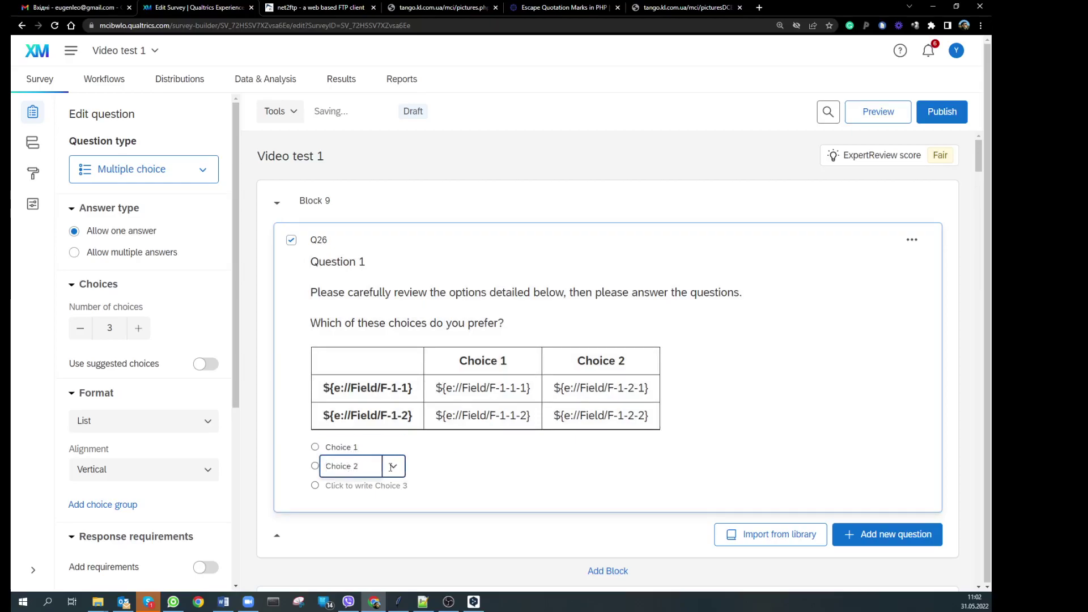
pyautogui.click(414, 476)
pyautogui.click(83, 330)
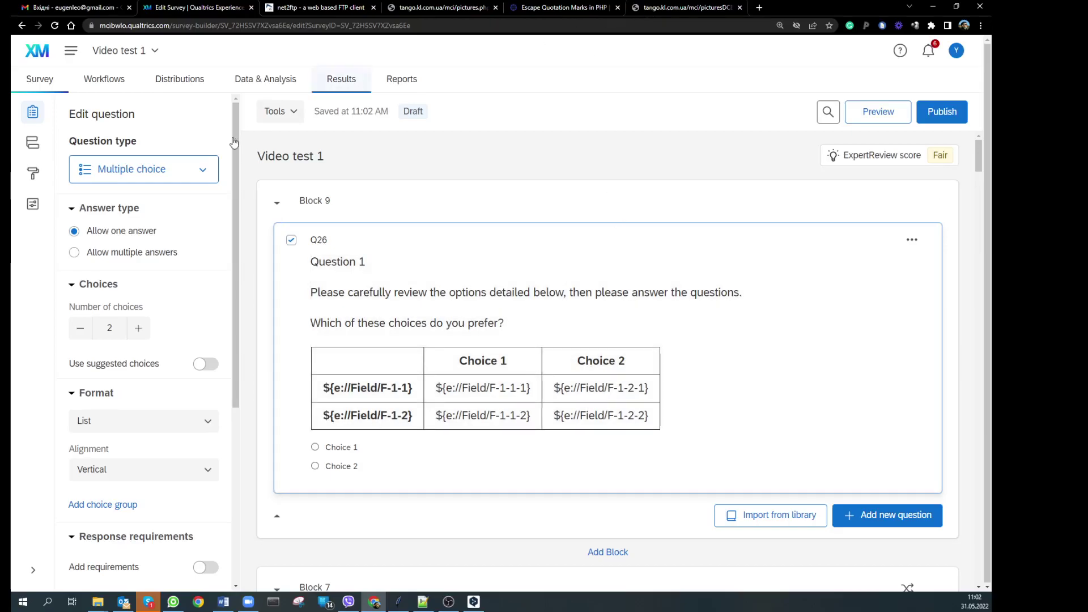
pyautogui.click(31, 144)
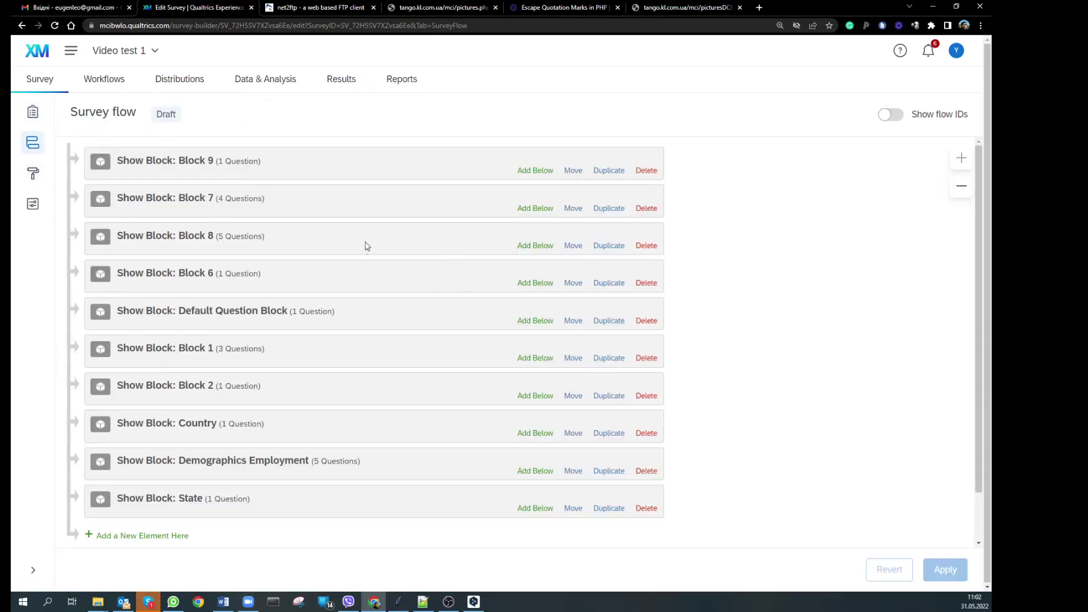
pyautogui.click(535, 171)
pyautogui.click(452, 225)
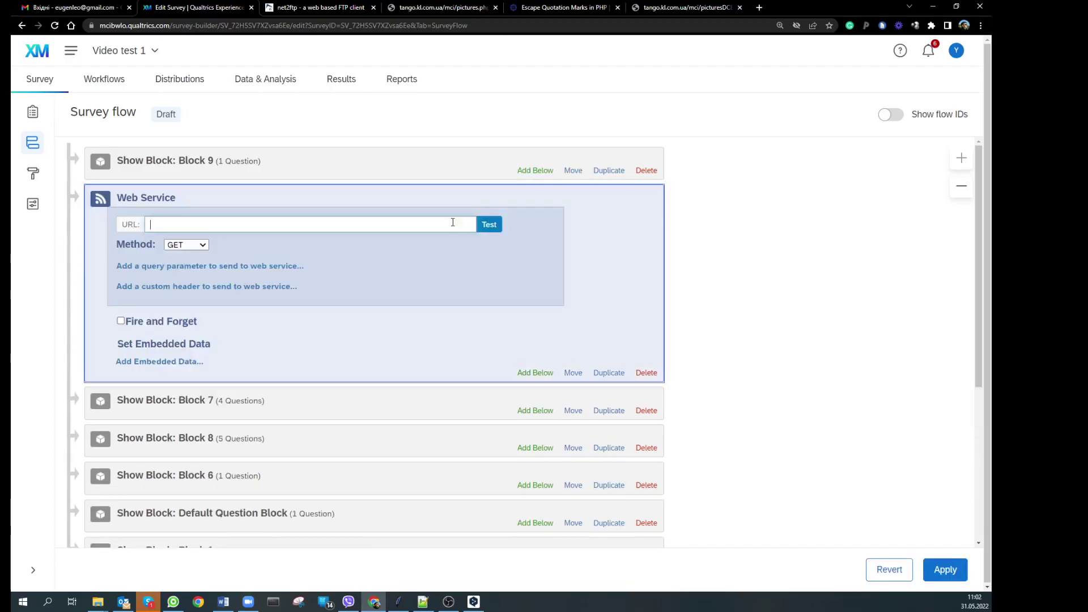
pyautogui.click(680, 7)
pyautogui.hotkey('ctrl', 'c')
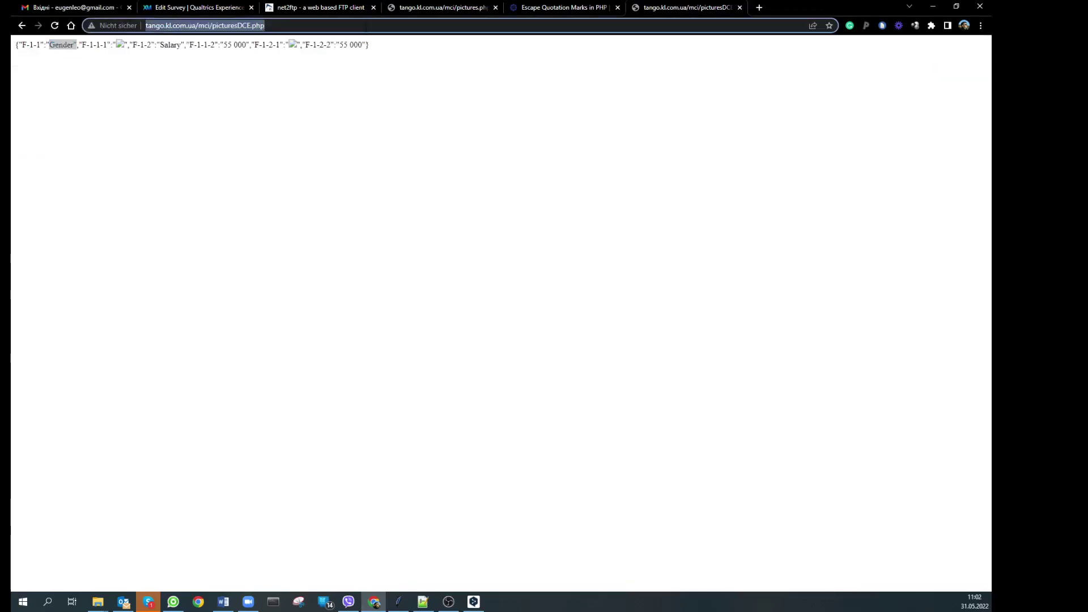
pyautogui.click(176, 7)
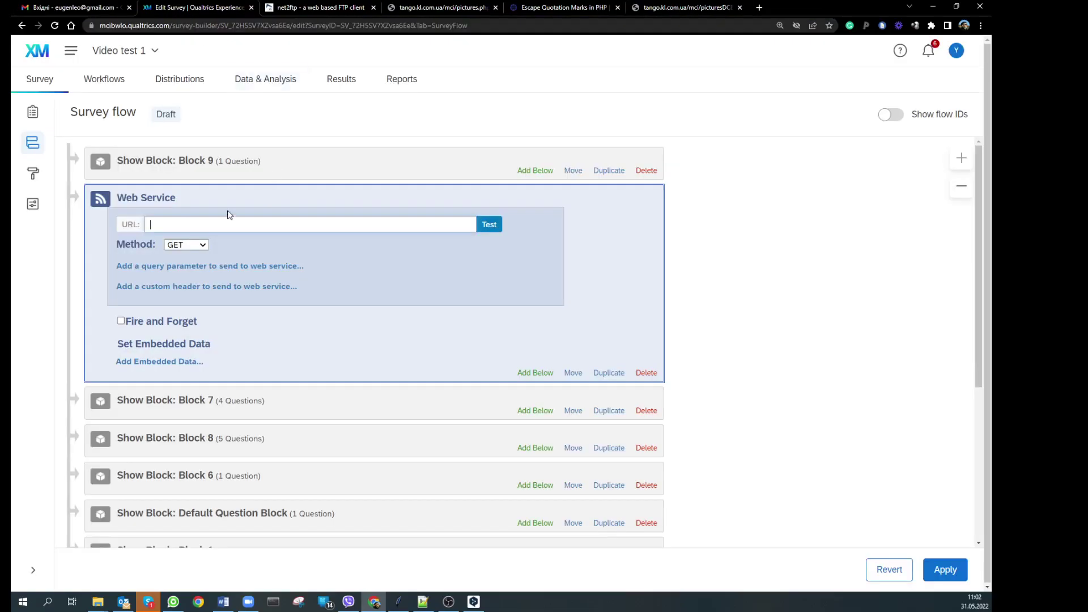
pyautogui.click(227, 223)
pyautogui.hotkey('ctrl', 'v')
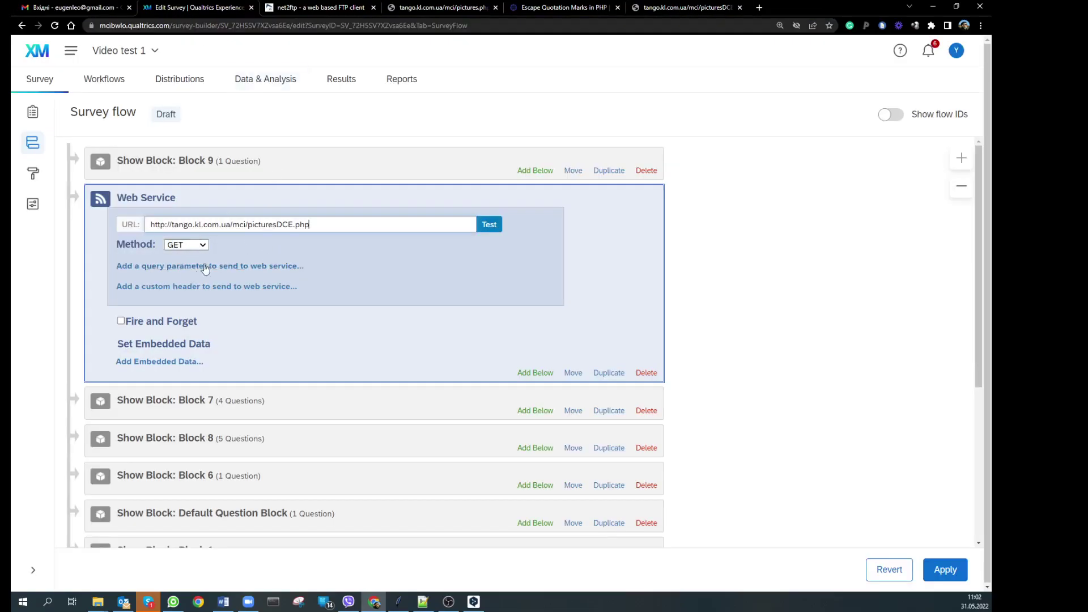
# Test the web service and add all of its returned fields as embedded data.
pyautogui.click(488, 225)
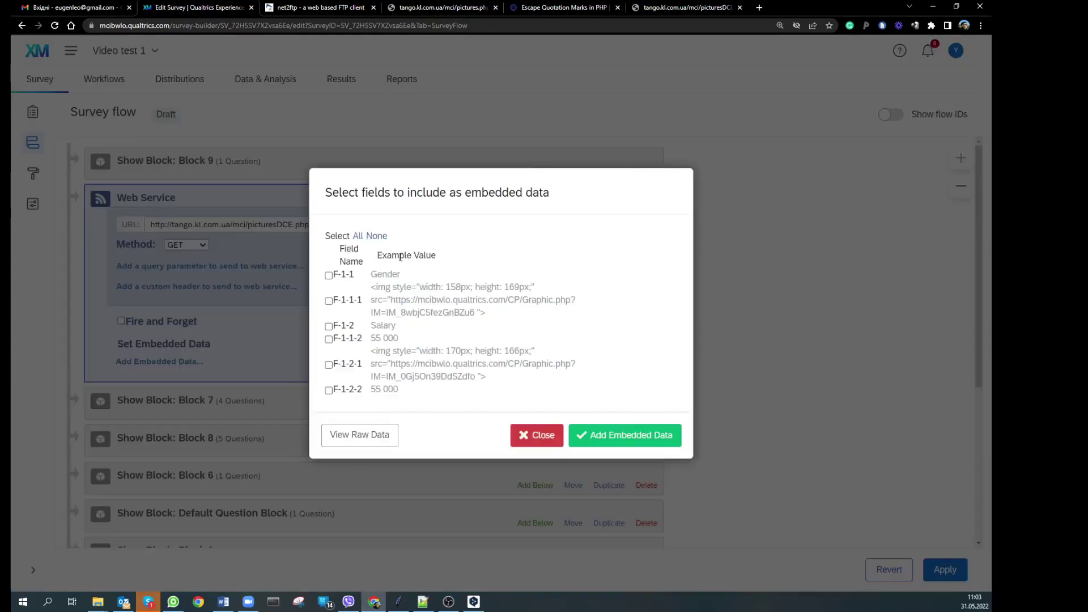
pyautogui.click(358, 236)
pyautogui.click(625, 445)
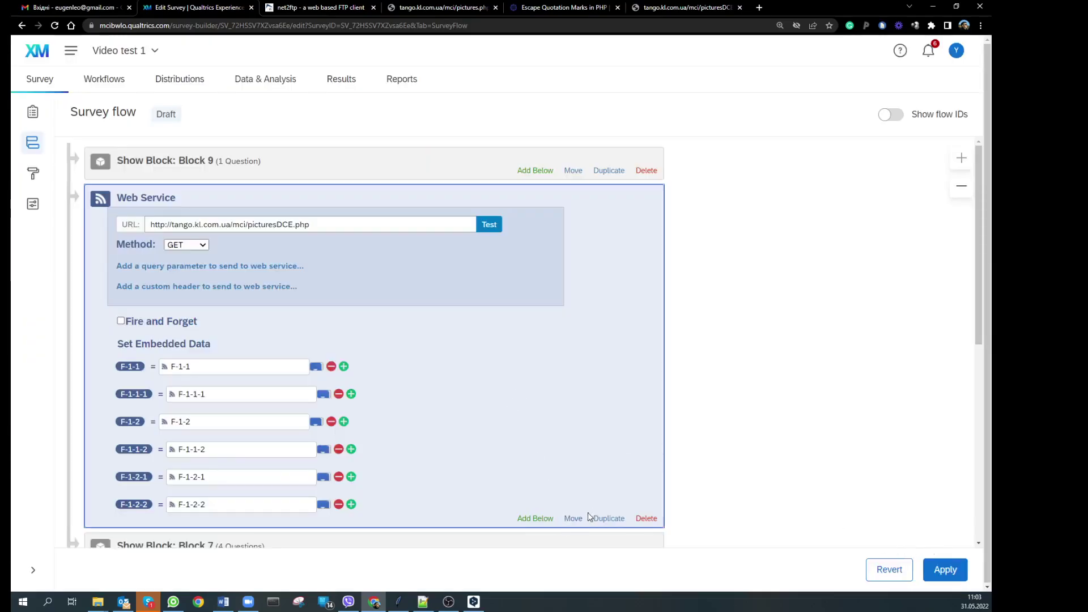
# Move the Web Service element above Block 9 in the survey flow and apply the flow changes.
pyautogui.moveTo(573, 516); pyautogui.dragTo(541, 154)
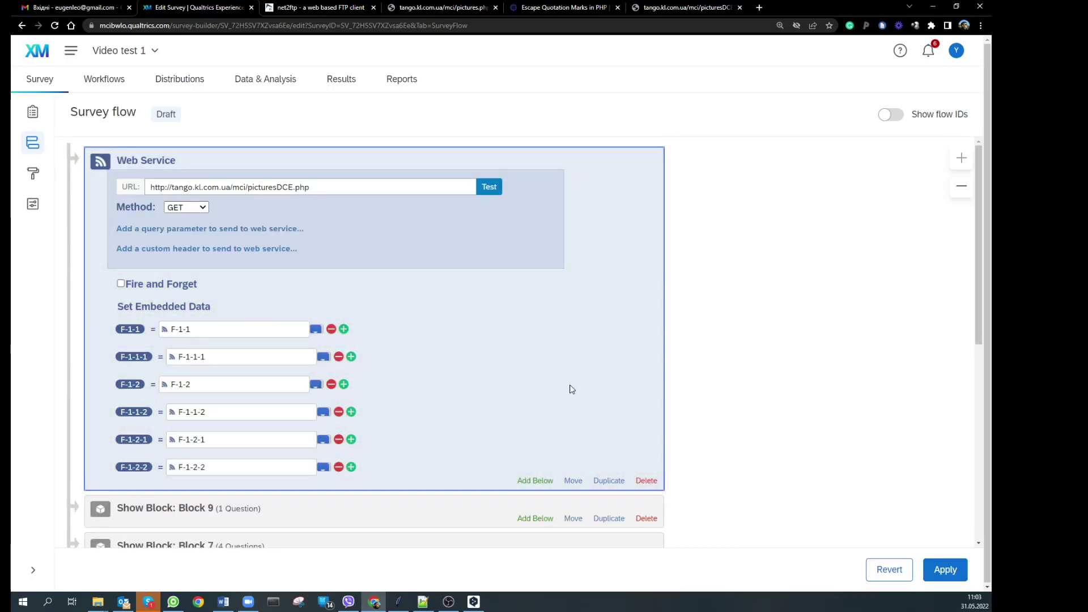
pyautogui.click(945, 570)
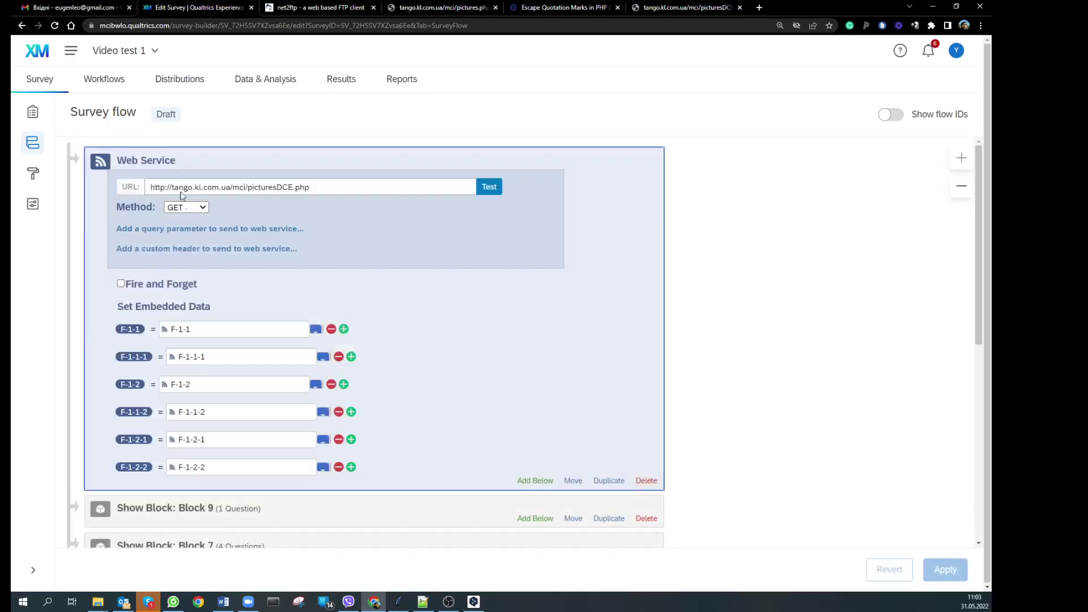
# Preview the survey, select Choice 1 in Question 1, and restart the preview repeatedly to check the picture and salary combinations.
pyautogui.click(43, 82)
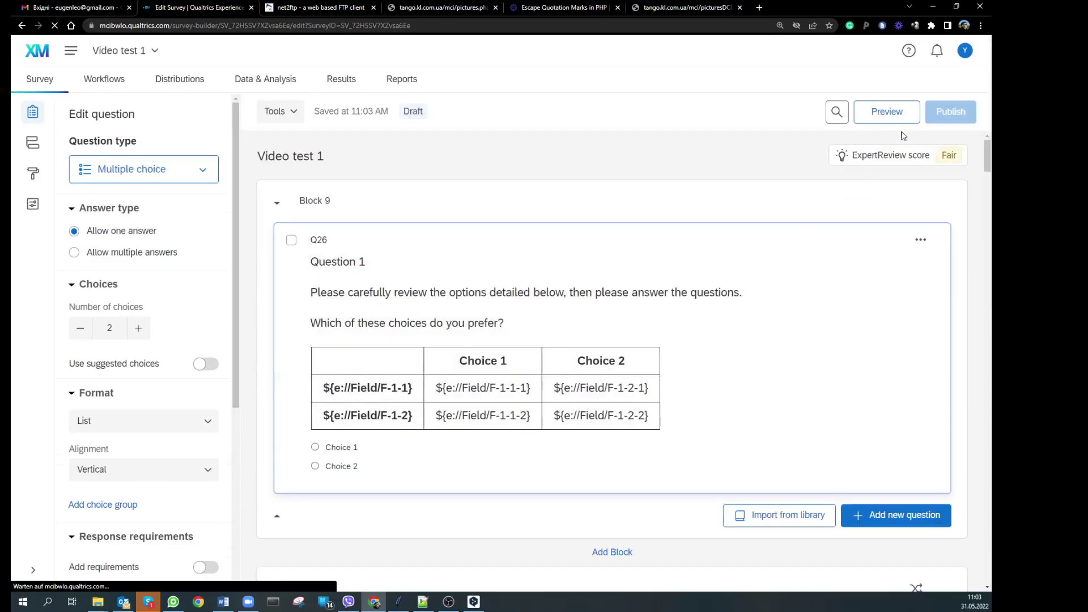
pyautogui.click(901, 114)
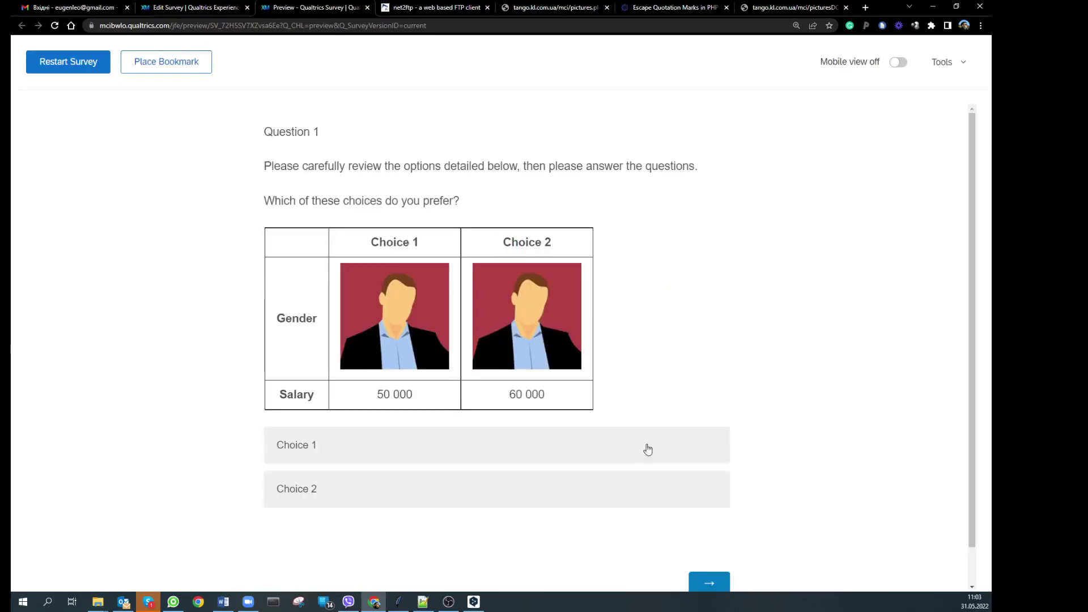
pyautogui.click(549, 447)
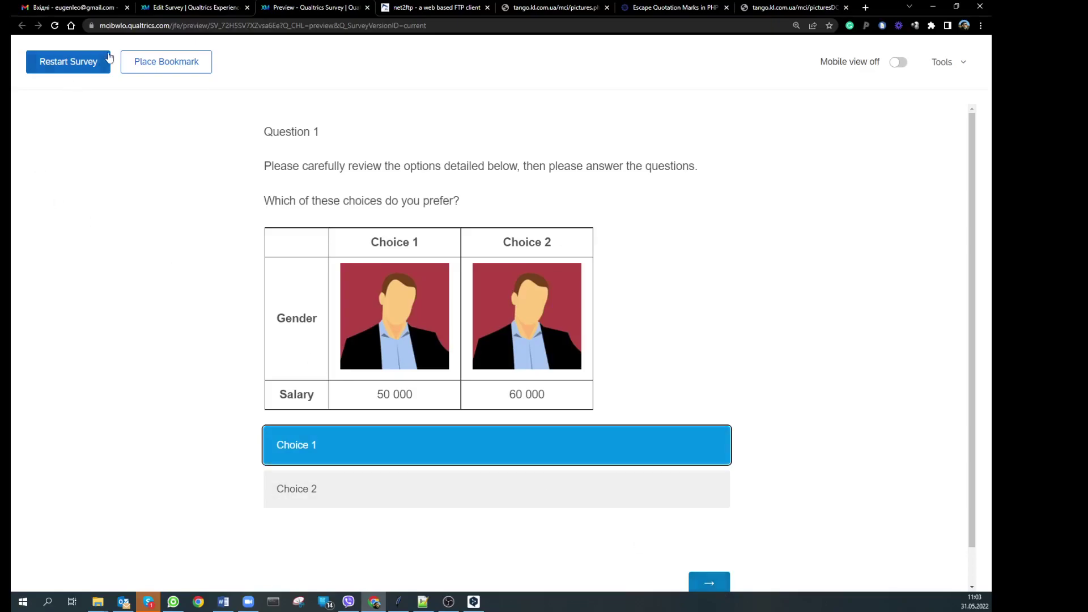
pyautogui.click(110, 91)
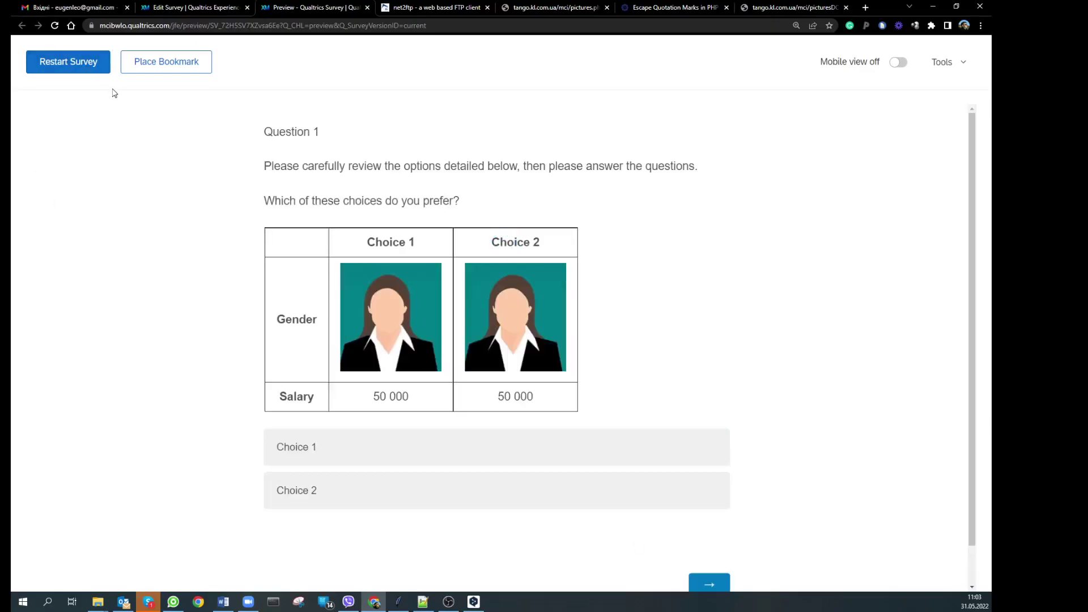
pyautogui.click(65, 62)
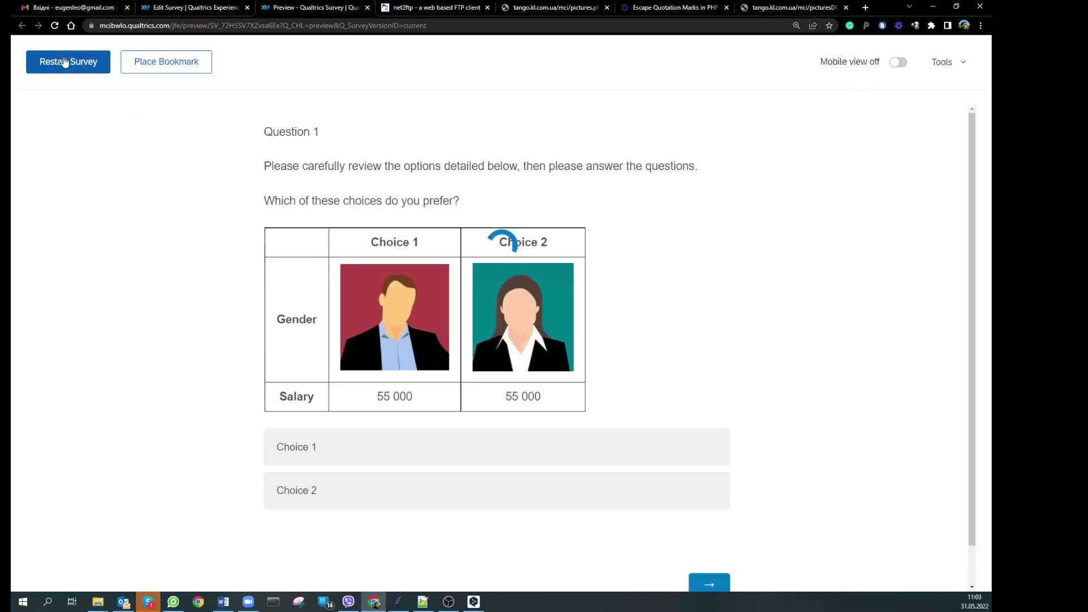